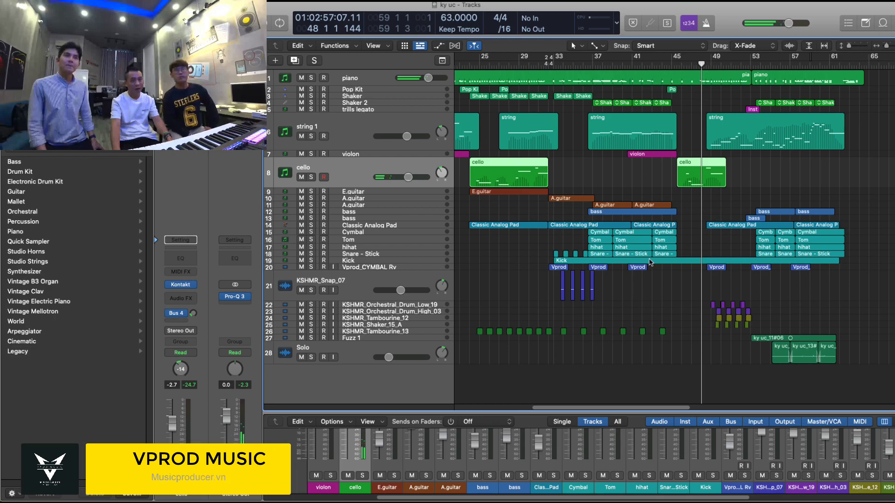
Step: Move the playhead to bar 36 and examine all channel strips in an enlarged mixer, from piano to the aux and output channels
{"action": "left_click_drag", "start_coordinate": [593, 64], "coordinate": [588, 64]}
{"action": "key", "text": "x"}
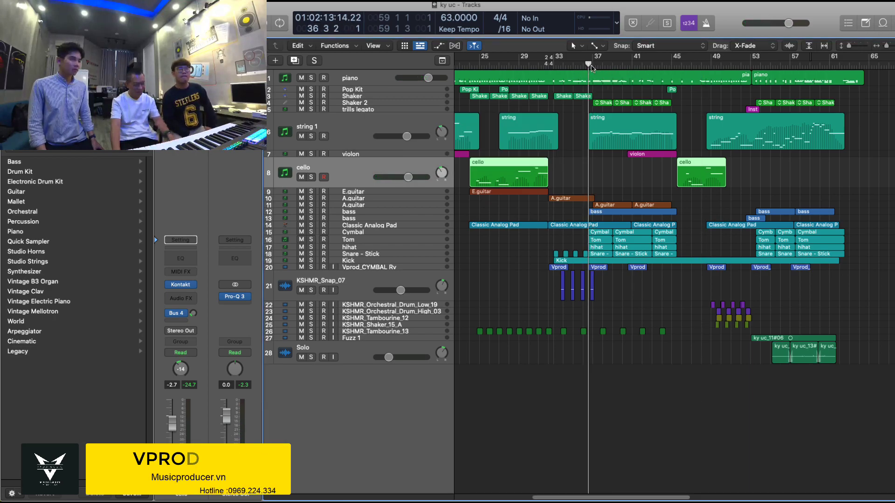
{"action": "key", "text": "x"}
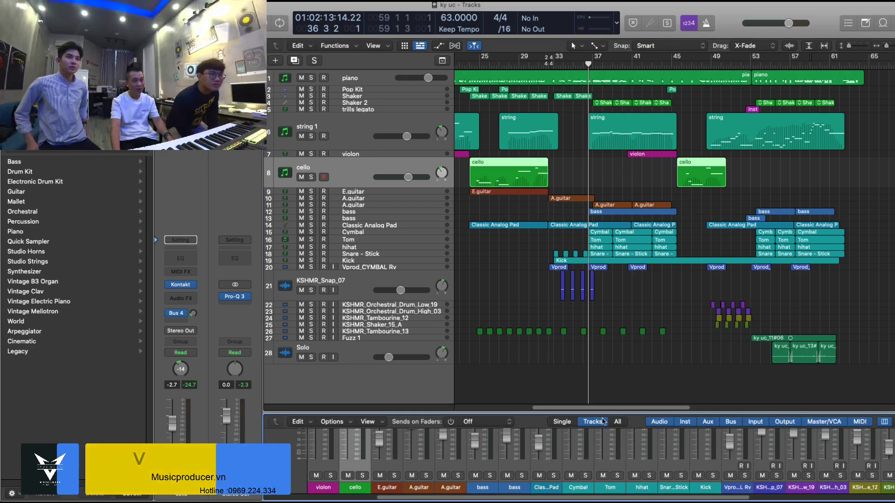
{"action": "left_click_drag", "start_coordinate": [582, 407], "coordinate": [626, 148]}
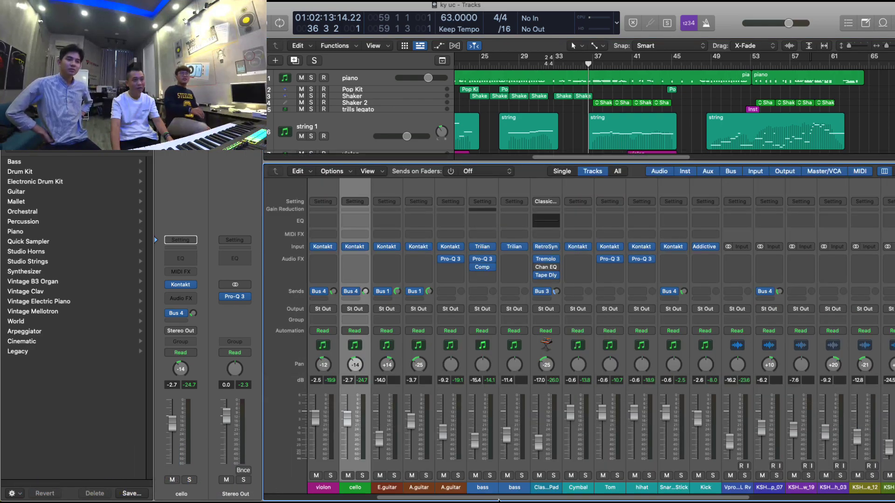
{"action": "left_click_drag", "start_coordinate": [507, 498], "coordinate": [395, 501]}
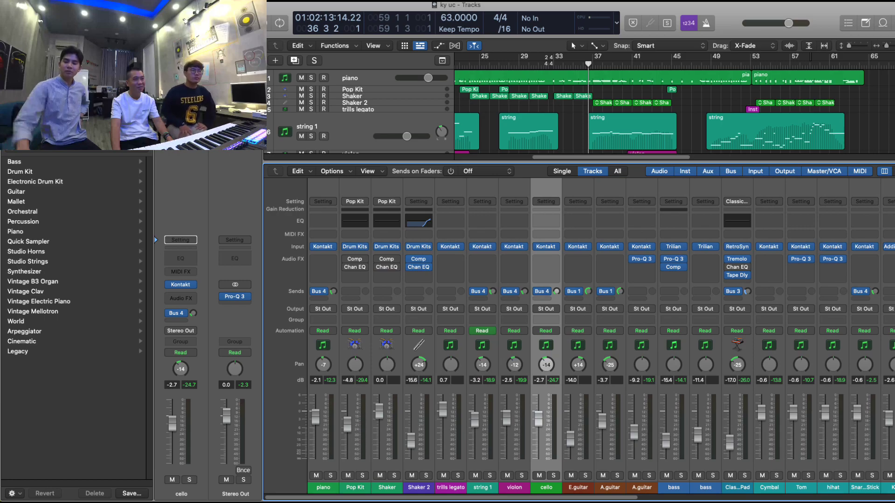
{"action": "scroll", "coordinate": [578, 335], "scroll_direction": "right", "scroll_amount": 14}
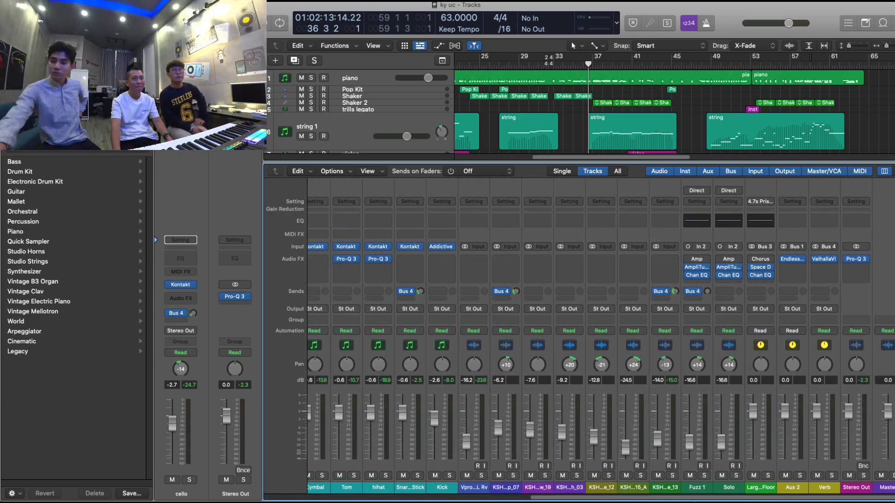
{"action": "left_click_drag", "start_coordinate": [763, 162], "coordinate": [692, 419]}
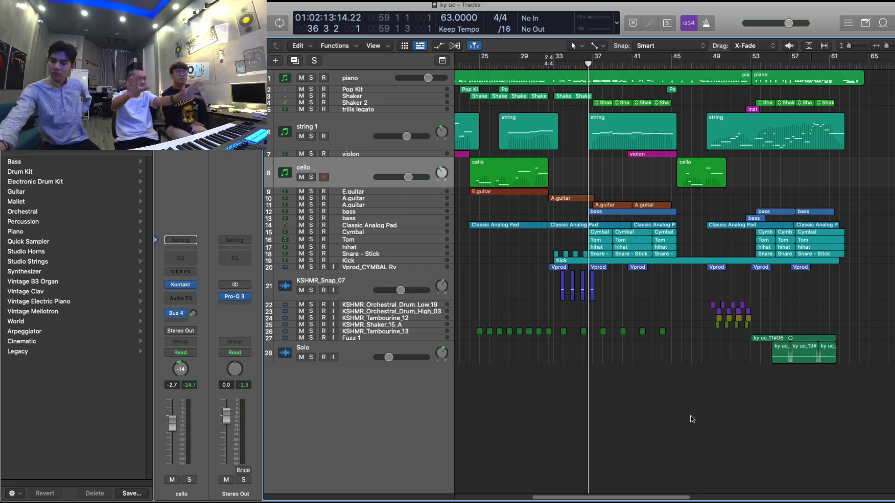
Step: Play the song from bar 36 while watching its spectrum in the Stereo Out channel's Pro-Q 3 equalizer
{"action": "key", "text": "space"}
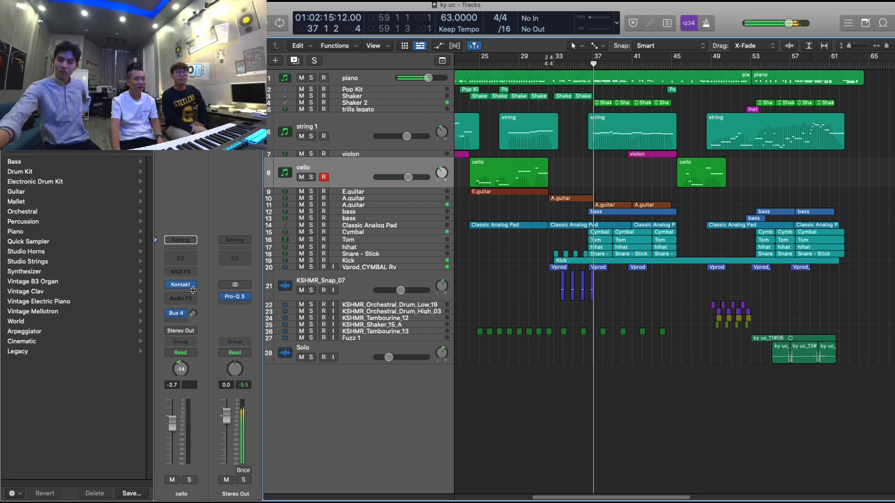
{"action": "left_click", "coordinate": [235, 297]}
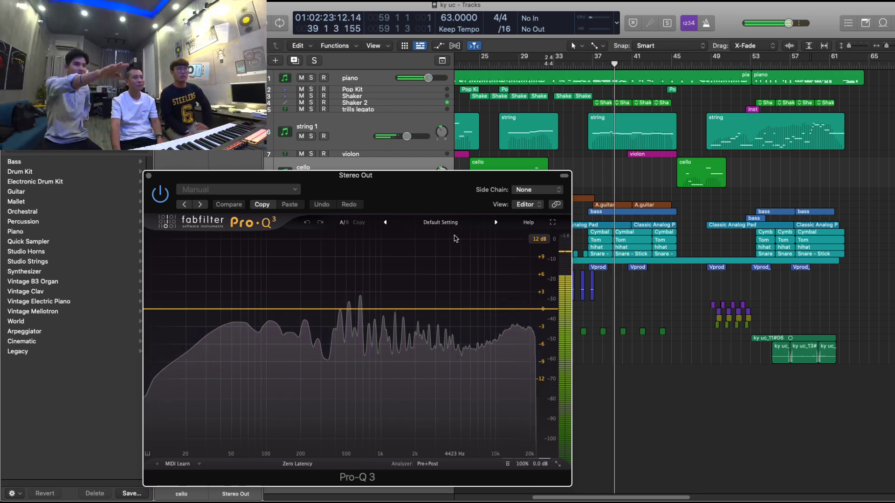
{"action": "left_click_drag", "start_coordinate": [458, 186], "coordinate": [453, 113]}
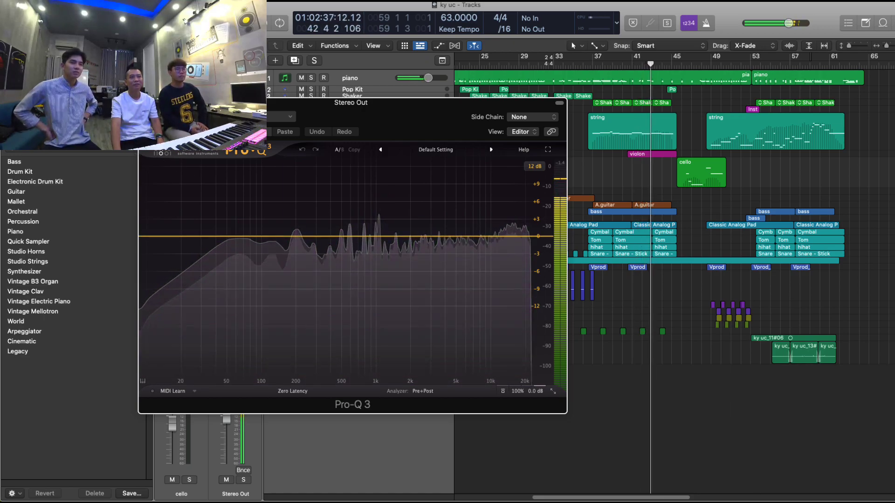
{"action": "left_click", "coordinate": [144, 103]}
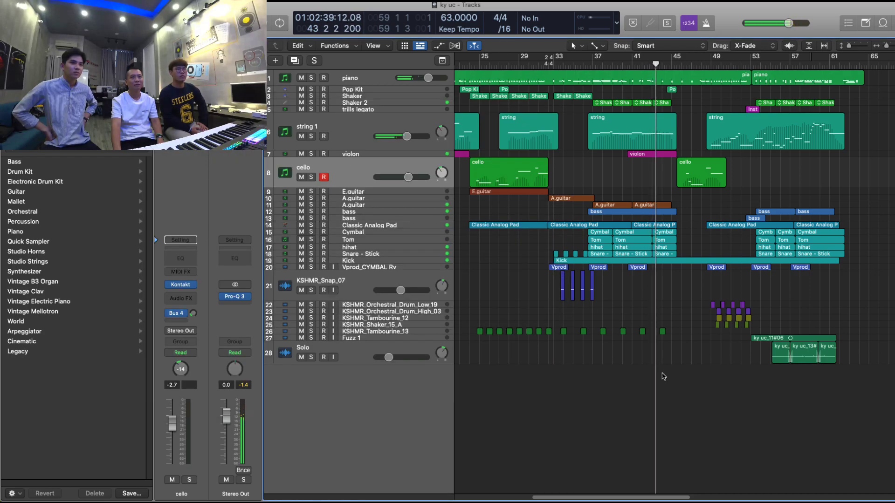
{"action": "key", "text": "super+Right"}
{"action": "key", "text": "super+Right"}
{"action": "key", "text": "super+Left"}
{"action": "key", "text": "super+Left"}
{"action": "key", "text": "super+Right"}
{"action": "key", "text": "super+Right"}
{"action": "key", "text": "super+Right"}
{"action": "key", "text": "super+Left"}
{"action": "key", "text": "super+Left"}
{"action": "scroll", "coordinate": [713, 361], "scroll_direction": "up", "scroll_amount": 5}
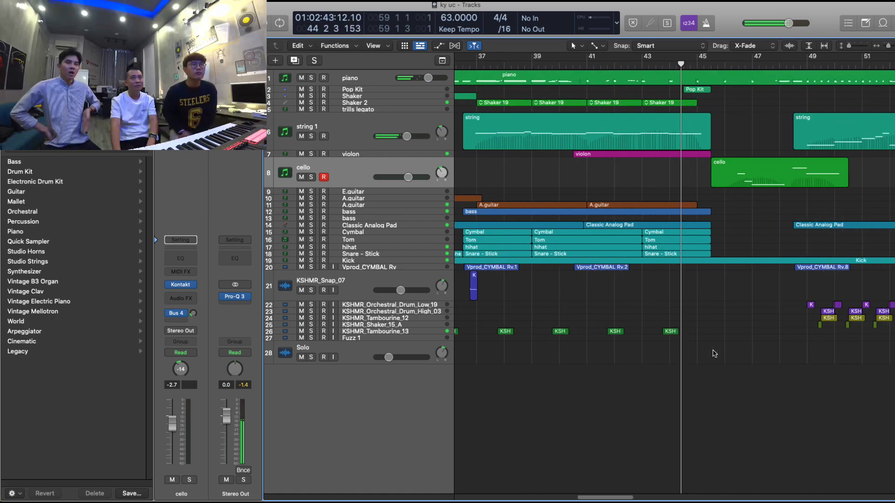
{"action": "scroll", "coordinate": [714, 353], "scroll_direction": "down", "scroll_amount": 2}
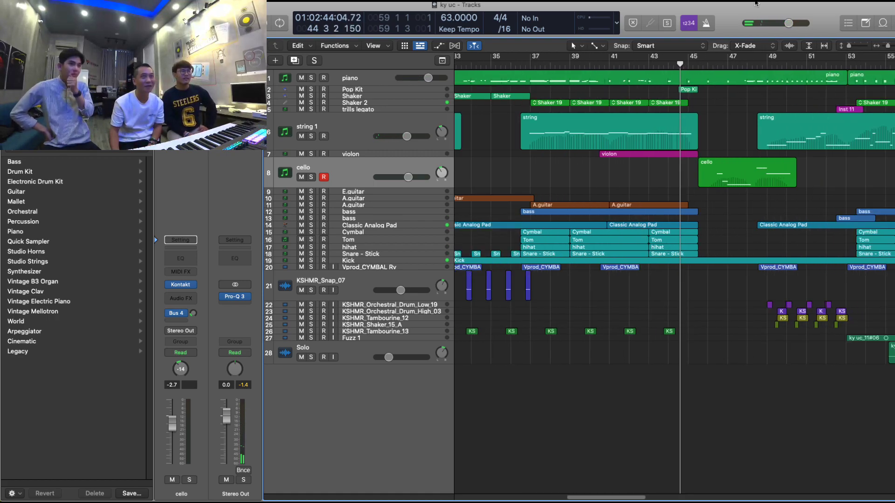
{"action": "left_click", "coordinate": [751, 2]}
{"action": "left_click", "coordinate": [724, 3]}
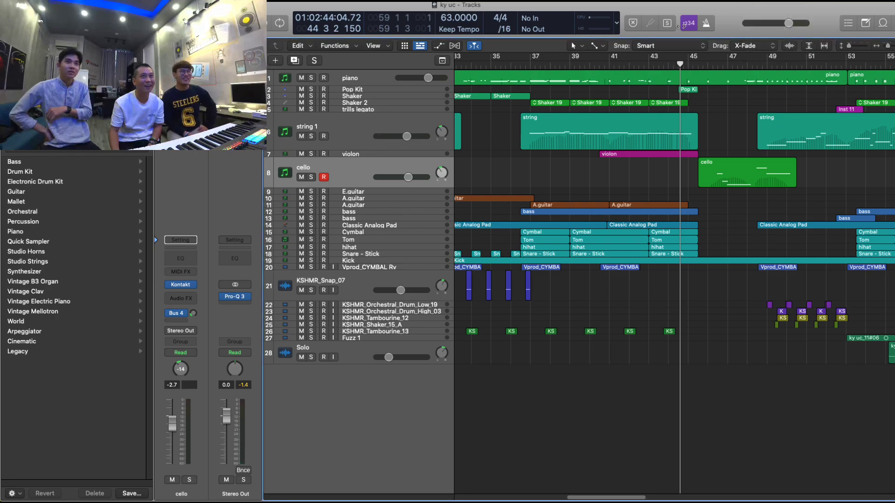
{"action": "mouse_move", "coordinate": [2, 256]}
{"action": "left_click", "coordinate": [16, 363]}
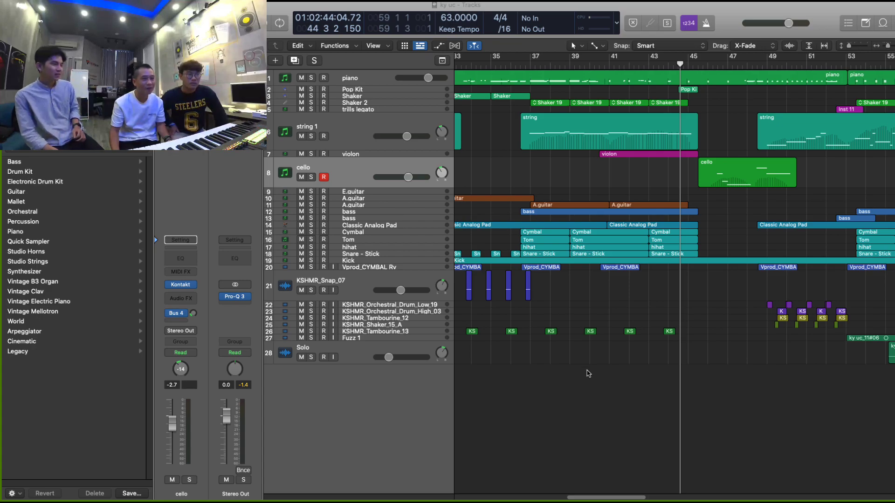
Step: Reduce the height of the cello track to a single compact row
{"action": "key", "text": "super+Left"}
{"action": "key", "text": "super+Left"}
{"action": "key", "text": "super+Left"}
{"action": "key", "text": "super+Left"}
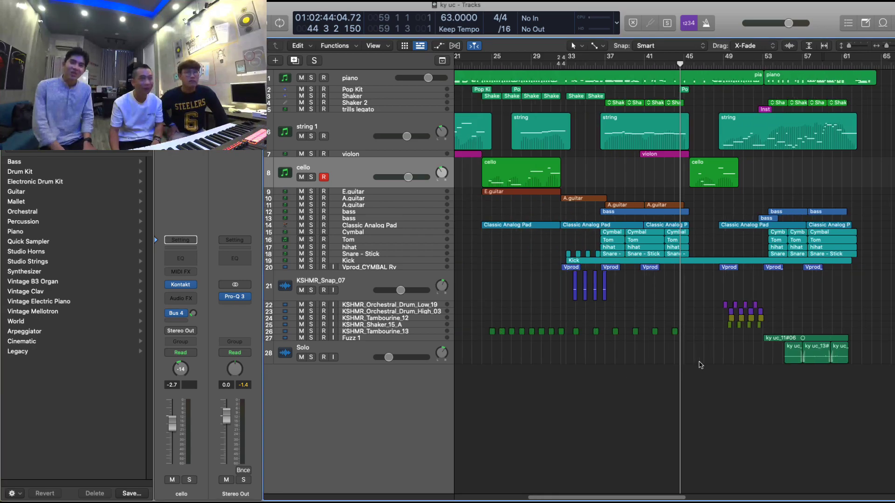
{"action": "key", "text": "super+Right"}
{"action": "key", "text": "super+Right"}
{"action": "key", "text": "super+Right"}
{"action": "key", "text": "super+Right"}
{"action": "key", "text": "super+Right"}
{"action": "left_click_drag", "start_coordinate": [448, 187], "coordinate": [448, 173]}
Step: Place the playhead in bar 48 at the start of the last string region
{"action": "key", "text": "super+Left"}
{"action": "key", "text": "super+Left"}
{"action": "key", "text": "super+Right"}
{"action": "key", "text": "super+Right"}
{"action": "key", "text": "super+Right"}
{"action": "key", "text": "super+Left"}
{"action": "key", "text": "super+Left"}
{"action": "key", "text": "super+Left"}
{"action": "key", "text": "super+Left"}
{"action": "left_click_drag", "start_coordinate": [697, 65], "coordinate": [683, 64]}
Step: Listen to the passage from bar 48, where the string, pad and orchestral drum regions enter, and stop playback in bar 49
{"action": "key", "text": "super+Right"}
{"action": "key", "text": "super+Right"}
{"action": "key", "text": "super+Right"}
{"action": "key", "text": "super+Right"}
{"action": "key", "text": "super+Left"}
{"action": "key", "text": "super+Left"}
{"action": "key", "text": "super+Left"}
{"action": "key", "text": "super+Left"}
{"action": "key", "text": "super+Left"}
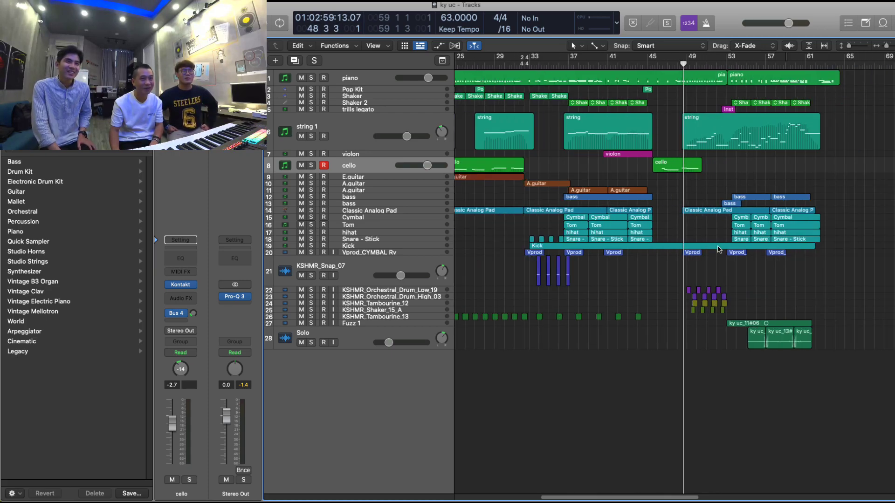
{"action": "key", "text": "super+Right"}
{"action": "key", "text": "super+Right"}
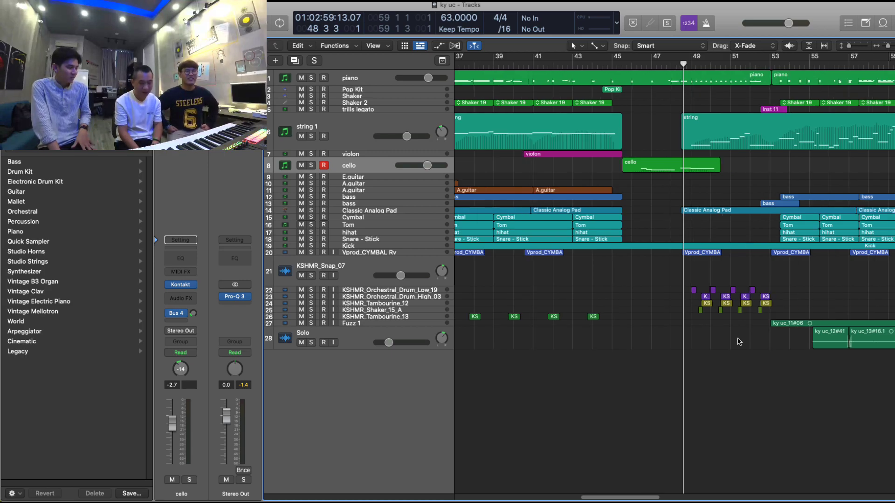
{"action": "key", "text": "super+Right"}
{"action": "key", "text": "super+Right"}
{"action": "key", "text": "super+Left"}
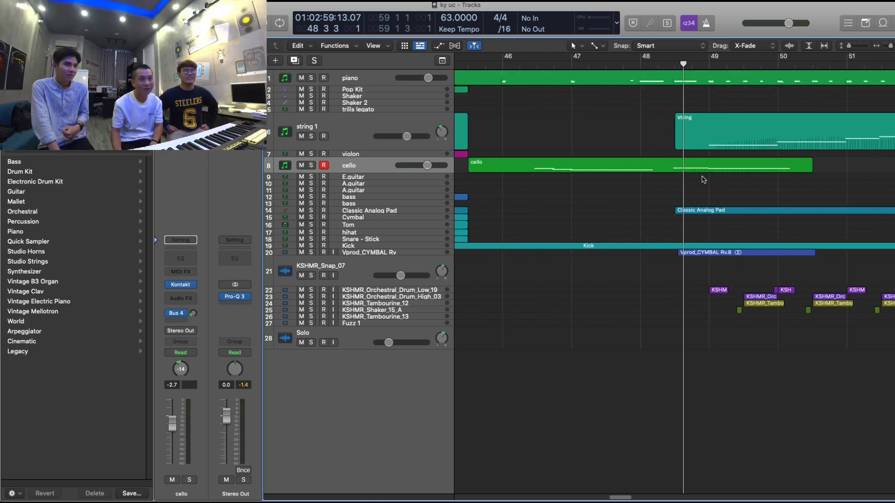
{"action": "key", "text": "super+Left"}
{"action": "key", "text": "super+Left"}
{"action": "key", "text": "super+Left"}
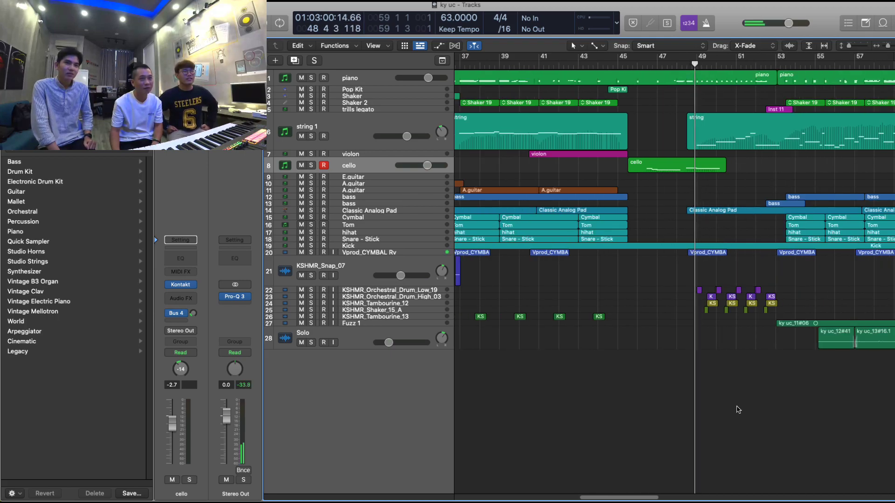
{"action": "key", "text": "super+Right"}
{"action": "key", "text": "super+Right"}
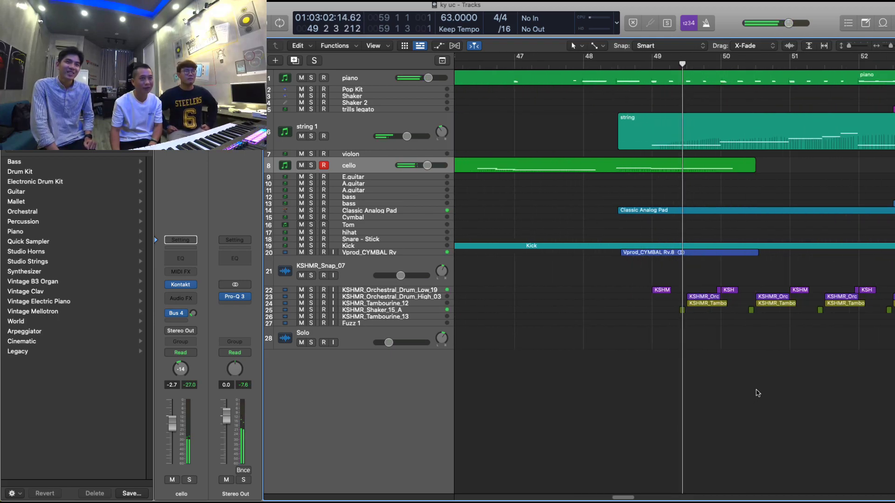
{"action": "key", "text": "super+Left"}
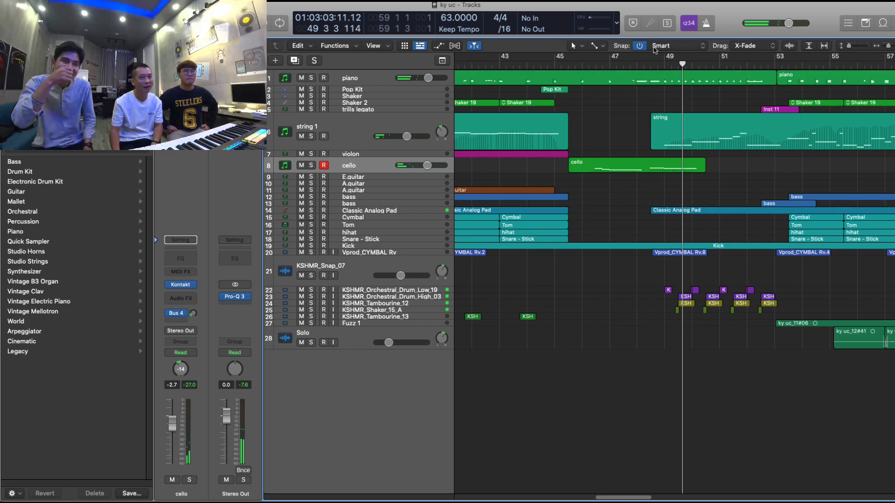
{"action": "key", "text": "space"}
Step: Solo the four percussion tracks from KSHMR_Orchestral_Drum_Low_19 through KSHMR_Shaker_15_A and play them from bar 48
{"action": "key", "text": "super+Left"}
{"action": "key", "text": "super+Left"}
{"action": "key", "text": "super+Left"}
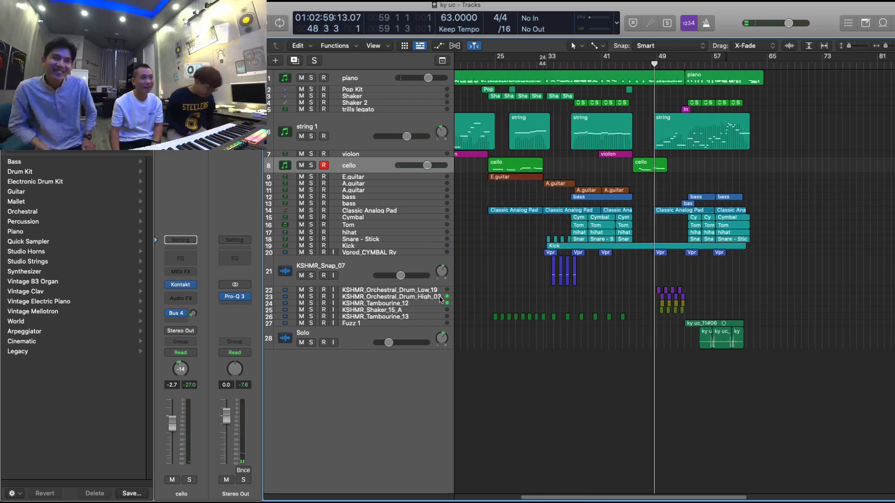
{"action": "left_click", "coordinate": [417, 293]}
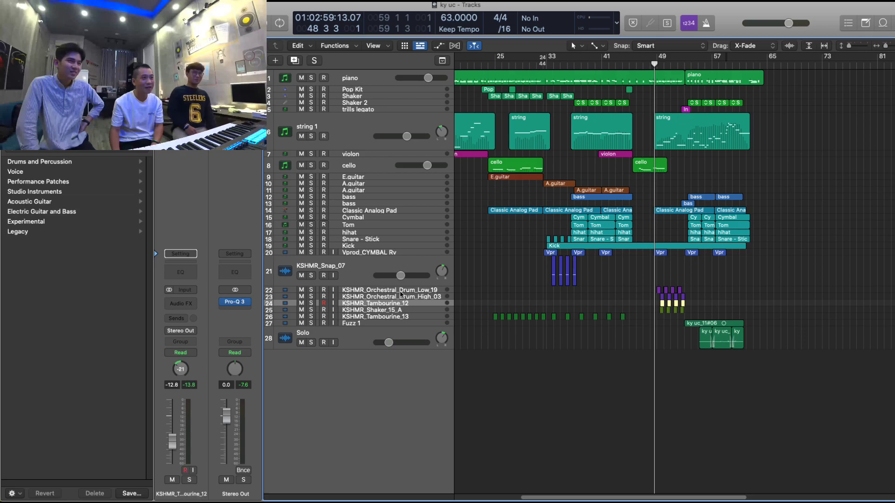
{"action": "key", "text": "super+Right"}
{"action": "key", "text": "super+Right"}
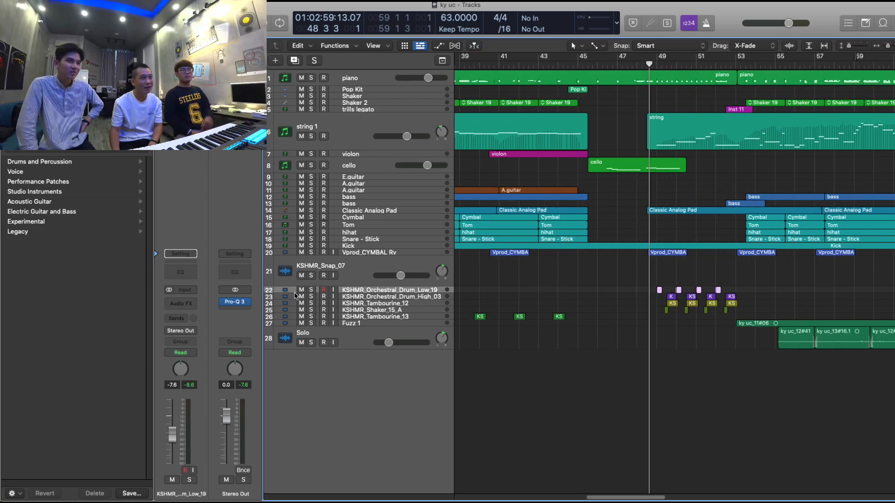
{"action": "left_click", "coordinate": [311, 290]}
{"action": "key", "text": "space"}
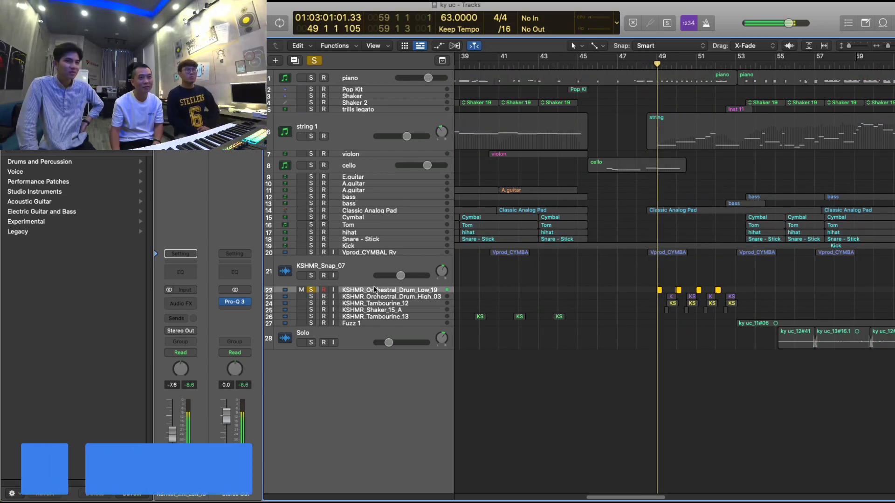
{"action": "left_click_drag", "start_coordinate": [311, 297], "coordinate": [311, 310]}
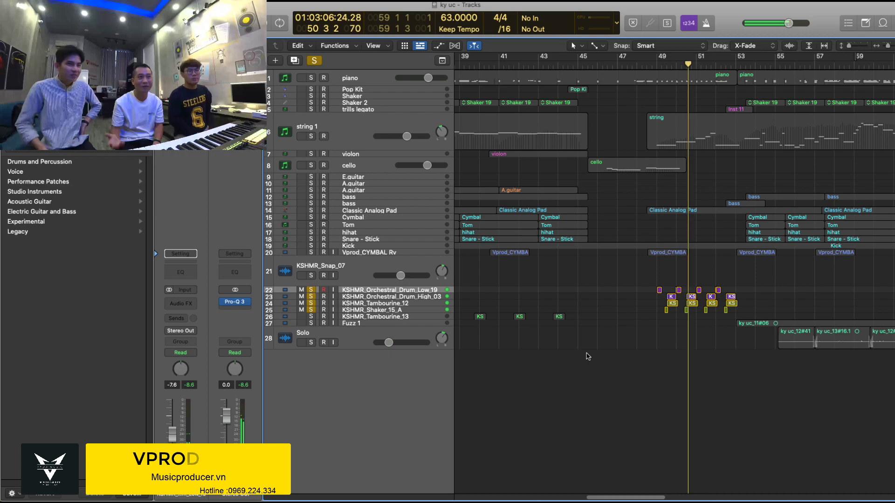
Step: Show the audio file browser, preview KSHMR Orchestra Hit 06 and Hit 08, and lower the preview volume to about -7.1 dB
{"action": "key", "text": "f"}
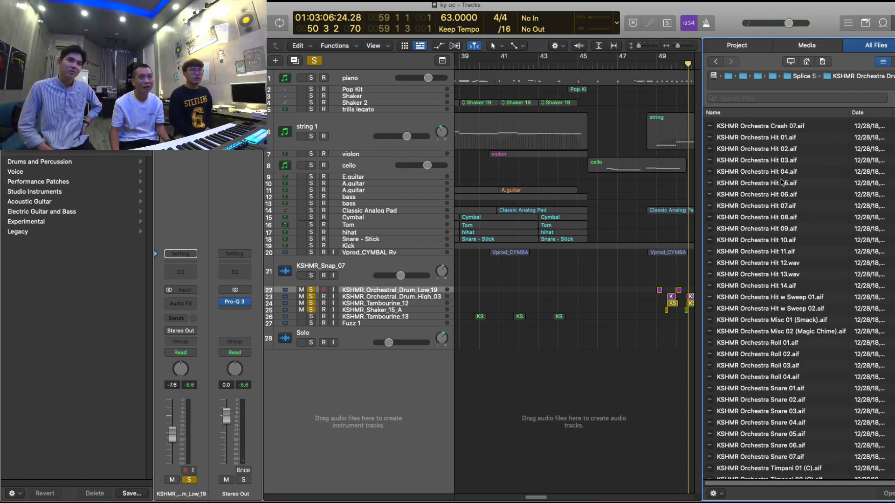
{"action": "left_click", "coordinate": [775, 194]}
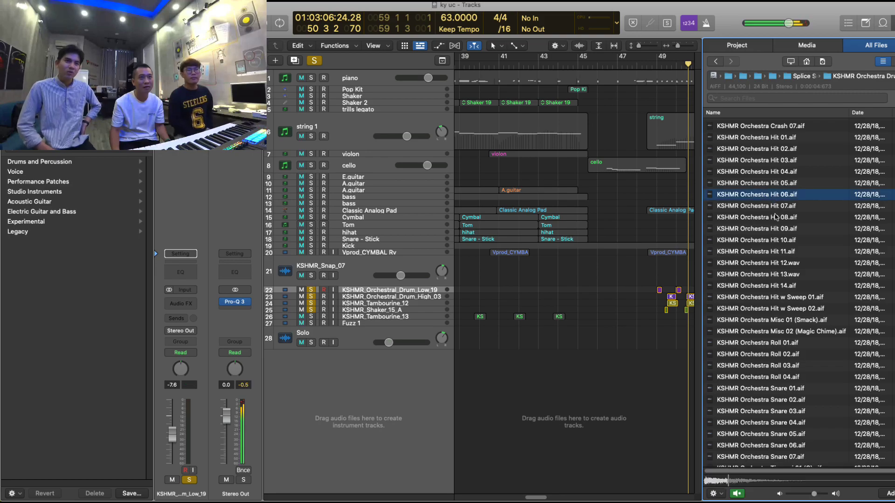
{"action": "left_click", "coordinate": [775, 217]}
{"action": "left_click_drag", "start_coordinate": [820, 496], "coordinate": [807, 497]}
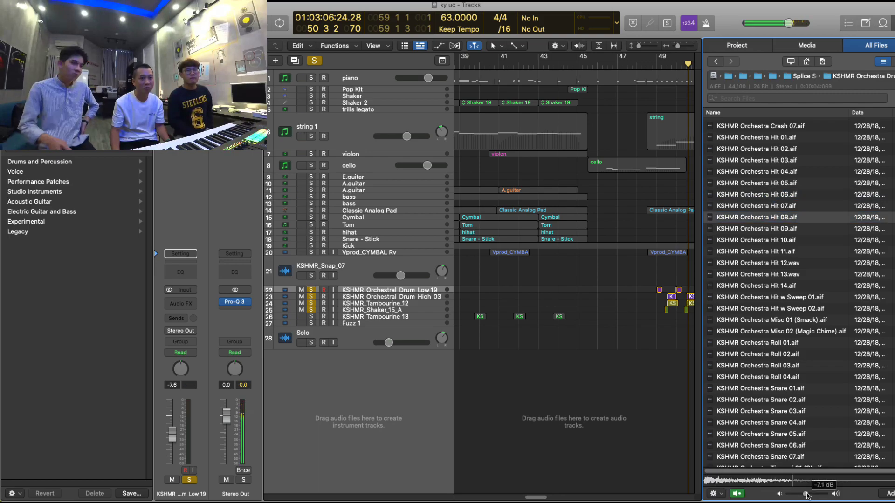
Step: Audition KSHMR Orchestra Hit 14 and Hit 11, followed by the preceding hit samples up the list to Hit 04
{"action": "left_click", "coordinate": [768, 285]}
{"action": "left_click", "coordinate": [769, 252]}
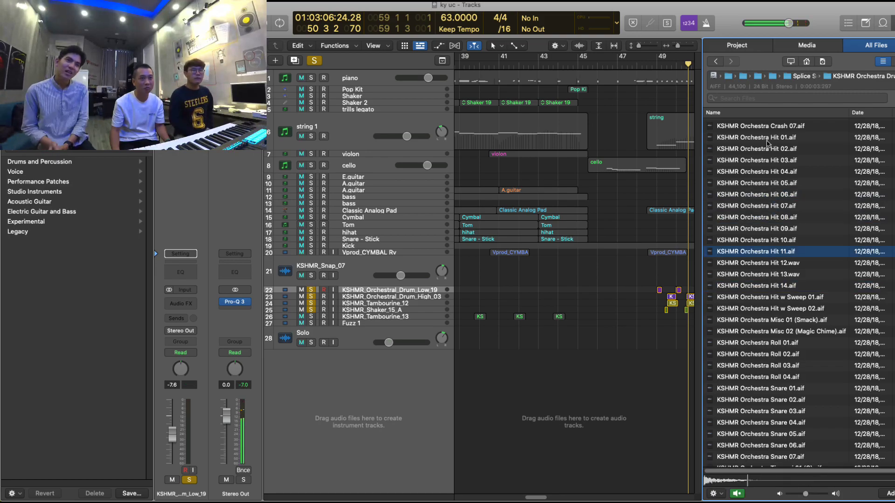
{"action": "key", "text": "Up"}
{"action": "key", "text": "Up"}
{"action": "key", "text": "Up"}
{"action": "key", "text": "Up"}
{"action": "key", "text": "Up"}
{"action": "key", "text": "Up"}
{"action": "key", "text": "Up"}
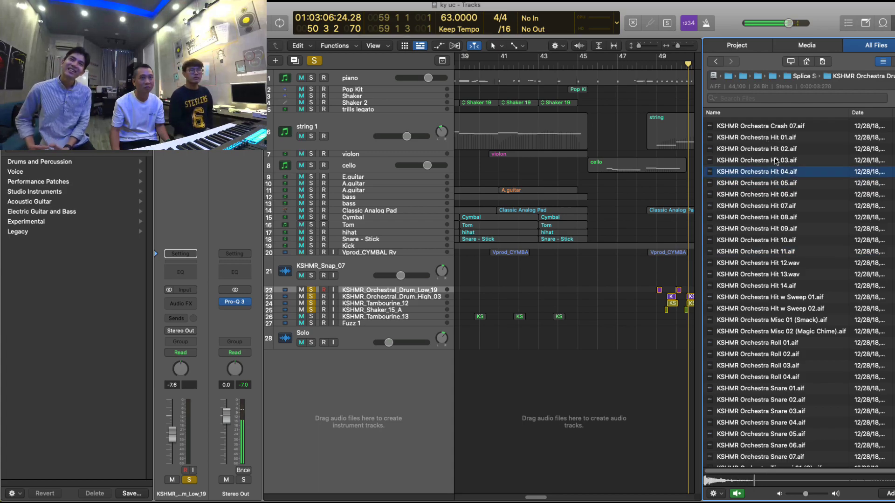
Step: Audition KSHMR Orchestra Hit 03, 02 and 01, and compare them with Hit 05 through Hit 08
{"action": "left_click", "coordinate": [776, 161]}
{"action": "left_click", "coordinate": [779, 150]}
{"action": "left_click", "coordinate": [781, 138]}
{"action": "left_click", "coordinate": [779, 183]}
{"action": "left_click", "coordinate": [782, 194]}
{"action": "left_click", "coordinate": [783, 205]}
{"action": "left_click", "coordinate": [784, 218]}
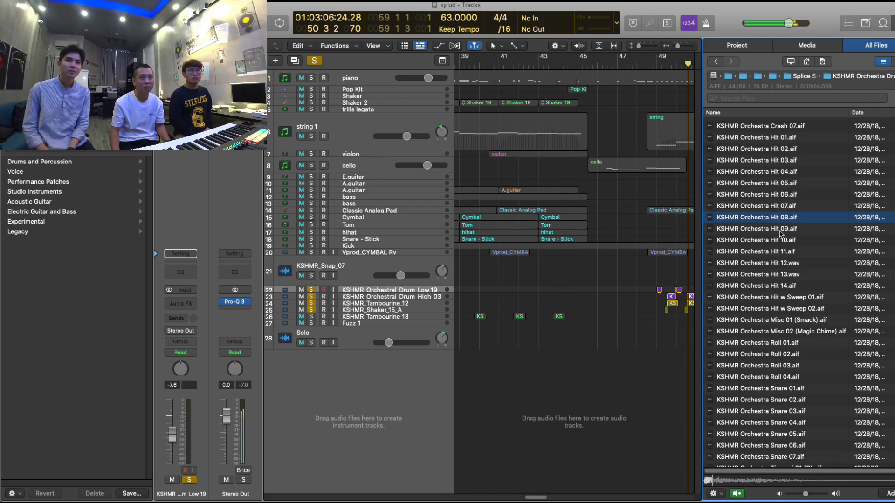
Step: Compare KSHMR Orchestra Hit 05, 04 and 03 again with Hit 13 and Hit 14
{"action": "left_click", "coordinate": [783, 183]}
{"action": "left_click", "coordinate": [783, 173]}
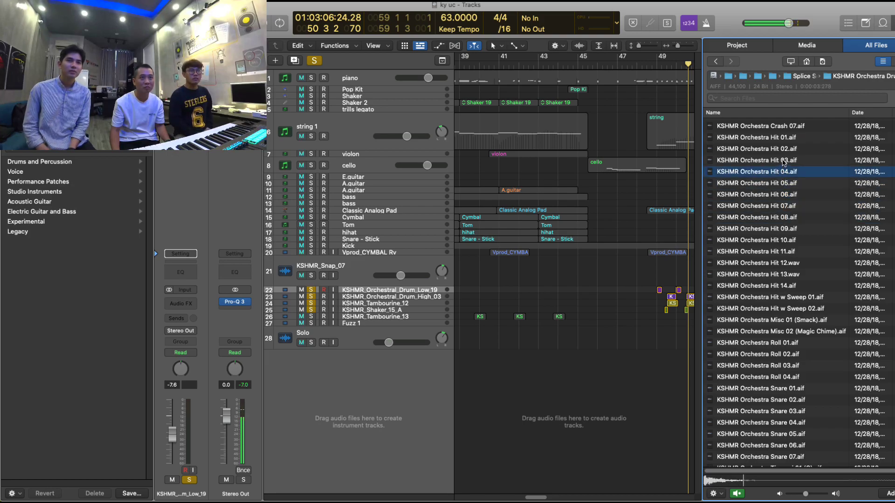
{"action": "left_click", "coordinate": [785, 161]}
{"action": "left_click", "coordinate": [773, 274]}
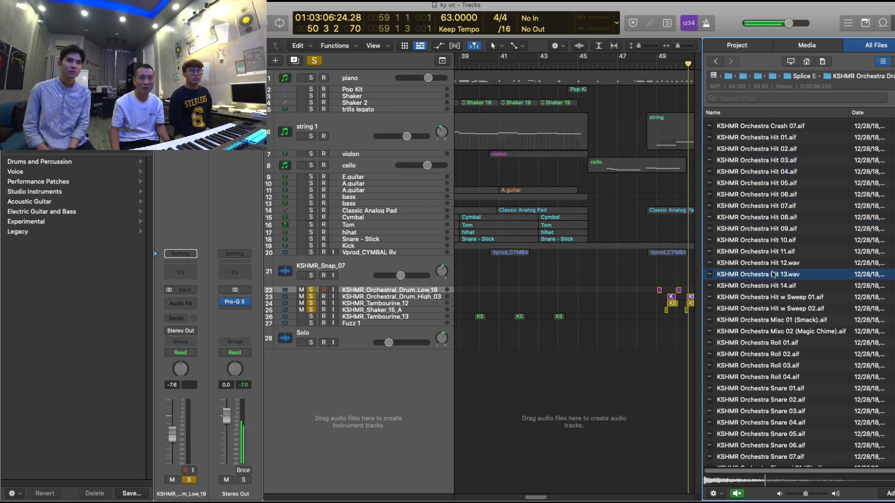
{"action": "left_click", "coordinate": [772, 286]}
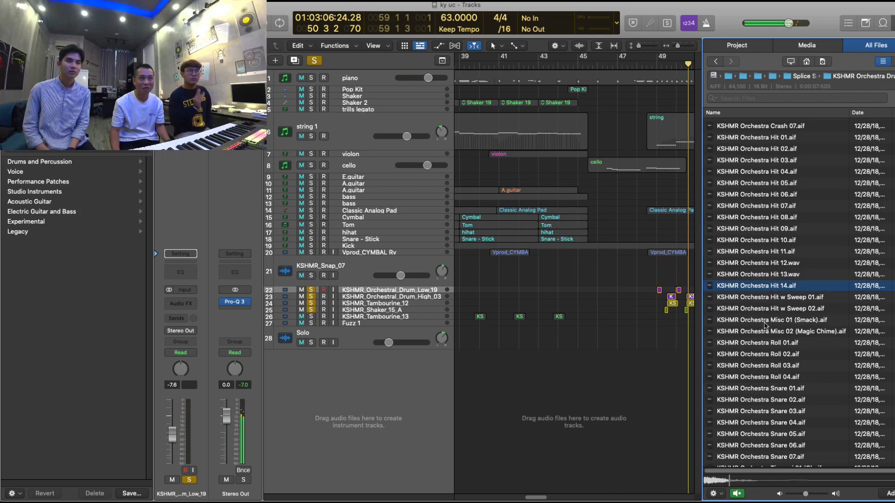
Step: Audition the KSHMR Orchestra Timpani samples 01, 03, 04, 05 and 06
{"action": "scroll", "coordinate": [786, 354], "scroll_direction": "down", "scroll_amount": 3}
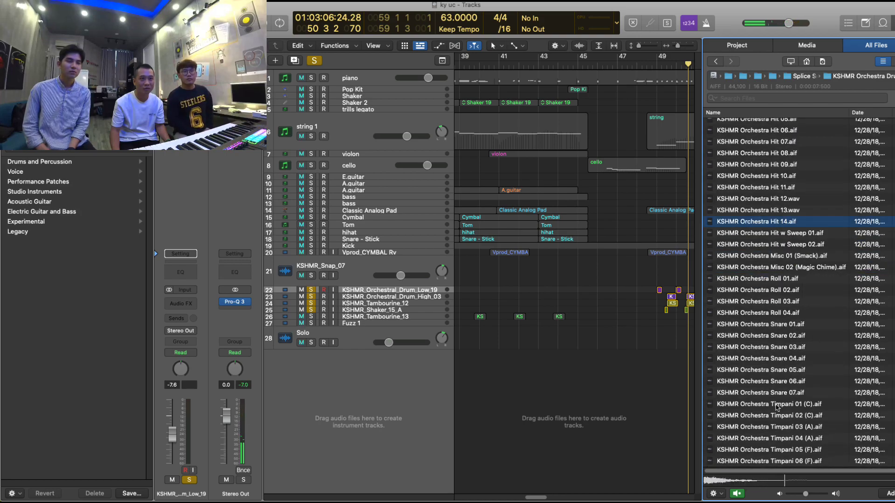
{"action": "left_click", "coordinate": [775, 405]}
{"action": "left_click", "coordinate": [783, 430]}
{"action": "left_click", "coordinate": [783, 436]}
{"action": "left_click", "coordinate": [783, 452]}
{"action": "left_click", "coordinate": [783, 462]}
Step: Compare KSHMR Orchestra Hit 09, Hit 07, Hit 06 and Hit 10 by previewing each one
{"action": "scroll", "coordinate": [783, 327], "scroll_direction": "up", "scroll_amount": 1}
{"action": "left_click", "coordinate": [782, 182]}
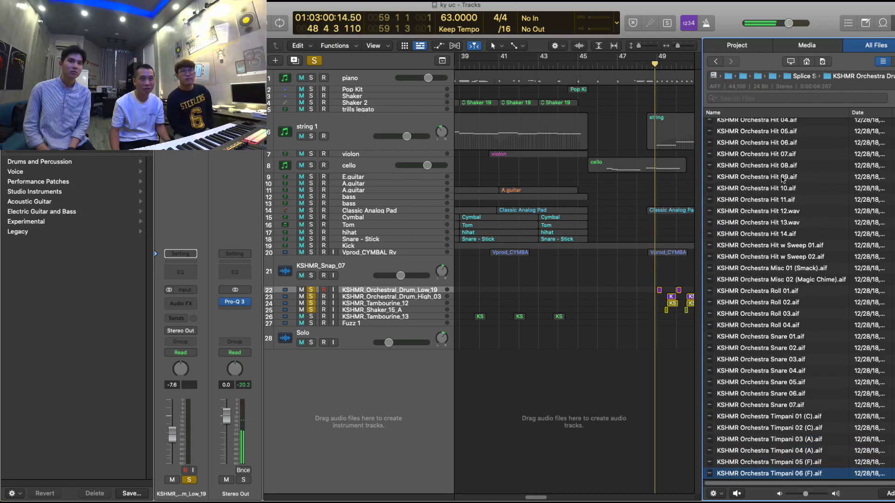
{"action": "left_click", "coordinate": [766, 156]}
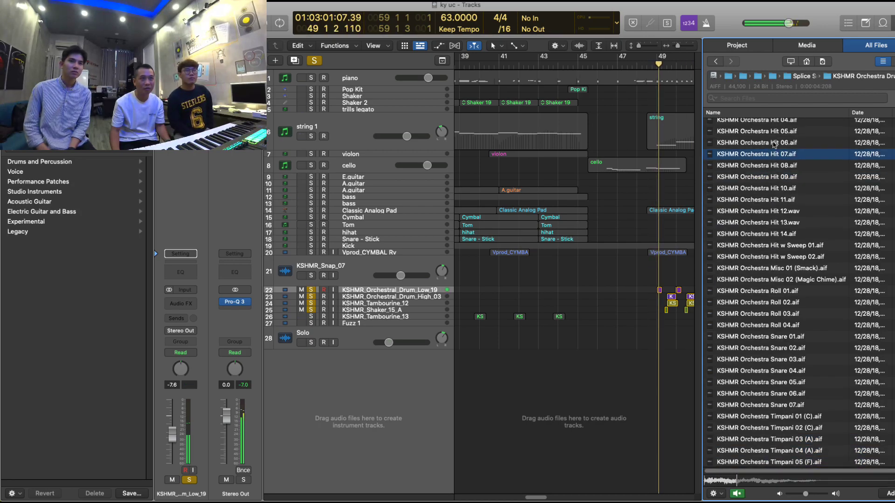
{"action": "left_click", "coordinate": [773, 145]}
{"action": "left_click", "coordinate": [777, 189]}
Step: Place KSHMR Orchestra Hit 10 on a new audio track at bar 49 and play it with the soloed percussion
{"action": "scroll", "coordinate": [787, 205], "scroll_direction": "up", "scroll_amount": 1}
{"action": "left_click_drag", "start_coordinate": [773, 206], "coordinate": [656, 397]}
{"action": "left_click", "coordinate": [679, 379]}
{"action": "key", "text": "space"}
{"action": "key", "text": "super+Right"}
{"action": "key", "text": "super+Right"}
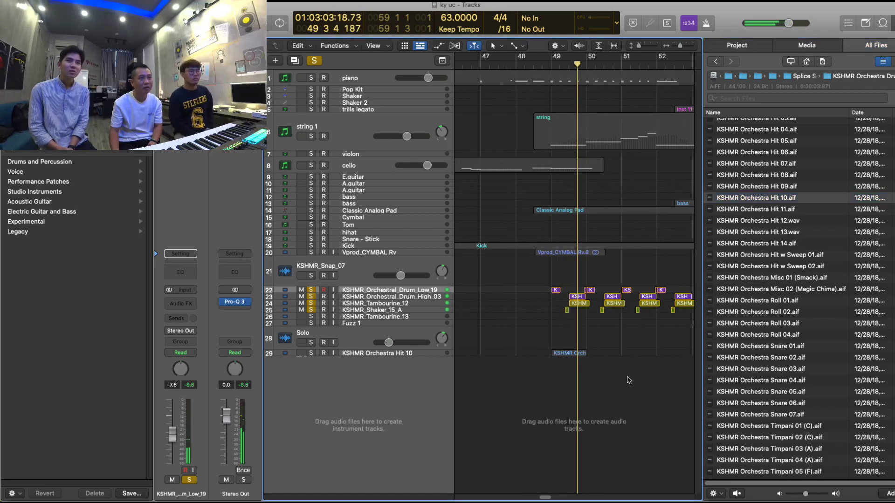
Step: Preview KSHMR Orchestra Hit 11 and Hit 12, and place Hit 12 on a new audio track just before bar 50
{"action": "left_click", "coordinate": [765, 210]}
{"action": "left_click", "coordinate": [769, 220]}
{"action": "left_click_drag", "start_coordinate": [770, 220], "coordinate": [564, 364]}
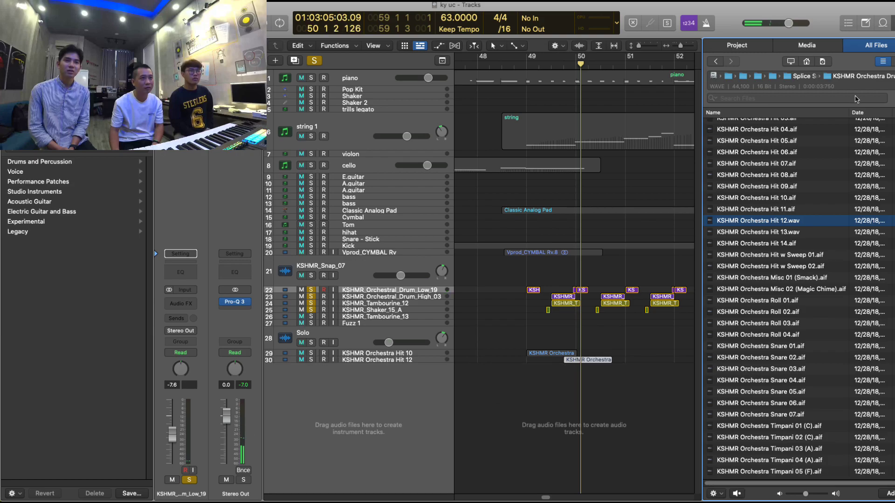
Step: Hide the file browser and enlarge the KSHMR Orchestra Hit 12 and Hit 10 tracks to show their waveforms
{"action": "left_click", "coordinate": [885, 28]}
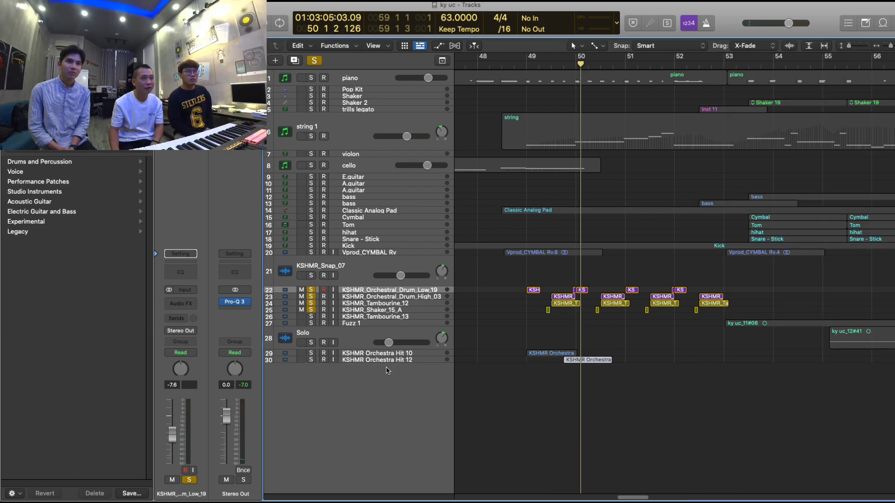
{"action": "left_click_drag", "start_coordinate": [339, 363], "coordinate": [341, 412]}
{"action": "key", "text": "super+Right"}
{"action": "key", "text": "super+Right"}
{"action": "key", "text": "super+Right"}
{"action": "key", "text": "super+Left"}
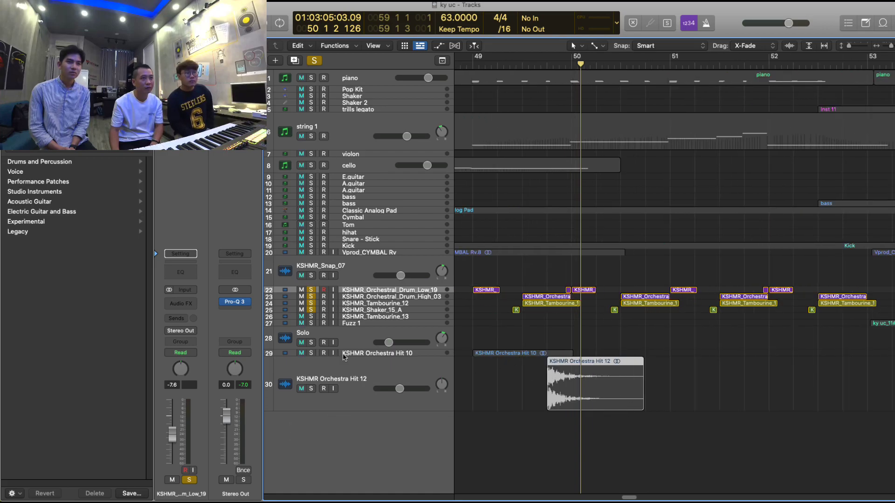
{"action": "left_click_drag", "start_coordinate": [338, 355], "coordinate": [339, 404]}
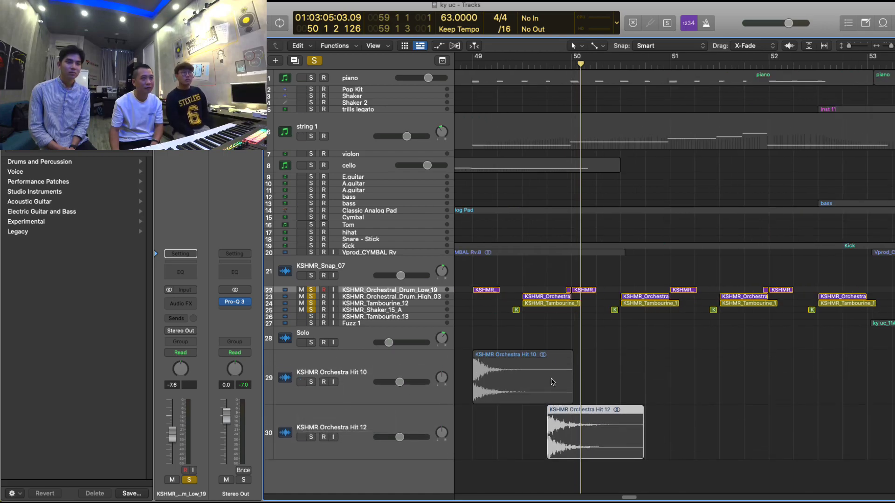
Step: Shorten the Hit 10 region to where Hit 12 starts with a fade-out at its end, and try trimming Hit 12's end
{"action": "left_click_drag", "start_coordinate": [572, 388], "coordinate": [541, 388]}
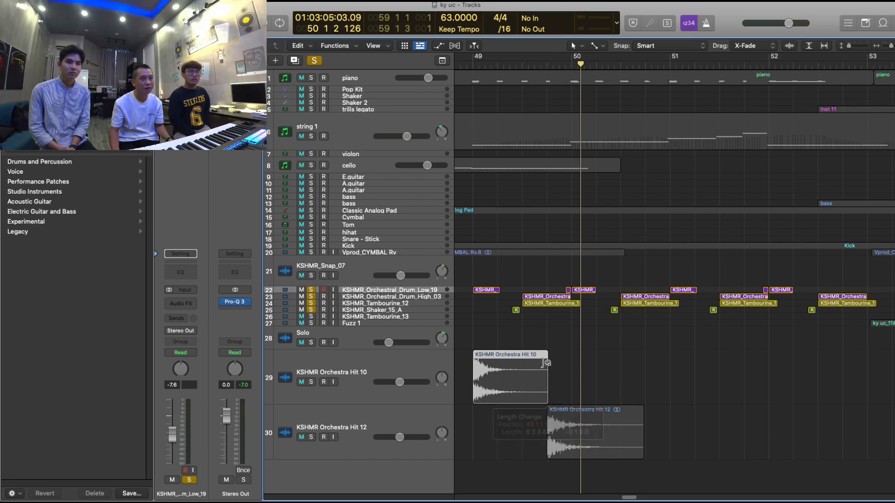
{"action": "left_click_drag", "start_coordinate": [640, 439], "coordinate": [594, 437]}
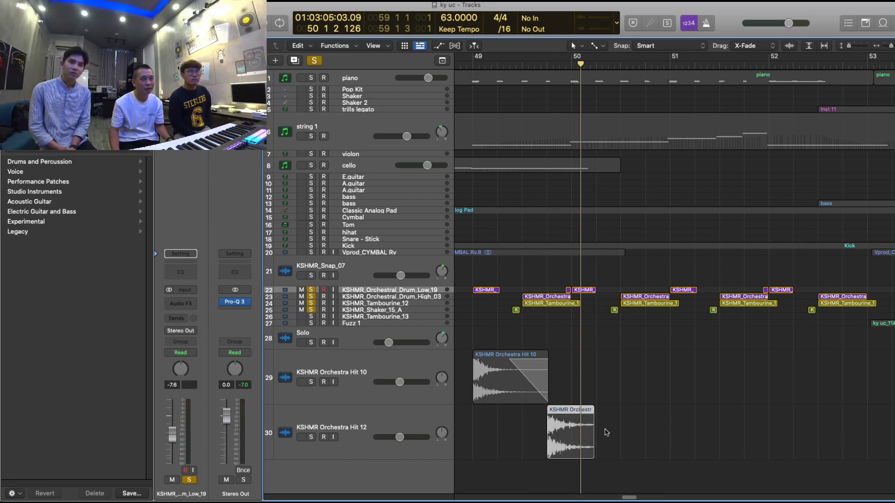
{"action": "key", "text": "super+z"}
Step: Split the Hit 12 region at 50 2 1 1, delete the remainder and add a short fade-out to its end
{"action": "left_click", "coordinate": [597, 67]}
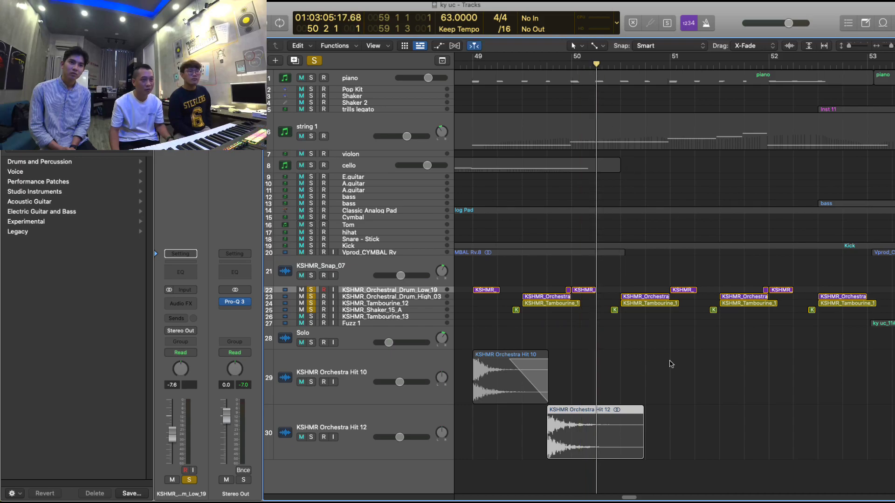
{"action": "key", "text": "super+t"}
{"action": "left_click_drag", "start_coordinate": [703, 432], "coordinate": [589, 408]}
{"action": "key", "text": "Delete"}
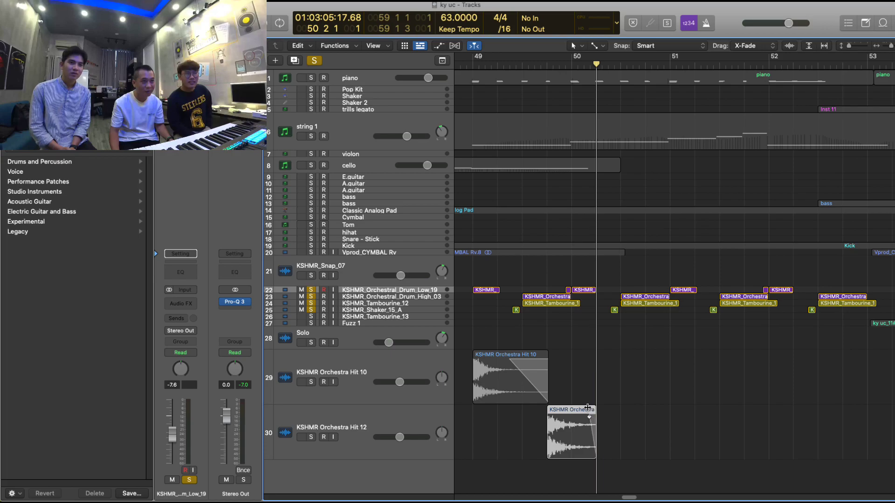
Step: Lower the Hit 10 track's volume and set the Hit 12 track's volume to -11.2 dB
{"action": "left_click", "coordinate": [471, 67]}
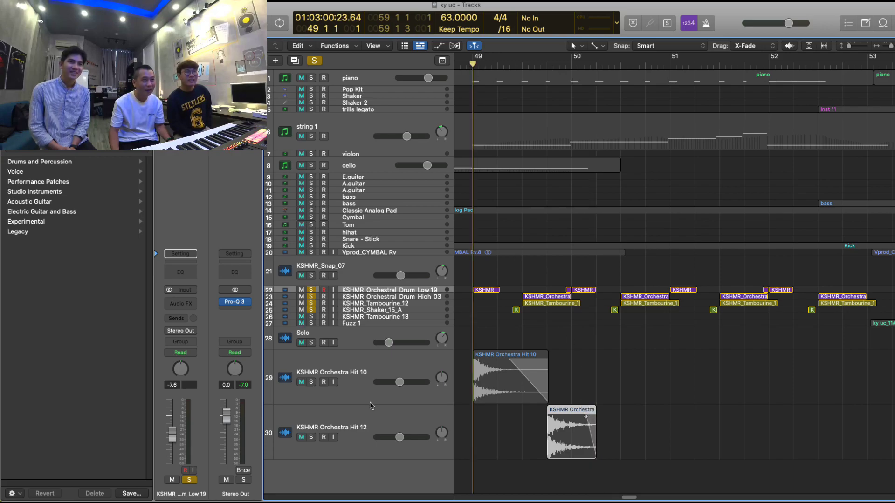
{"action": "left_click", "coordinate": [399, 382]}
{"action": "left_click_drag", "start_coordinate": [406, 439], "coordinate": [401, 439]}
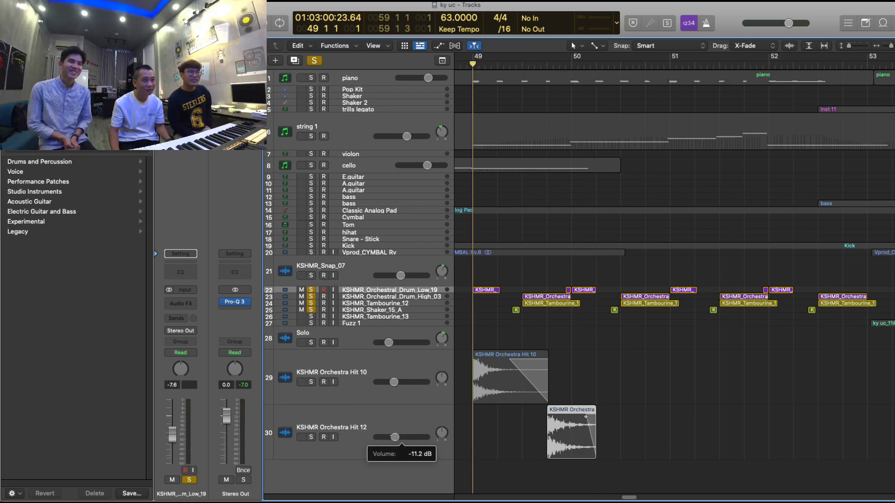
Step: Copy the Hit 10 region to bar 50 and play the passage from bar 49
{"action": "left_click", "coordinate": [668, 361]}
{"action": "left_click_drag", "start_coordinate": [515, 380], "coordinate": [605, 378]}
{"action": "key", "text": "space"}
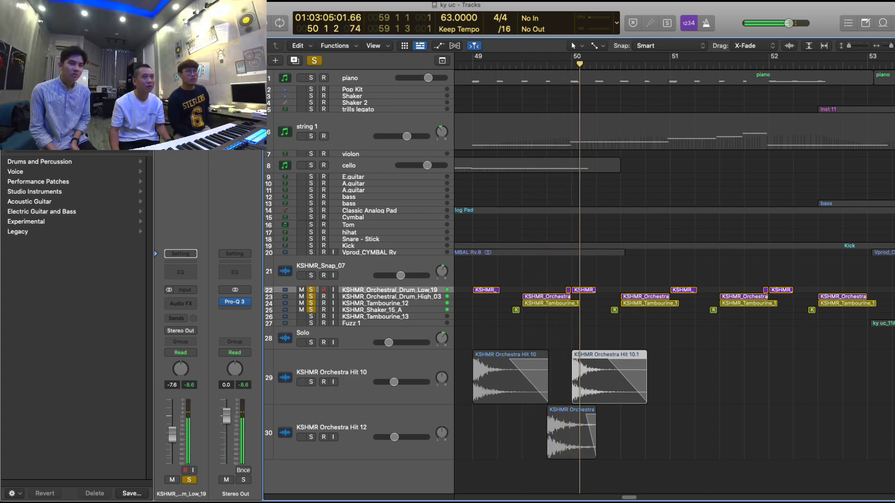
Step: Show the file browser again and audition KSHMR Orchestra Snare 03, Snare 04, Roll 04, Snare 02 and Snare 01
{"action": "left_click", "coordinate": [892, 23]}
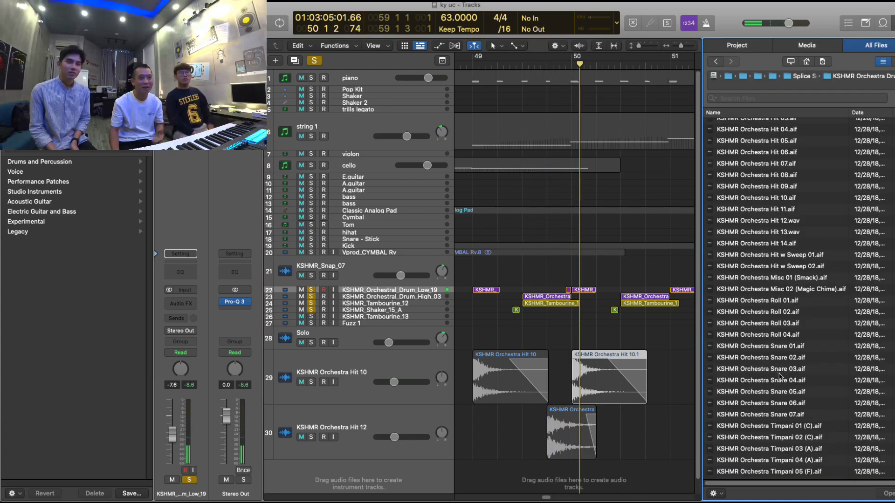
{"action": "scroll", "coordinate": [781, 362], "scroll_direction": "down", "scroll_amount": 1}
{"action": "left_click", "coordinate": [783, 359]}
{"action": "left_click", "coordinate": [787, 373]}
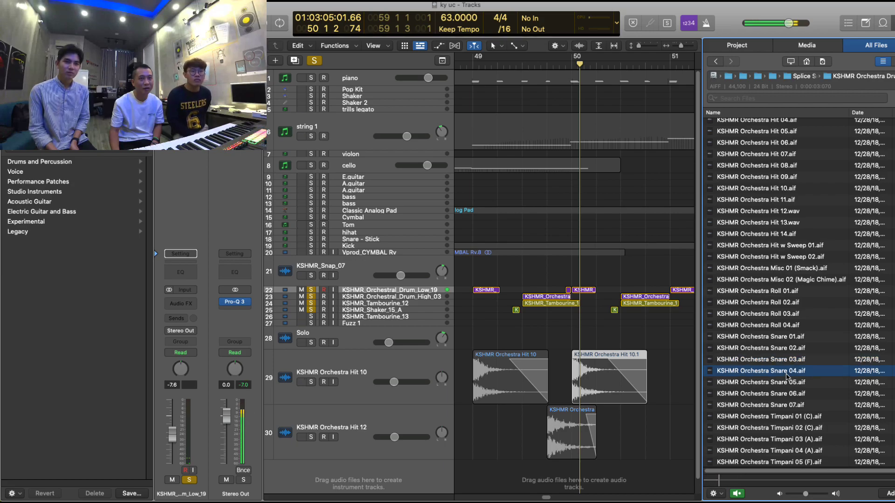
{"action": "left_click", "coordinate": [783, 328]}
{"action": "left_click", "coordinate": [784, 345]}
{"action": "left_click", "coordinate": [788, 337]}
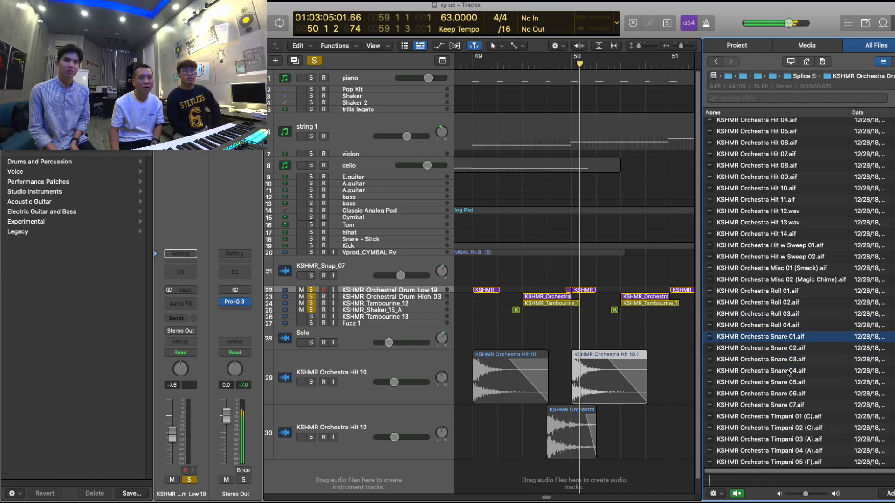
Step: Compare KSHMR Orchestra Snare 06, 07, 04 and 03, and place Snare 03 on a new track midway through bar 49
{"action": "left_click", "coordinate": [783, 394]}
{"action": "left_click", "coordinate": [784, 405]}
{"action": "left_click", "coordinate": [783, 372]}
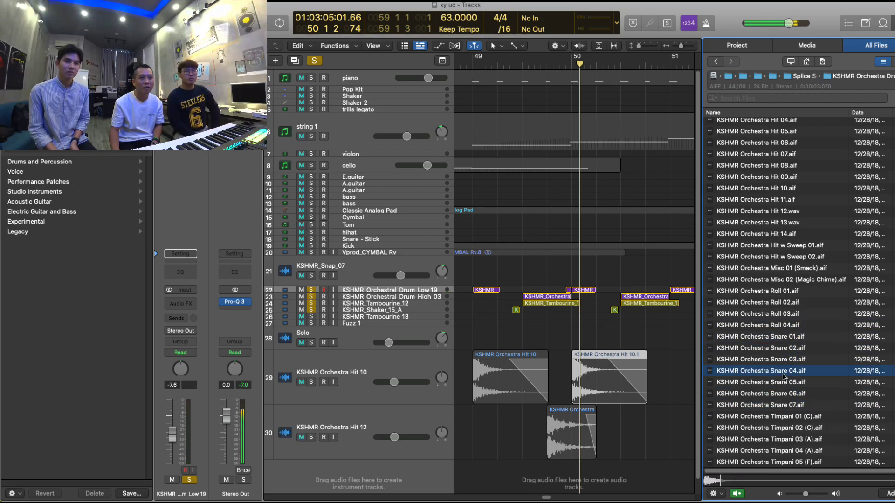
{"action": "left_click", "coordinate": [786, 360]}
{"action": "left_click_drag", "start_coordinate": [791, 364], "coordinate": [550, 482]}
Step: Preview more KSHMR snare samples and place Snare 01 on a new audio track just before bar 50
{"action": "left_click", "coordinate": [798, 371]}
{"action": "scroll", "coordinate": [798, 371], "scroll_direction": "down", "scroll_amount": 1}
{"action": "left_click", "coordinate": [799, 372]}
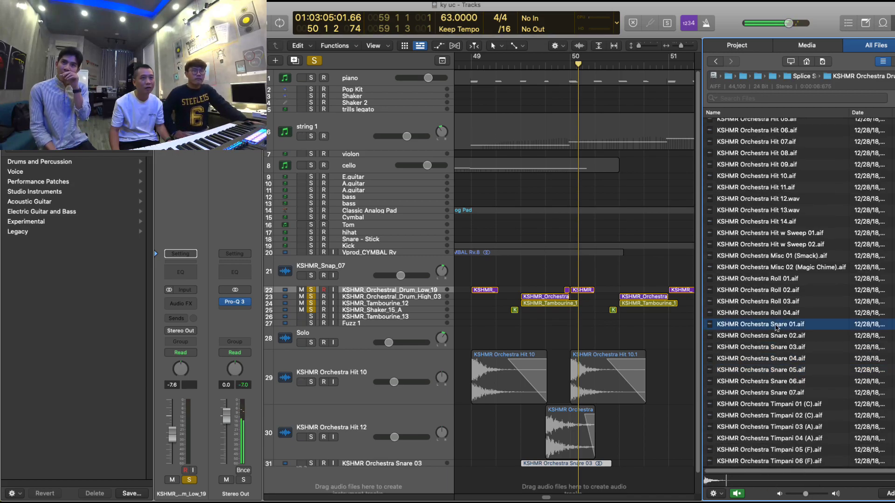
{"action": "left_click_drag", "start_coordinate": [777, 326], "coordinate": [546, 469]}
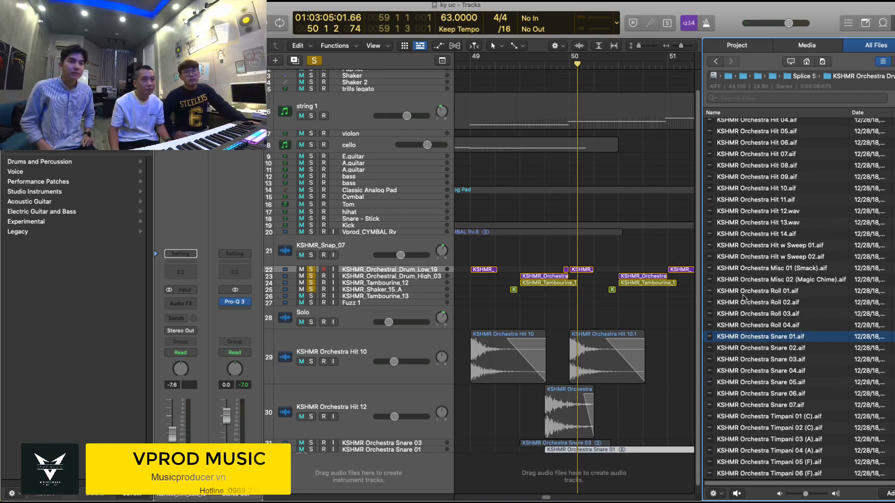
Step: Audition KSHMR Orchestra Hit 12, followed by Roll 02, Roll 01 and Roll 04
{"action": "left_click", "coordinate": [775, 212]}
{"action": "left_click", "coordinate": [762, 301]}
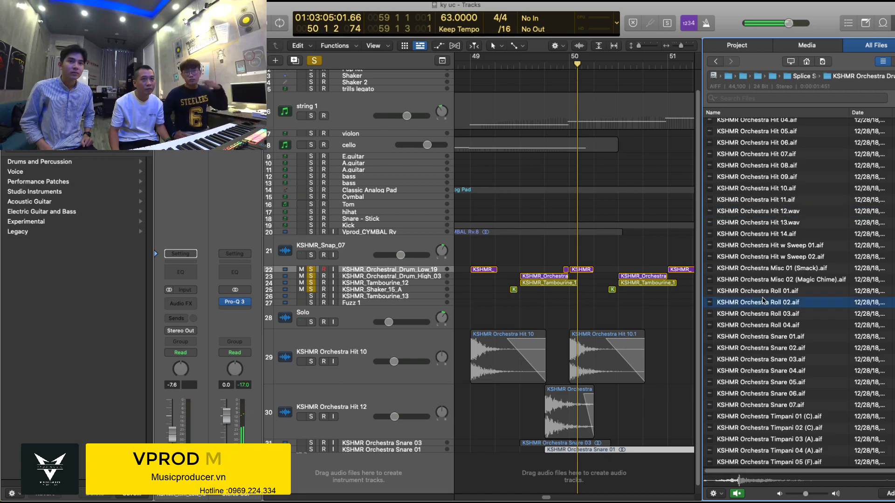
{"action": "left_click", "coordinate": [769, 292]}
{"action": "left_click", "coordinate": [769, 325]}
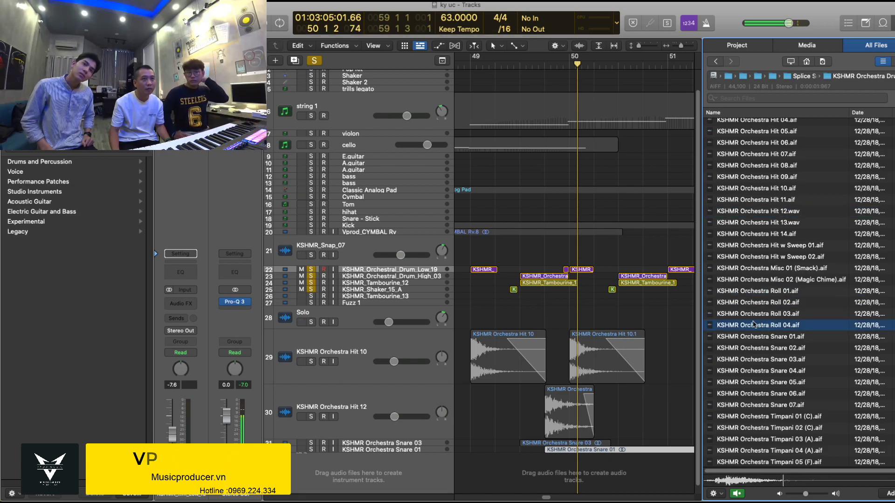
Step: Clear the track solos, mute the original KSHMR orchestral drum and shaker tracks, and play from bar 49
{"action": "left_click", "coordinate": [314, 61]}
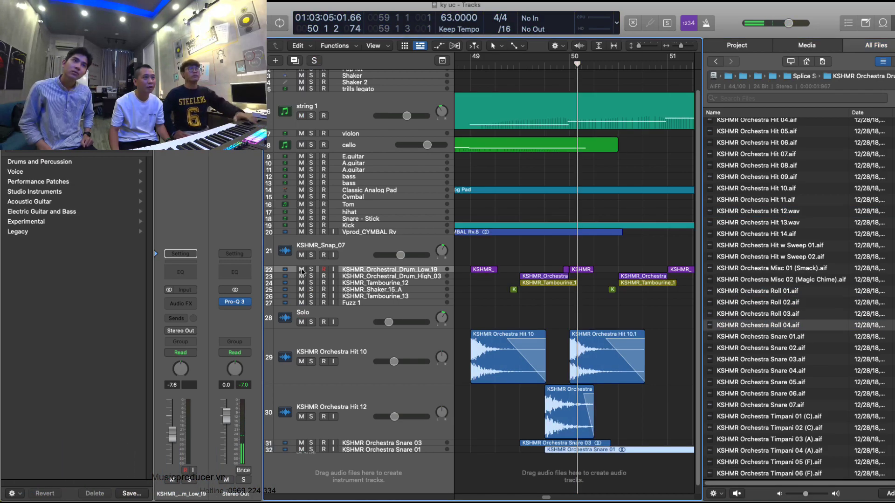
{"action": "left_click", "coordinate": [310, 283]}
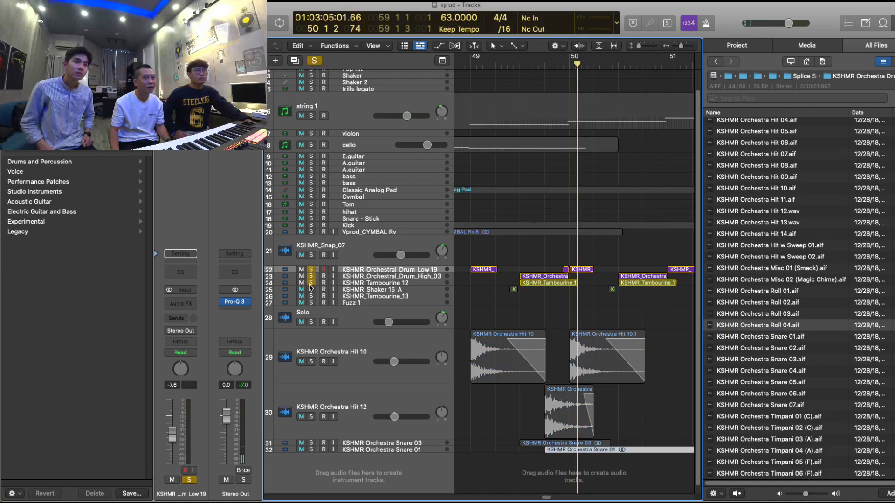
{"action": "left_click", "coordinate": [311, 270]}
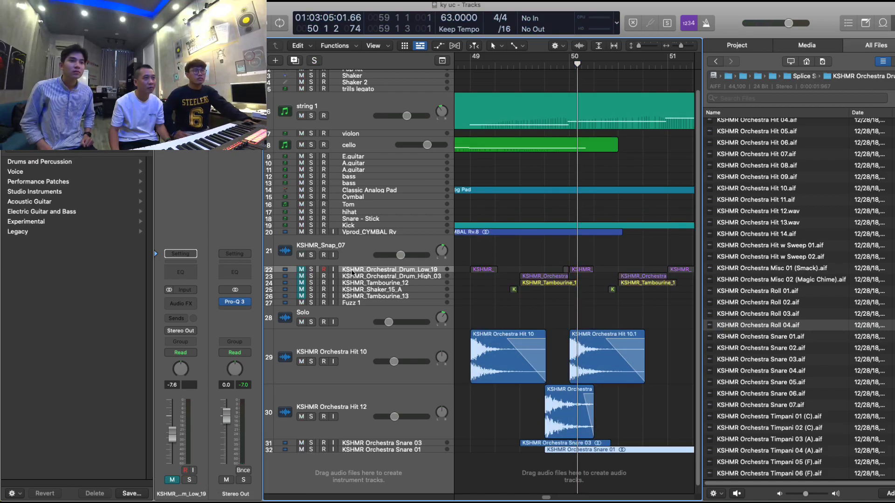
{"action": "left_click", "coordinate": [470, 64]}
{"action": "key", "text": "space"}
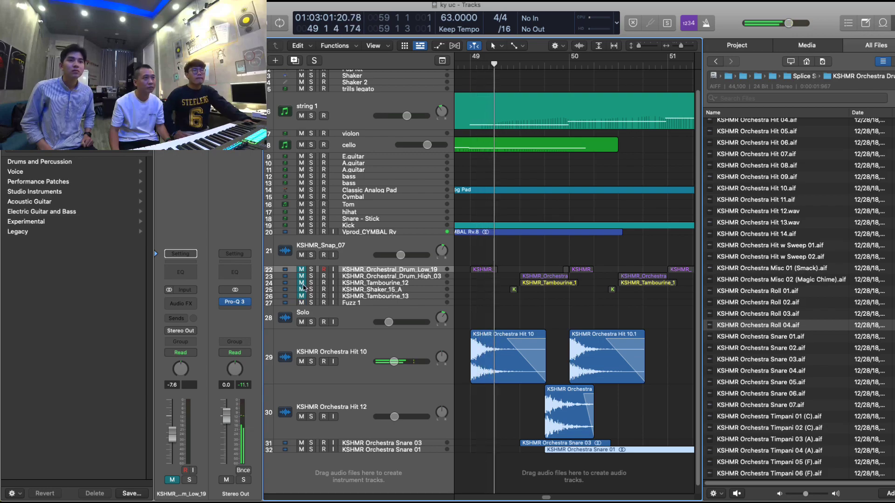
{"action": "scroll", "coordinate": [538, 387], "scroll_direction": "down", "scroll_amount": 1}
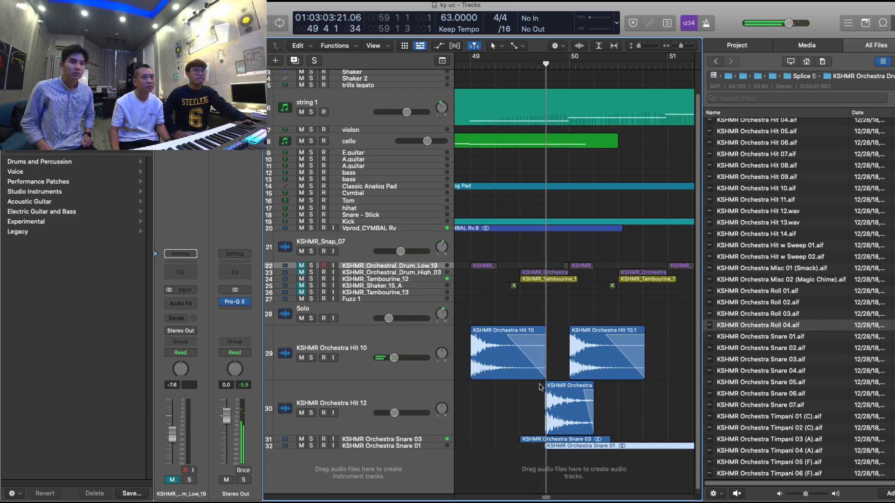
Step: Move the Hit 12 region earlier to start with Snare 03, shift Snare 01 closer to bar 50, and replay
{"action": "left_click", "coordinate": [581, 466]}
{"action": "left_click_drag", "start_coordinate": [551, 416], "coordinate": [526, 416]}
{"action": "left_click", "coordinate": [560, 445]}
{"action": "left_click_drag", "start_coordinate": [561, 445], "coordinate": [579, 445]}
{"action": "key", "text": "space"}
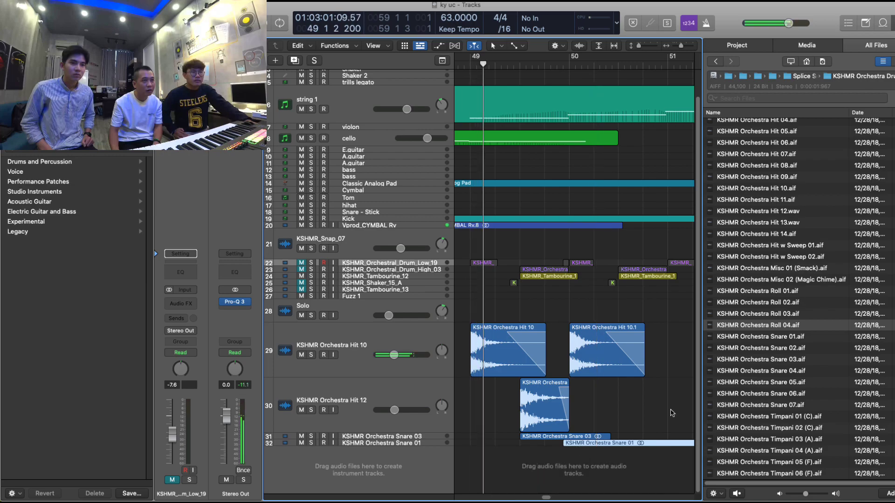
Step: Hide the file browser and replay bars 49 to 50 with the new hit and snare regions in close view
{"action": "key", "text": "f"}
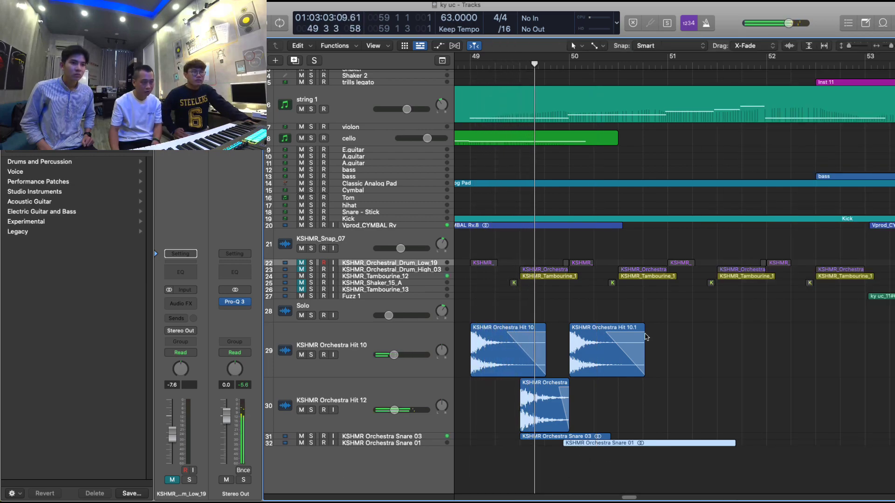
{"action": "key", "text": "super+Left"}
{"action": "key", "text": "super+Right"}
{"action": "key", "text": "super+Right"}
{"action": "key", "text": "super+Right"}
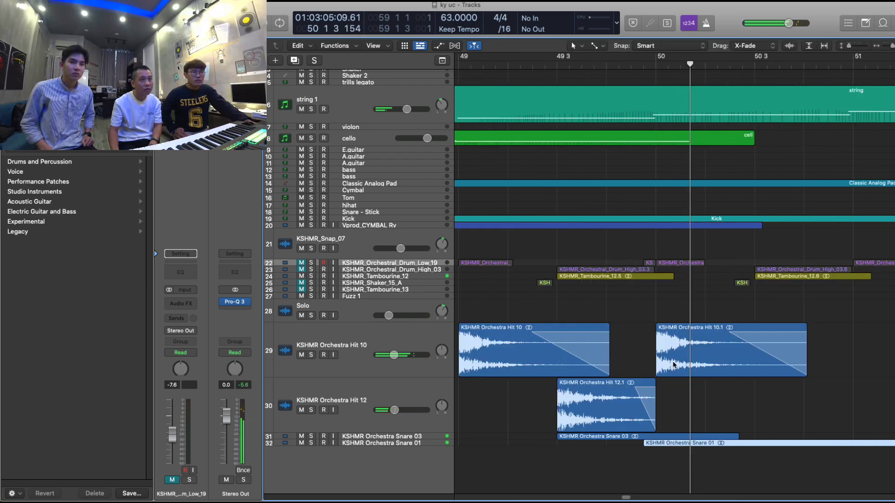
{"action": "key", "text": "space"}
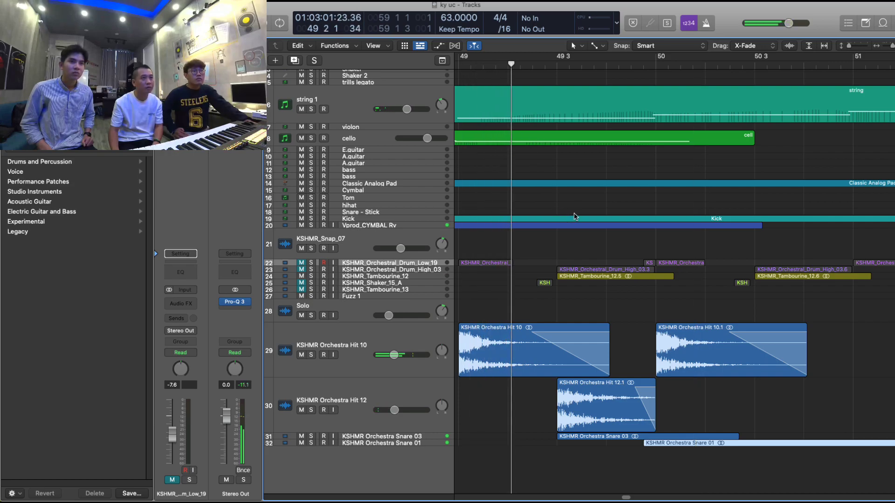
Step: Unmute the KSHMR_Shaker_15_A track and replay the passage from bar 49
{"action": "left_click", "coordinate": [302, 276]}
{"action": "key", "text": "space"}
{"action": "key", "text": "space"}
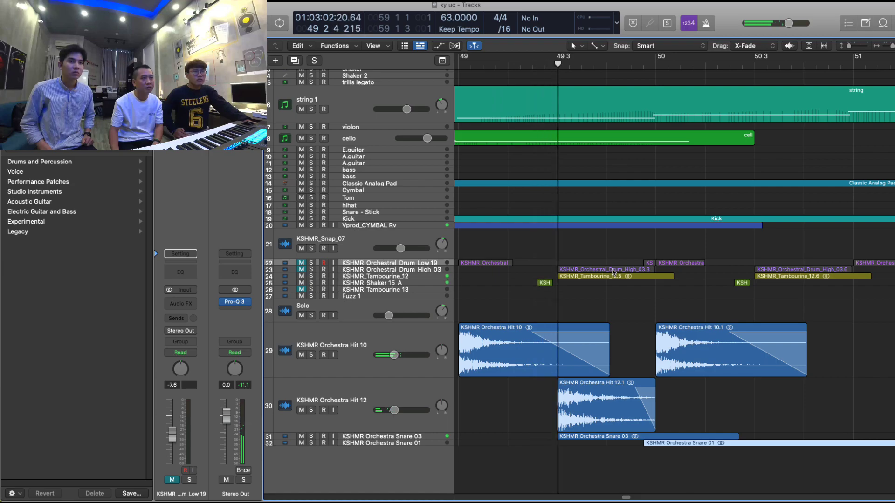
Step: Select the Hit 12 region in bar 49, solo its track and listen to it from bar 49
{"action": "left_click", "coordinate": [604, 412]}
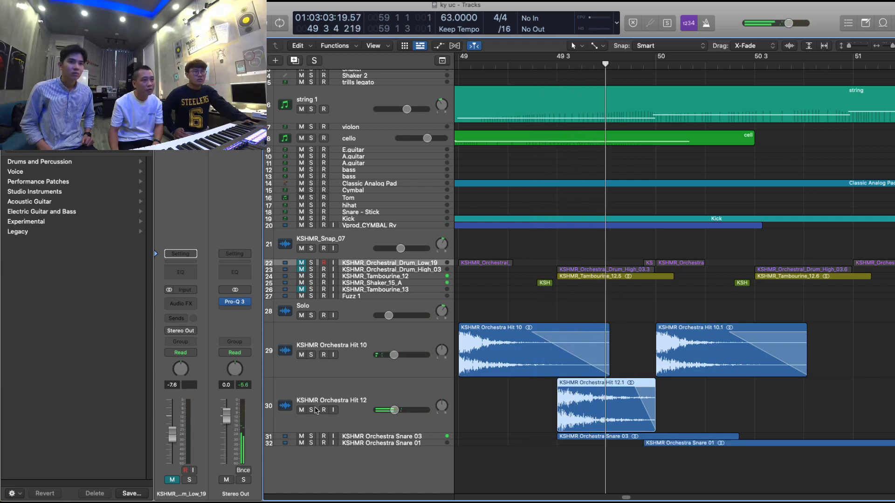
{"action": "key", "text": "ctrl+s"}
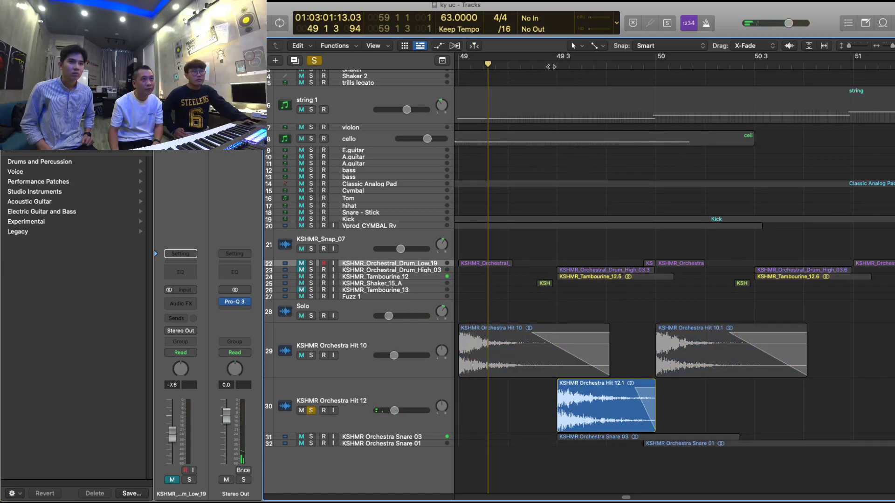
Step: Move the Hit 12.1 region to just before bar 50, solo the Hit 10 track as well and replay from bar 49
{"action": "left_click_drag", "start_coordinate": [625, 415], "coordinate": [687, 432]}
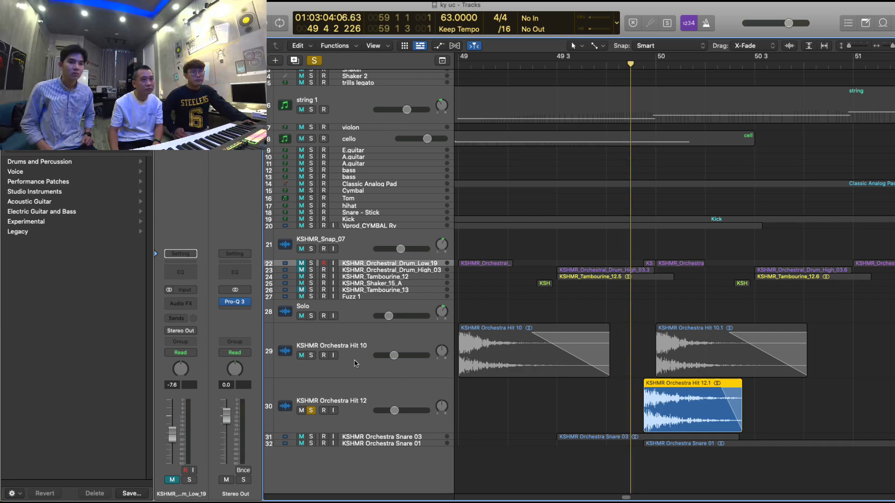
{"action": "left_click", "coordinate": [309, 356]}
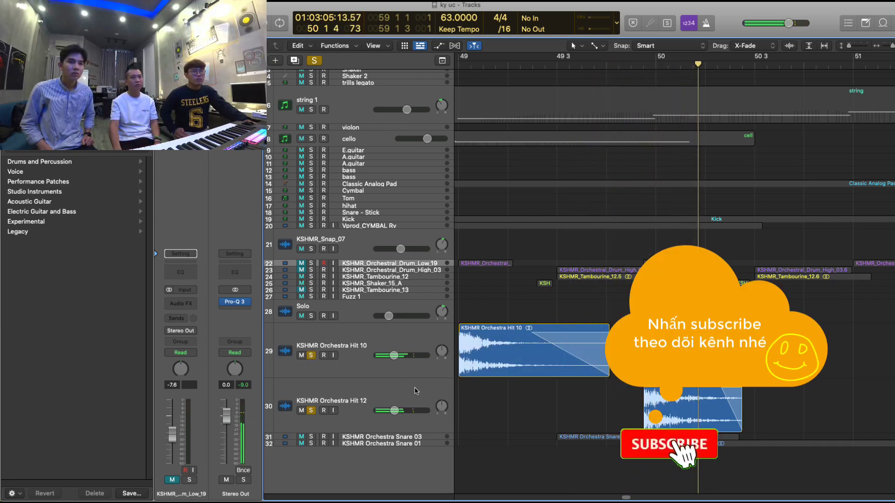
{"action": "key", "text": "space"}
{"action": "key", "text": "space"}
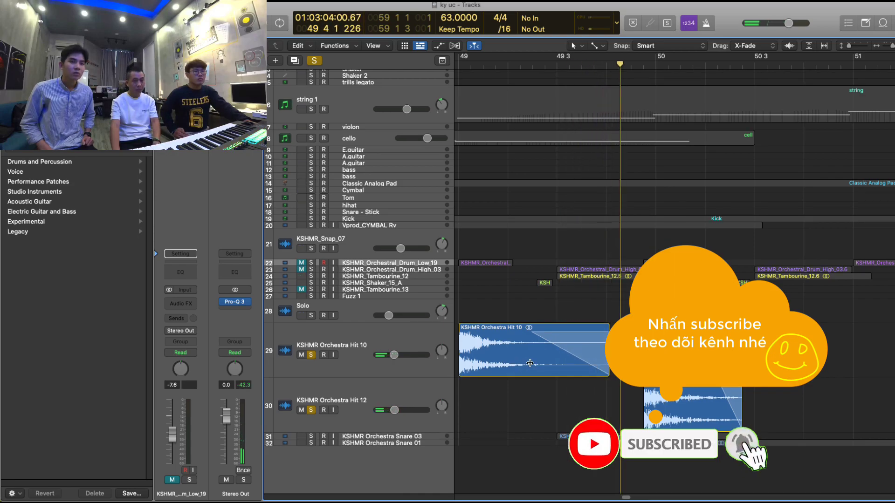
{"action": "scroll", "coordinate": [558, 359], "scroll_direction": "down", "scroll_amount": 3}
{"action": "key", "text": "space"}
{"action": "left_click", "coordinate": [556, 66]}
{"action": "key", "text": "space"}
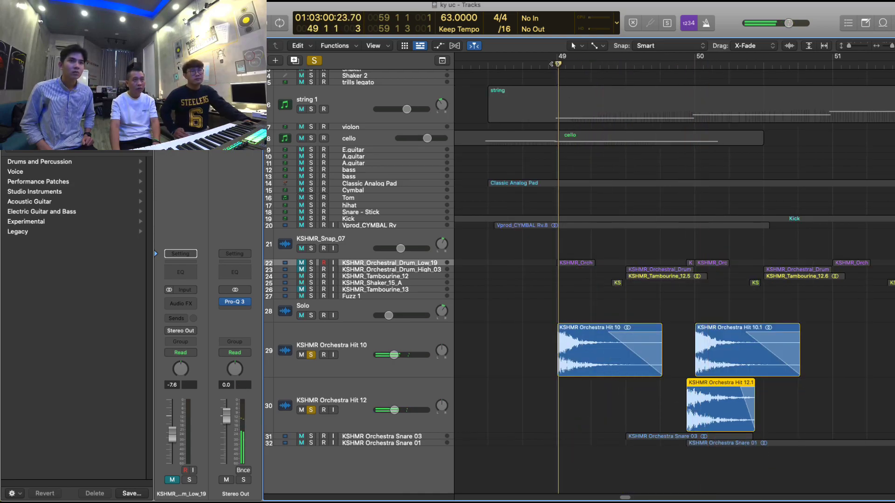
Step: Place Hit 12.1 at bar 49 on the Hit 10 track, replacing the deleted Hit 10 region, and put Hit 10.1 on the Hit 12 track
{"action": "left_click_drag", "start_coordinate": [591, 371], "coordinate": [588, 407]}
{"action": "left_click_drag", "start_coordinate": [710, 406], "coordinate": [580, 352]}
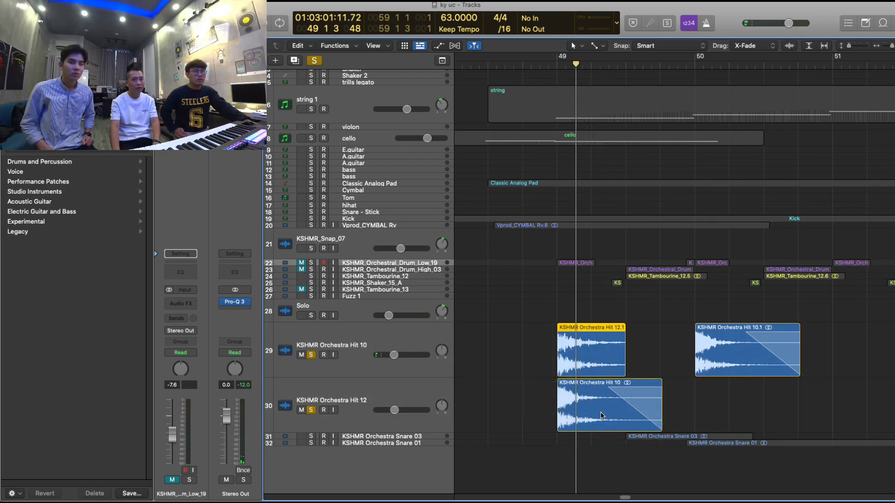
{"action": "left_click_drag", "start_coordinate": [601, 416], "coordinate": [741, 421]}
{"action": "key", "text": "Delete"}
{"action": "left_click_drag", "start_coordinate": [730, 366], "coordinate": [730, 402]}
Step: Copy the Hit 12.1 region from bar 49 to bar 50 on the same track, keeping the original in place
{"action": "left_click_drag", "start_coordinate": [612, 368], "coordinate": [735, 353]}
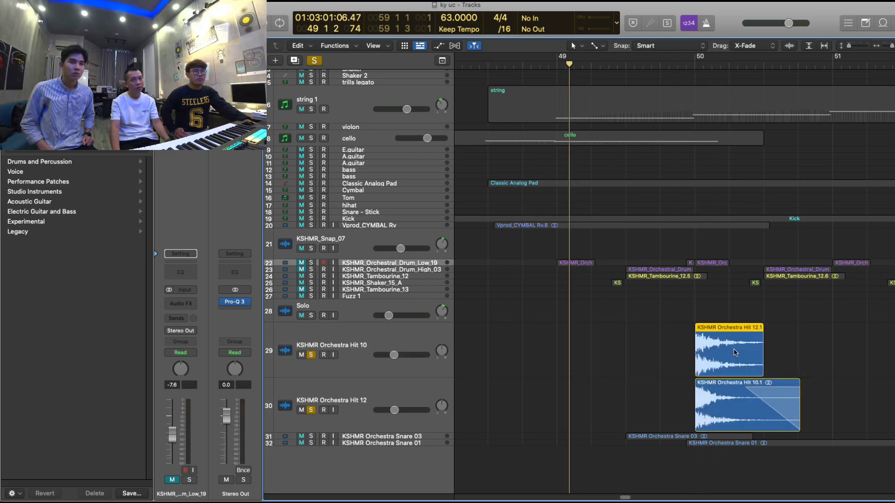
{"action": "key", "text": "super+z"}
{"action": "left_click_drag", "start_coordinate": [625, 361], "coordinate": [737, 365]}
Step: Shift Hit 10.1 to start together with Snare 01 just before bar 50 and replay the soloed hits from bar 49
{"action": "left_click_drag", "start_coordinate": [751, 399], "coordinate": [740, 400]}
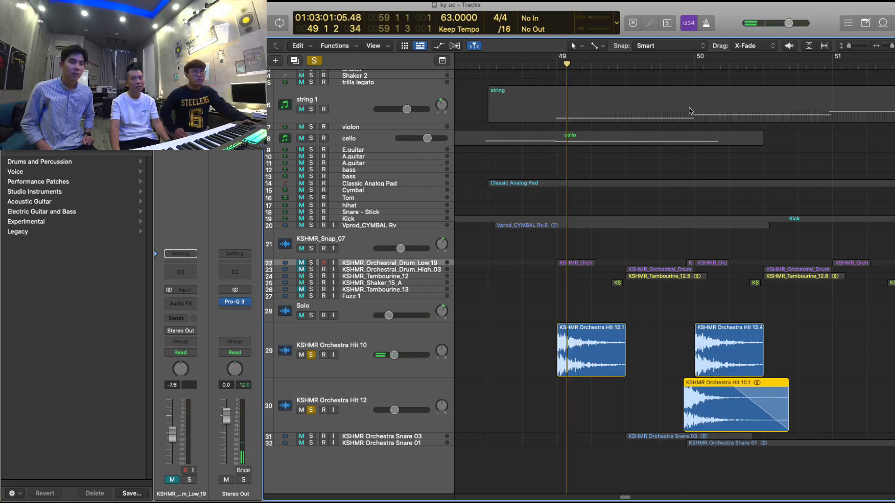
{"action": "left_click", "coordinate": [687, 66]}
{"action": "left_click_drag", "start_coordinate": [720, 428], "coordinate": [718, 415]}
{"action": "key", "text": "super+Right"}
{"action": "key", "text": "super+Right"}
{"action": "key", "text": "super+Right"}
{"action": "scroll", "coordinate": [573, 121], "scroll_direction": "down", "scroll_amount": 3}
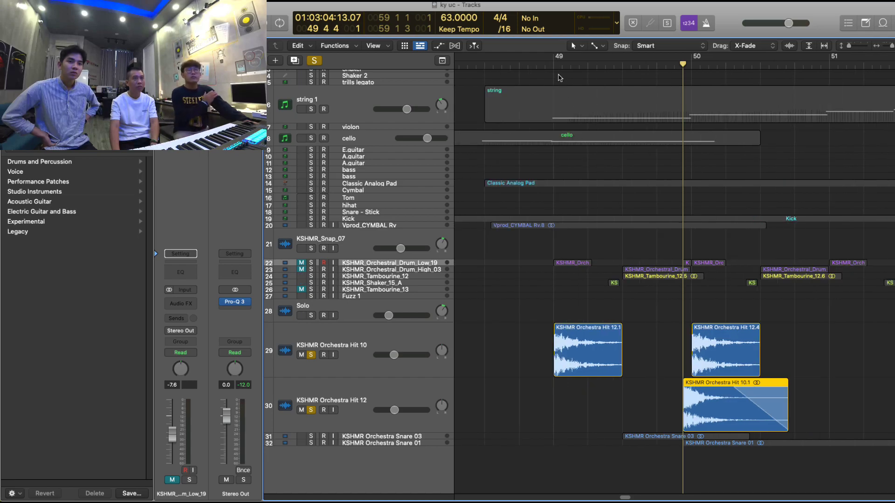
{"action": "key", "text": "space"}
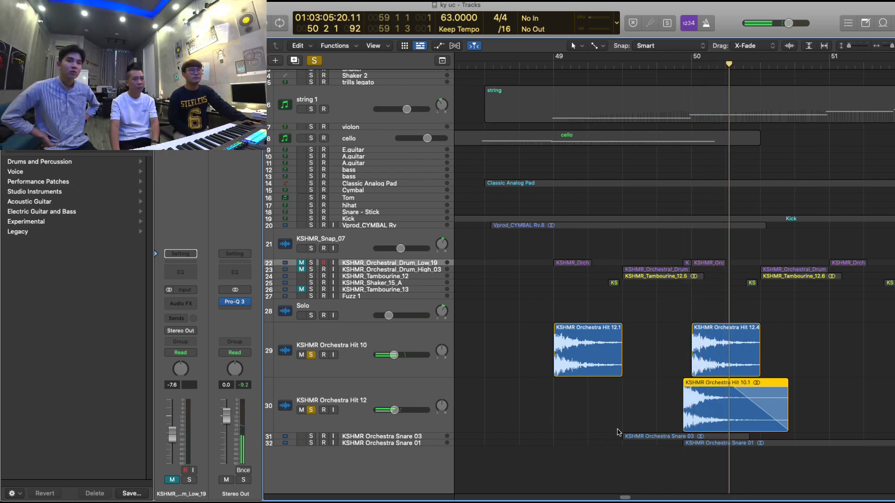
Step: Turn off solo on all tracks and listen to the full arrangement from bar 49
{"action": "left_click", "coordinate": [317, 63]}
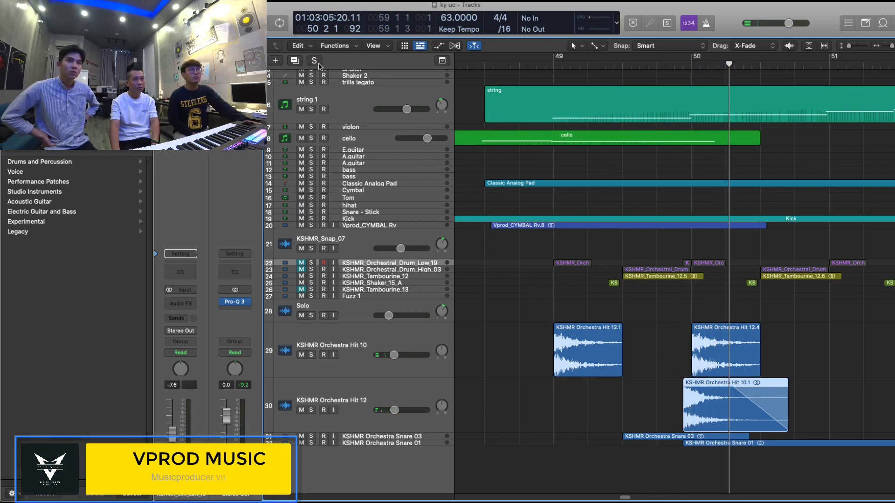
{"action": "key", "text": "space"}
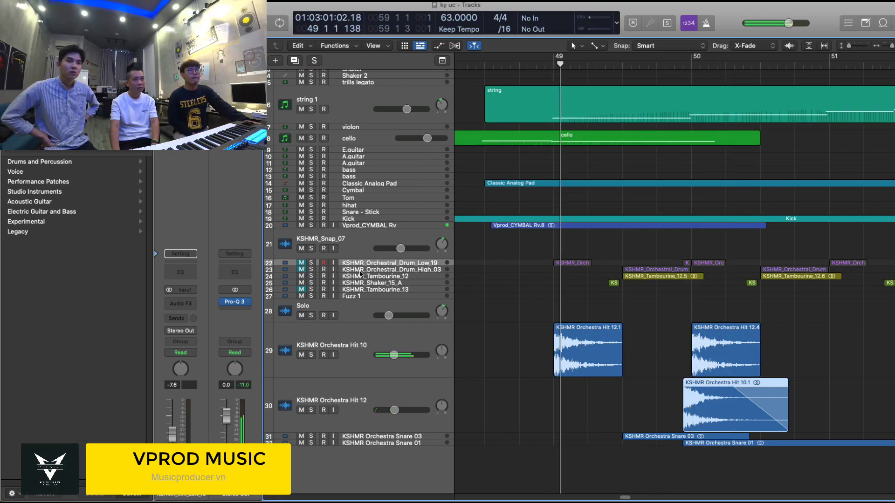
{"action": "left_click", "coordinate": [641, 352]}
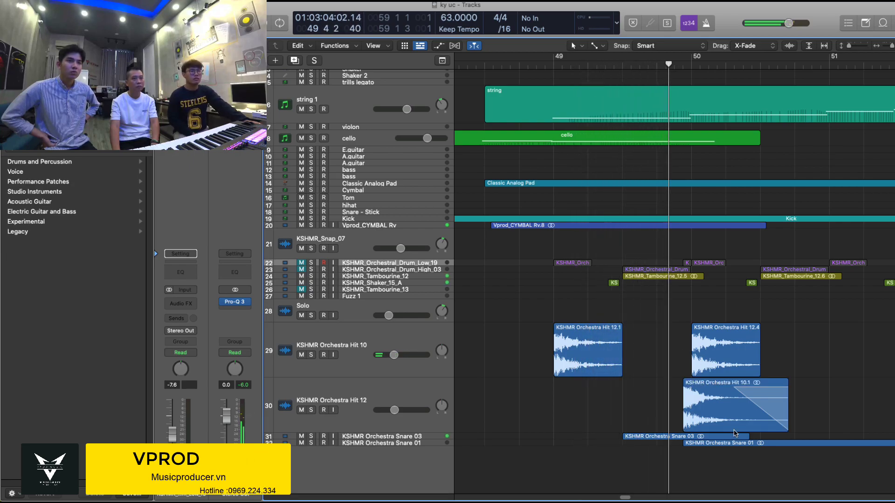
{"action": "key", "text": "super+Left"}
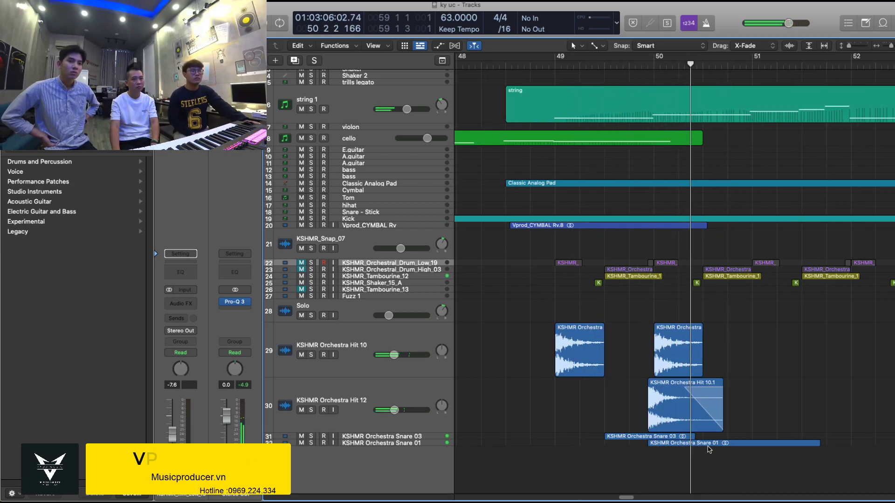
Step: Move the Snare 01 region to beat 3 of bar 50 and listen to the passage
{"action": "left_click_drag", "start_coordinate": [712, 445], "coordinate": [756, 447]}
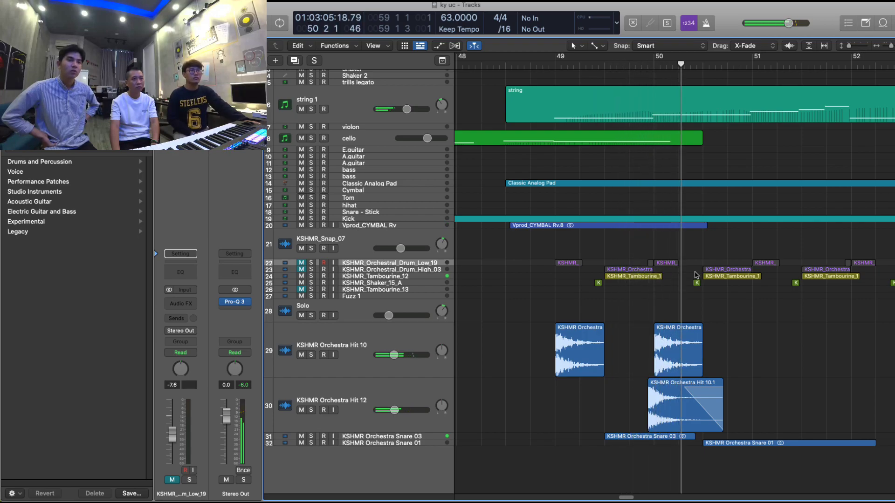
{"action": "scroll", "coordinate": [699, 395], "scroll_direction": "up", "scroll_amount": 3}
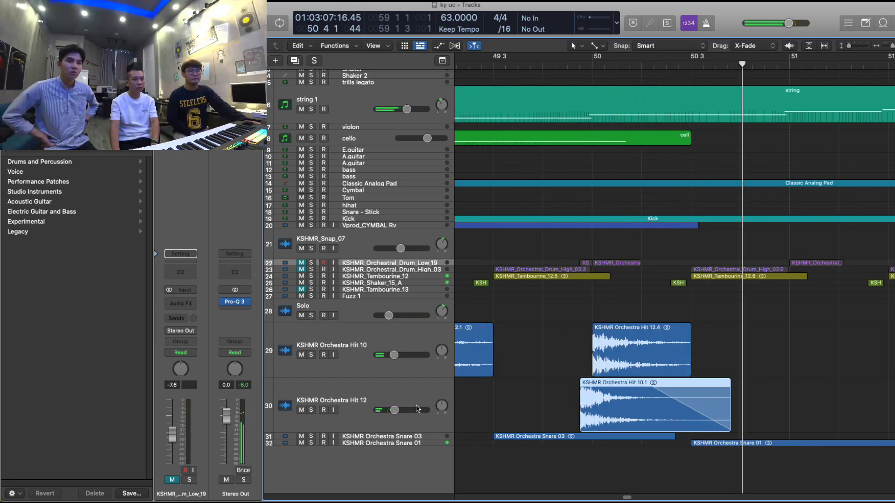
{"action": "scroll", "coordinate": [580, 341], "scroll_direction": "down", "scroll_amount": 3}
Step: Reopen the file browser and audition the KSHMR Orchestra Hit samples around 08 to 13
{"action": "key", "text": "f"}
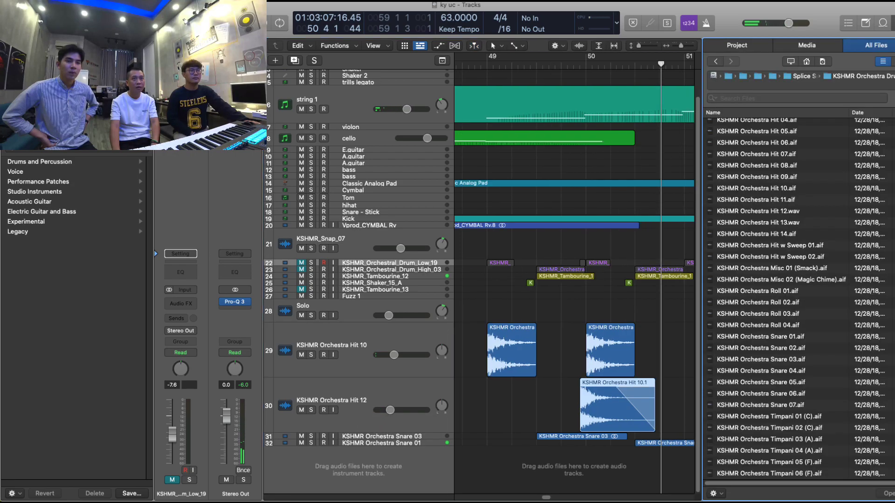
{"action": "left_click", "coordinate": [785, 201]}
{"action": "left_click", "coordinate": [779, 212]}
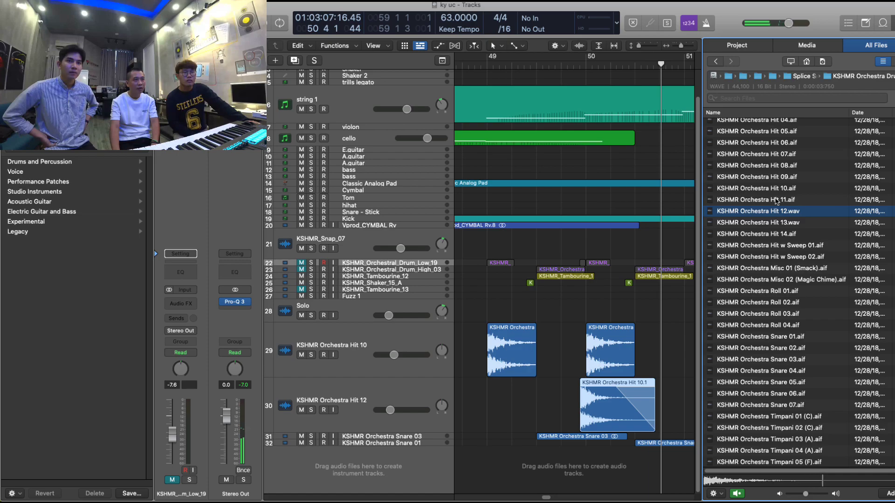
{"action": "left_click", "coordinate": [776, 200]}
{"action": "left_click", "coordinate": [781, 189]}
{"action": "left_click", "coordinate": [782, 177]}
{"action": "left_click", "coordinate": [782, 159]}
{"action": "left_click", "coordinate": [781, 166]}
{"action": "left_click", "coordinate": [779, 212]}
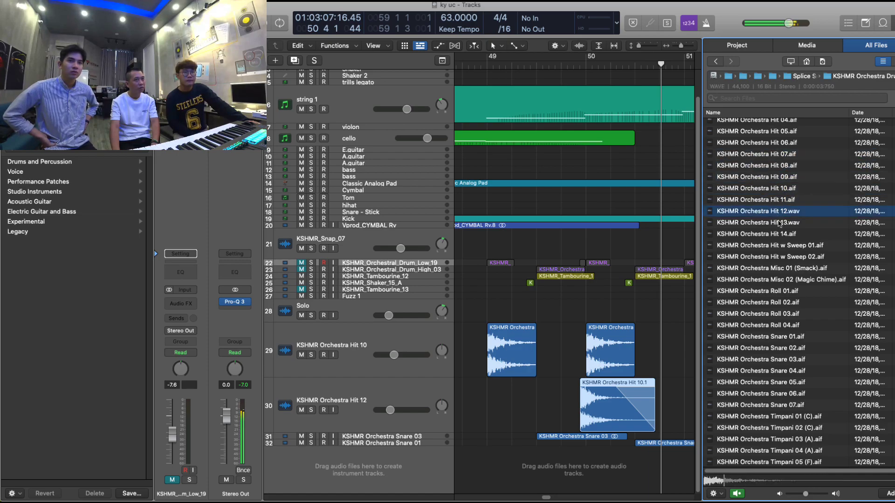
{"action": "left_click", "coordinate": [776, 224]}
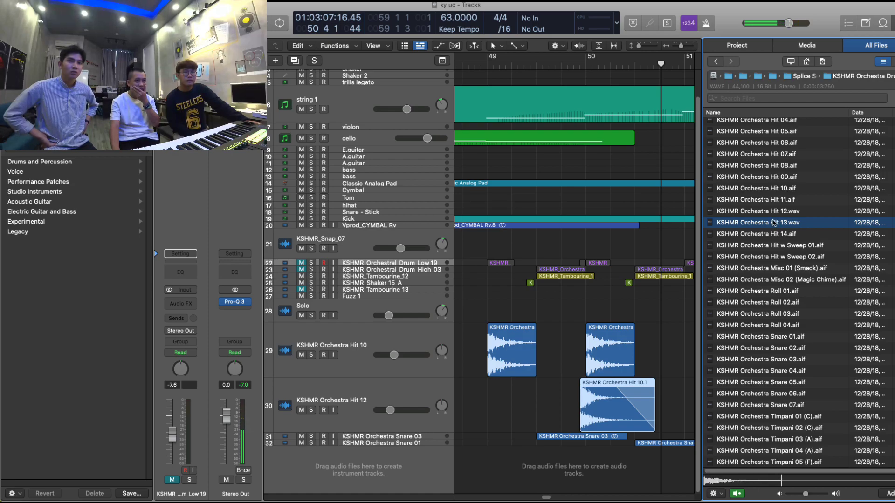
Step: Replace the Hit 10.1 region with KSHMR Orchestra Hit 13.wav just before bar 50 and shorten it to about beat 3
{"action": "left_click", "coordinate": [626, 411]}
{"action": "key", "text": "Delete"}
{"action": "left_click_drag", "start_coordinate": [769, 223], "coordinate": [611, 414]}
{"action": "left_click_drag", "start_coordinate": [674, 413], "coordinate": [633, 410]}
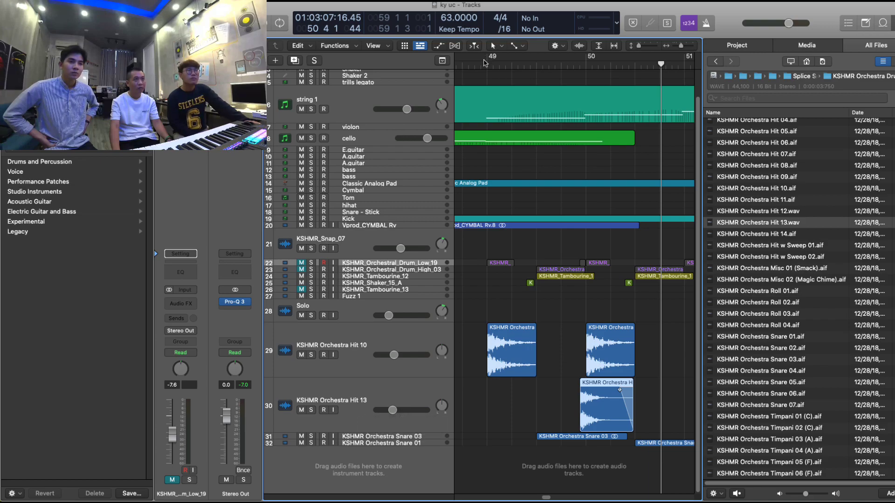
Step: Play the passage from bar 49 with Hit 13 and raise the volume of the Hit 10 track slightly
{"action": "key", "text": "space"}
{"action": "left_click_drag", "start_coordinate": [393, 355], "coordinate": [403, 362]}
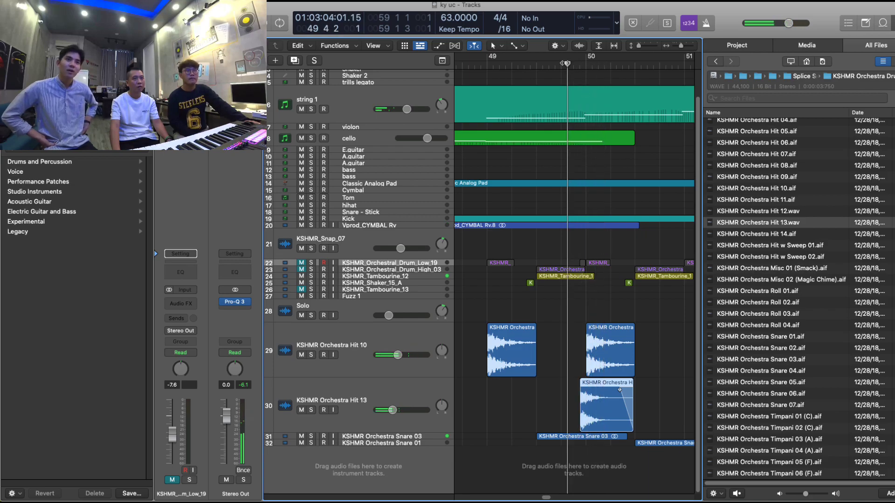
{"action": "key", "text": "super+Right"}
{"action": "key", "text": "super+Right"}
{"action": "key", "text": "super+Right"}
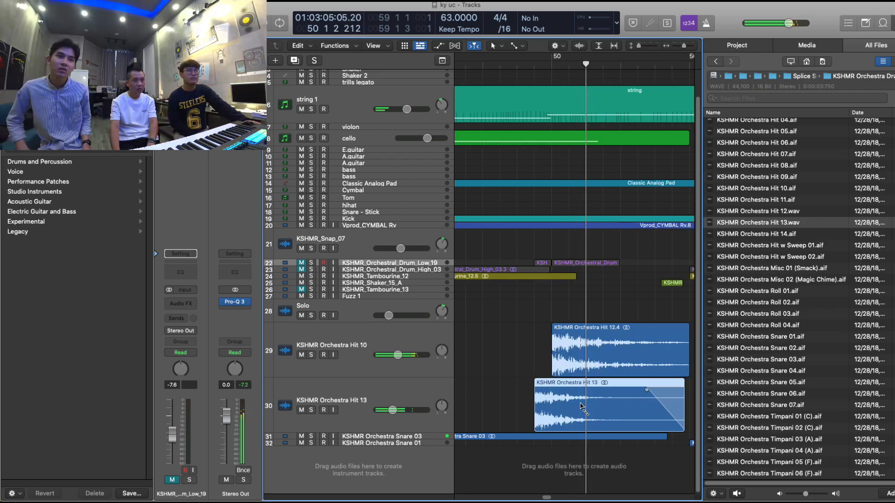
{"action": "scroll", "coordinate": [592, 404], "scroll_direction": "down", "scroll_amount": 5}
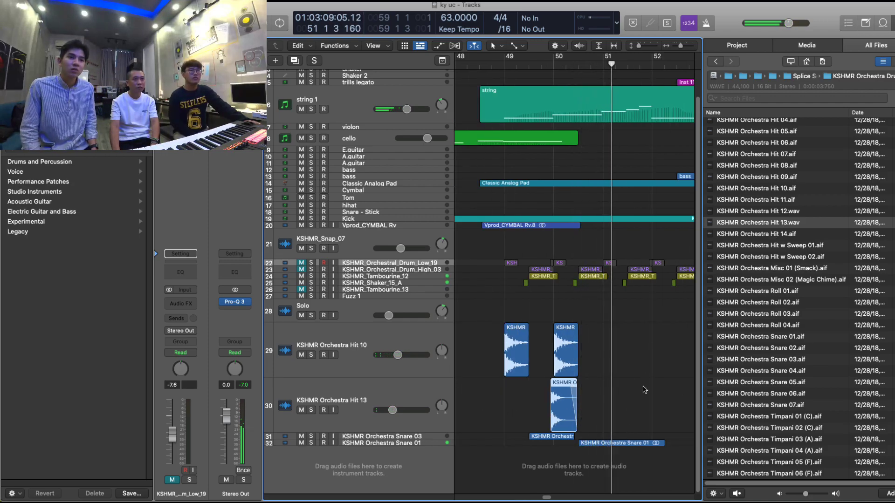
Step: Shorten the Snare 01 region to end at beat 3 of bar 51 with a fade-out, and enlarge its track
{"action": "left_click_drag", "start_coordinate": [622, 421], "coordinate": [507, 347]}
{"action": "left_click_drag", "start_coordinate": [604, 470], "coordinate": [516, 358]}
{"action": "left_click", "coordinate": [688, 444]}
{"action": "left_click_drag", "start_coordinate": [663, 441], "coordinate": [627, 441]}
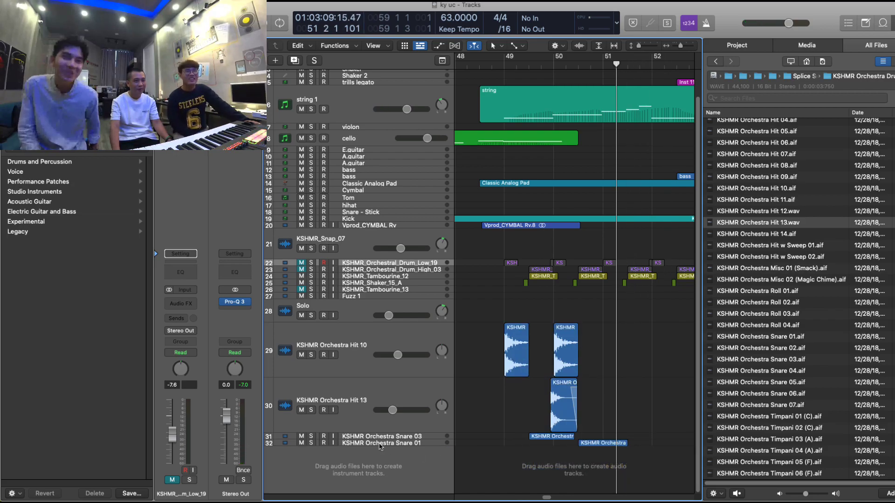
{"action": "left_click_drag", "start_coordinate": [339, 445], "coordinate": [349, 488]}
{"action": "scroll", "coordinate": [596, 443], "scroll_direction": "down", "scroll_amount": 2}
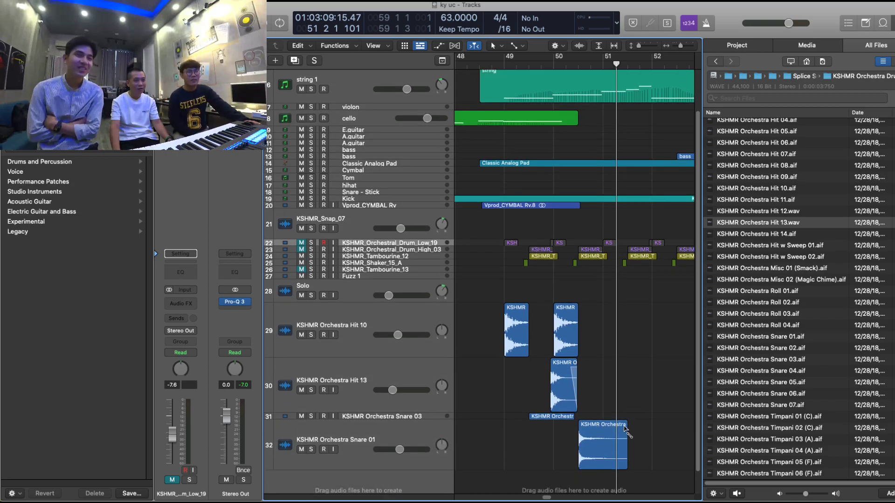
Step: Select the hit and snare regions of the two-bar pattern at bar 49 and copy them to start at bar 51
{"action": "left_click_drag", "start_coordinate": [653, 449], "coordinate": [610, 347]}
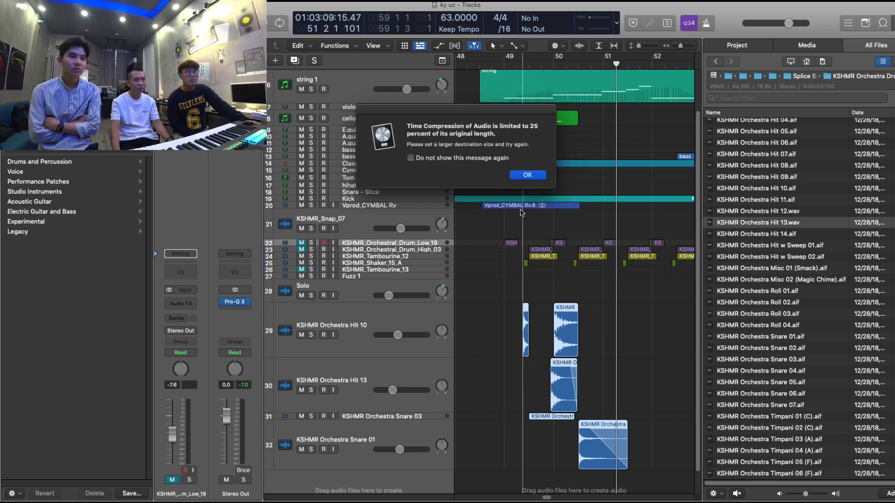
{"action": "left_click", "coordinate": [529, 181]}
{"action": "left_click", "coordinate": [531, 176]}
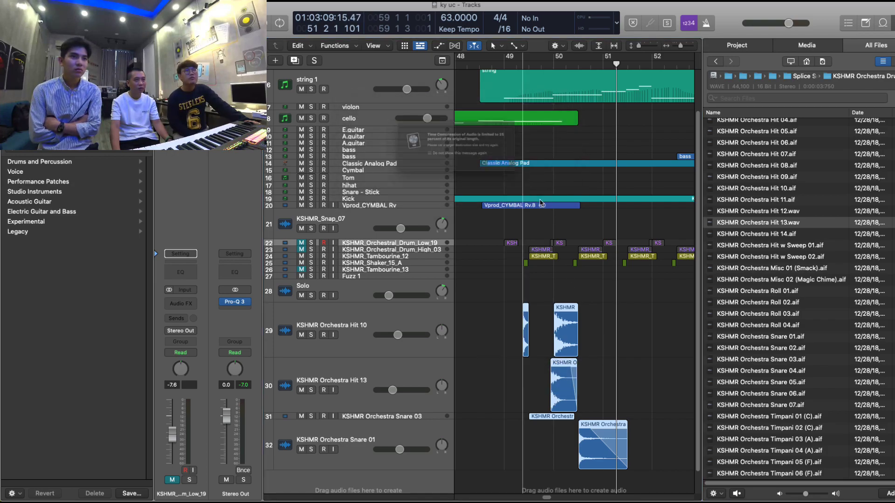
{"action": "left_click", "coordinate": [537, 176]}
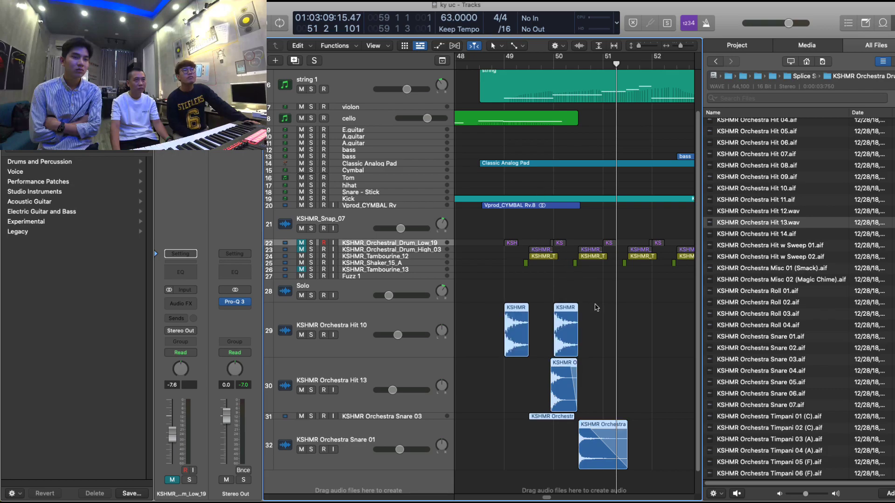
{"action": "left_click_drag", "start_coordinate": [513, 347], "coordinate": [613, 347]}
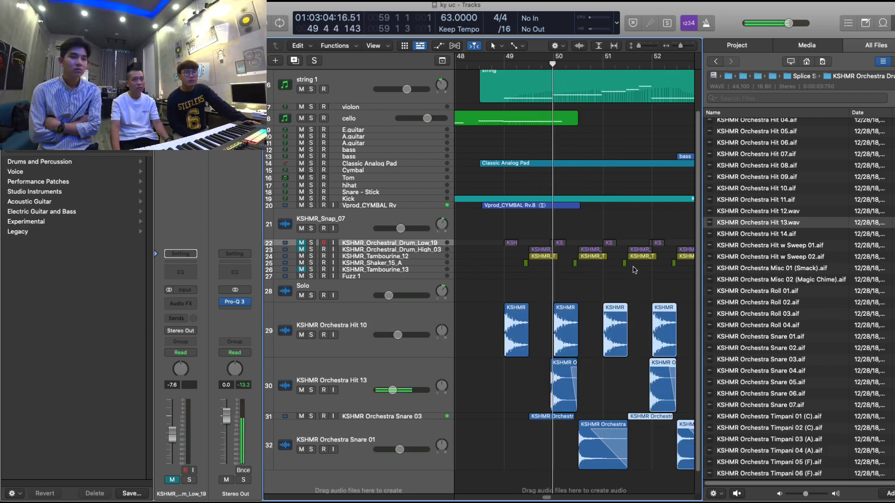
Step: Listen to the passage from bar 49 through the copied hits and snares up to bar 53, and replay it
{"action": "scroll", "coordinate": [620, 380], "scroll_direction": "down", "scroll_amount": 2}
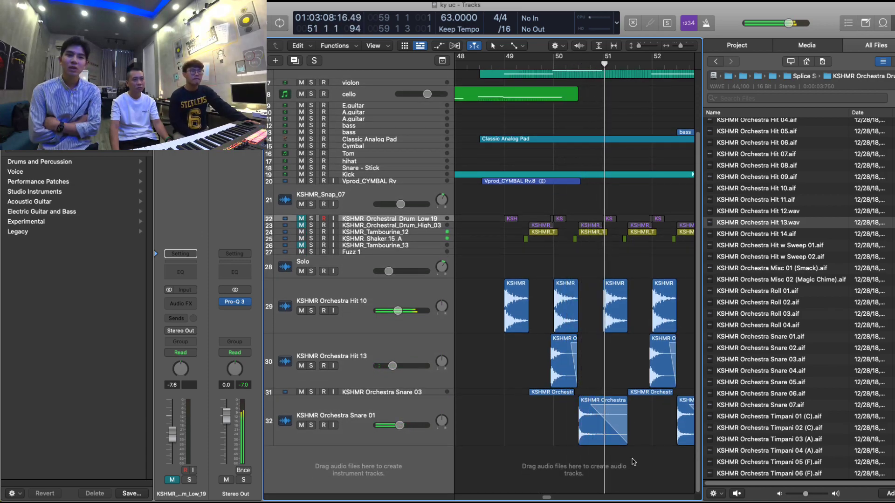
{"action": "key", "text": "super+Right"}
{"action": "key", "text": "super+Right"}
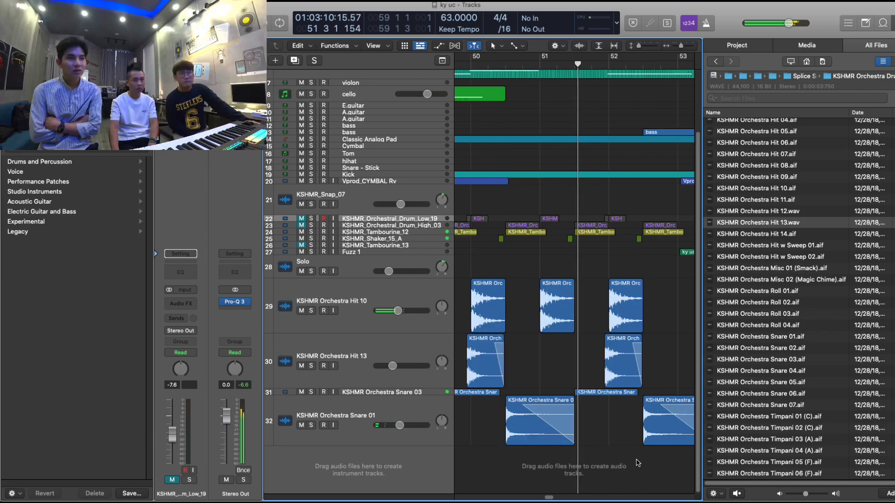
{"action": "key", "text": "super+Left"}
{"action": "key", "text": "super+Left"}
{"action": "key", "text": "super+Left"}
{"action": "key", "text": "super+Right"}
{"action": "key", "text": "super+Right"}
{"action": "key", "text": "super+Right"}
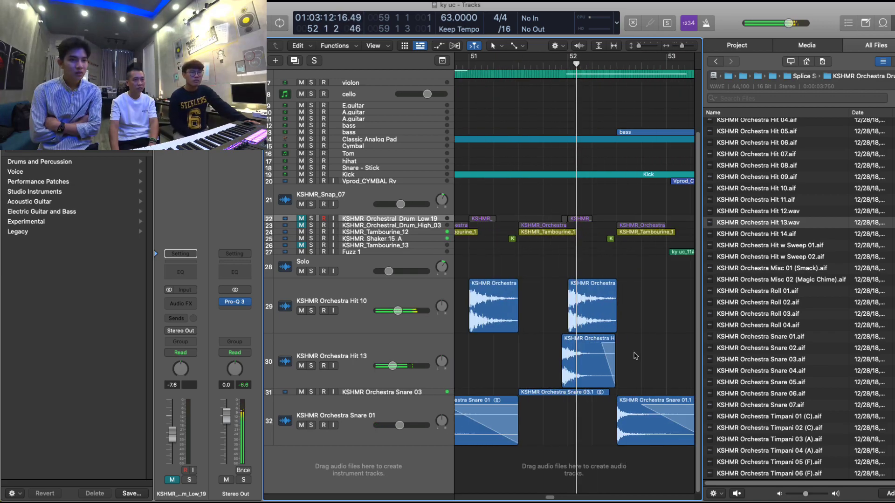
{"action": "scroll", "coordinate": [634, 357], "scroll_direction": "down", "scroll_amount": 3}
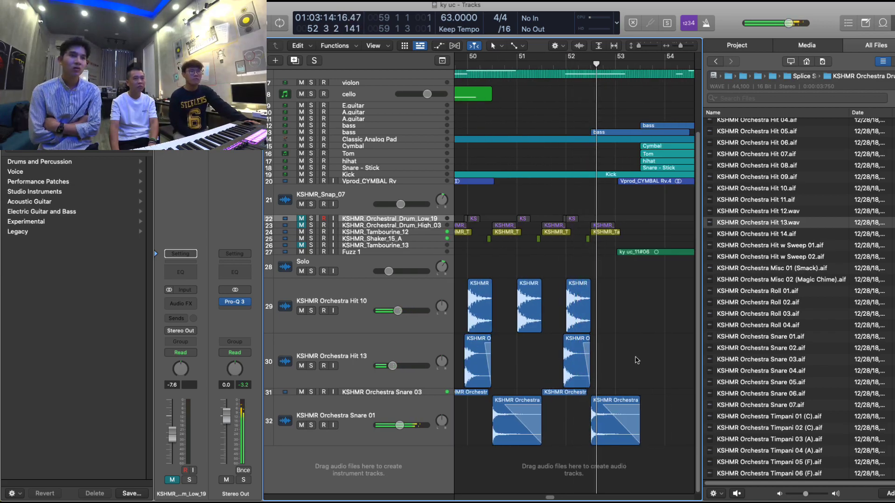
{"action": "scroll", "coordinate": [636, 360], "scroll_direction": "down", "scroll_amount": 2}
{"action": "key", "text": "space"}
{"action": "key", "text": "space"}
Step: Audition the KSHMR Orchestra Roll samples, including Roll 01, Roll 02 and Roll 04
{"action": "left_click", "coordinate": [767, 302]}
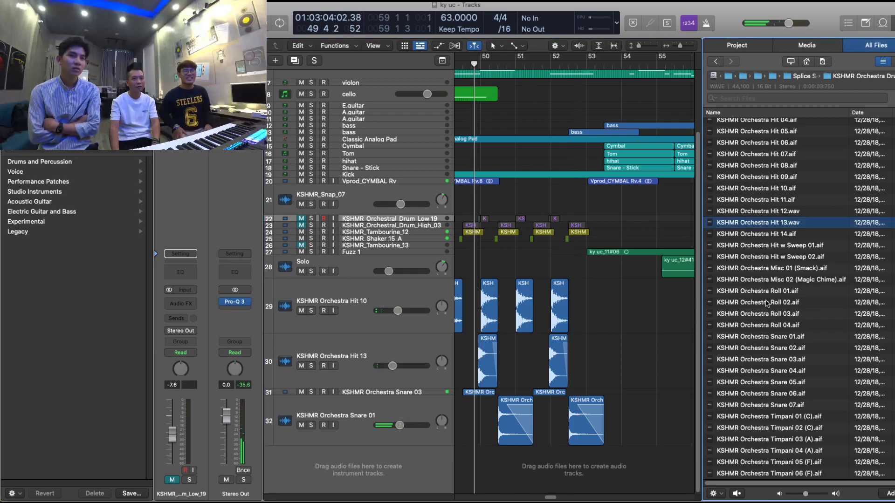
{"action": "left_click", "coordinate": [770, 290]}
{"action": "left_click", "coordinate": [771, 303]}
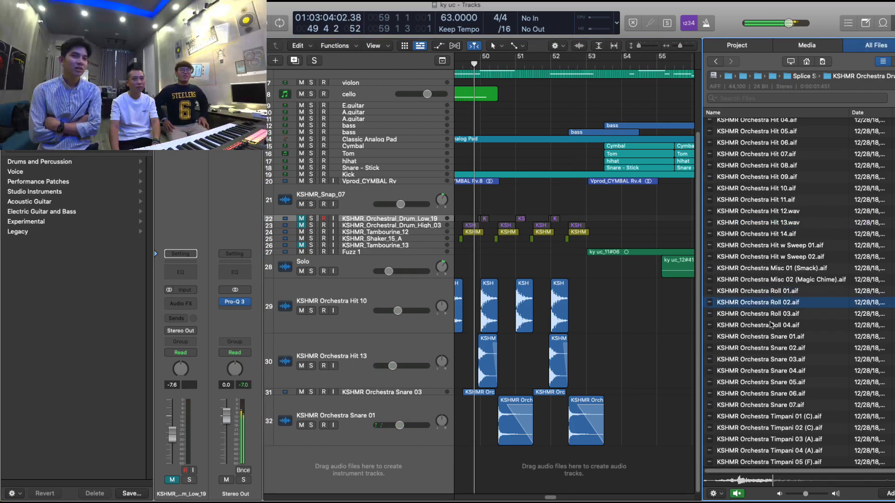
{"action": "left_click", "coordinate": [773, 326]}
Step: Place KSHMR Orchestra Roll 04 on a new track at beat 4 of bar 50 and enlarge that track
{"action": "left_click_drag", "start_coordinate": [769, 326], "coordinate": [528, 467]}
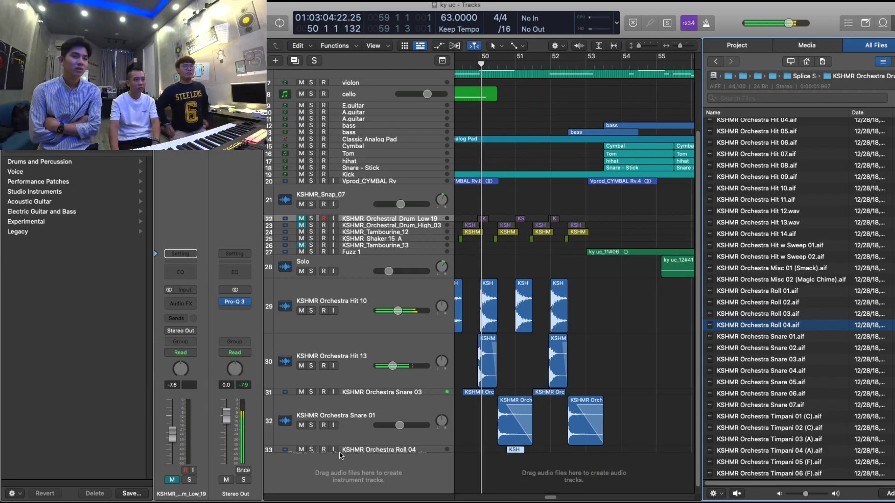
{"action": "scroll", "coordinate": [403, 418], "scroll_direction": "down", "scroll_amount": 1}
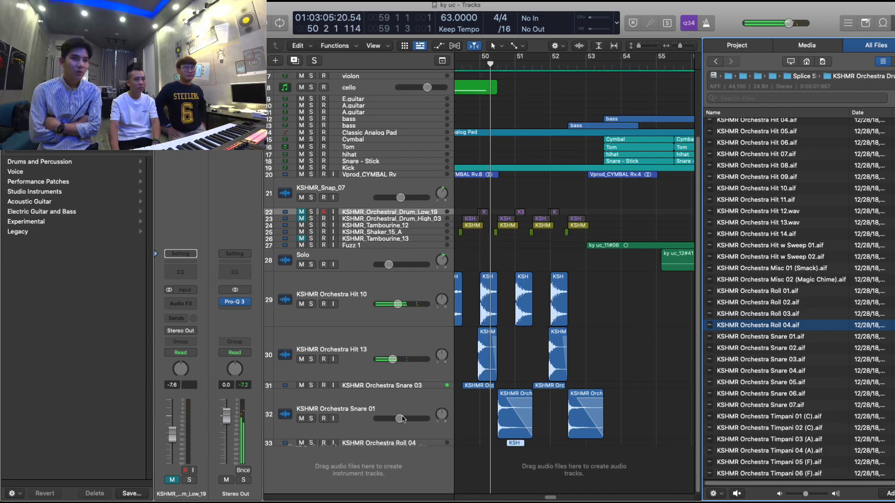
{"action": "left_click", "coordinate": [340, 446]}
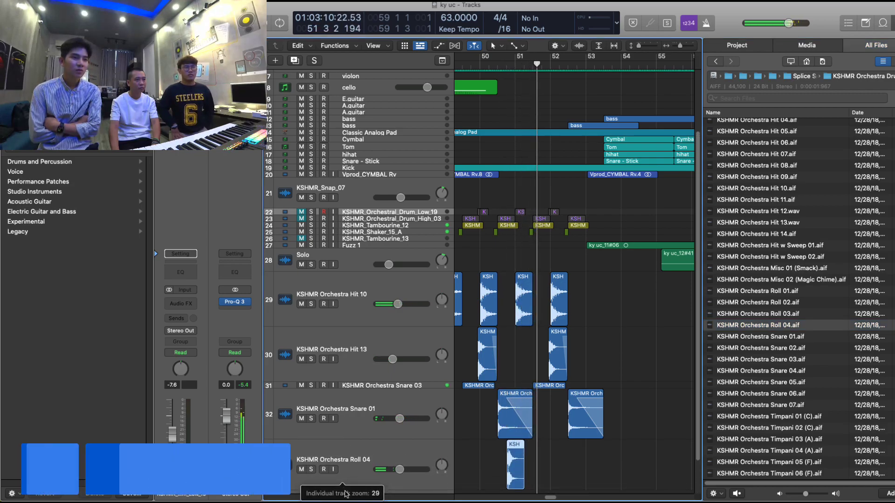
Step: Move the Roll 04 region later so it starts midway through beat 4 of bar 50, leading into bar 51
{"action": "left_click", "coordinate": [505, 63]}
{"action": "key", "text": "super+Right"}
{"action": "key", "text": "super+Right"}
{"action": "key", "text": "super+Right"}
{"action": "key", "text": "super+Right"}
{"action": "key", "text": "super+Right"}
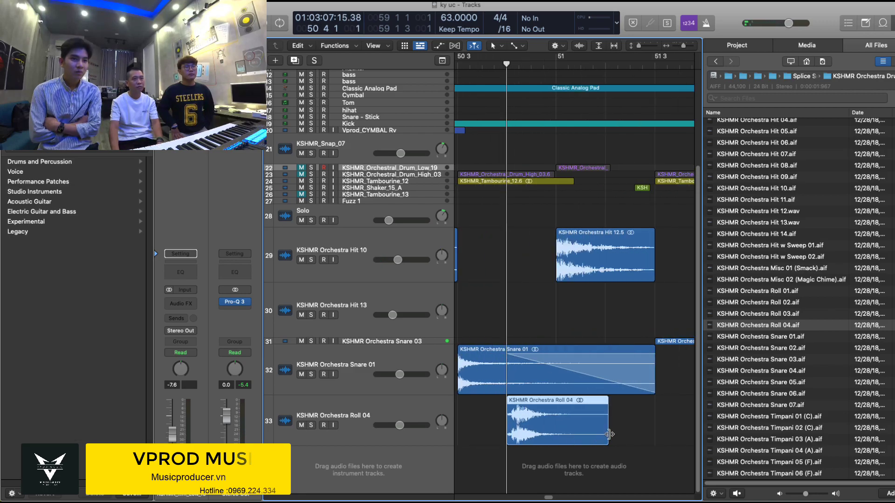
{"action": "left_click_drag", "start_coordinate": [573, 435], "coordinate": [599, 444]}
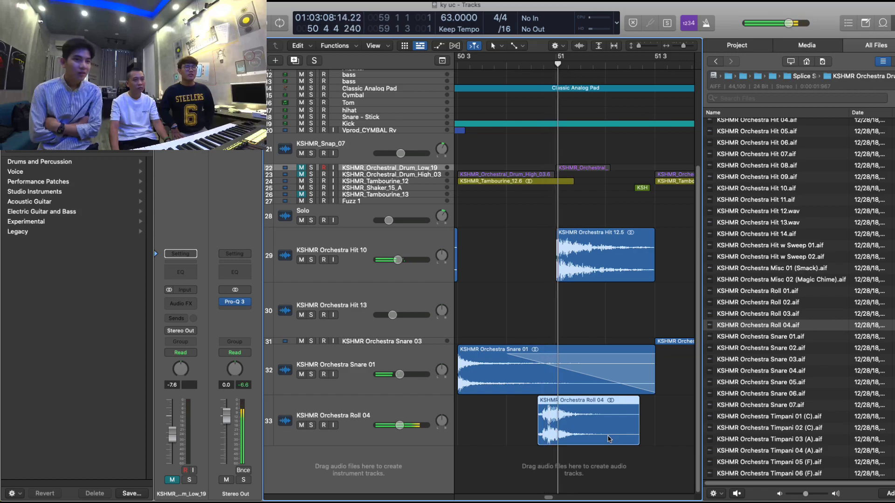
Step: Pan the Roll 04 track left to -34 and replay the roll leading into bar 51
{"action": "key", "text": "space"}
{"action": "left_click_drag", "start_coordinate": [446, 424], "coordinate": [442, 437]}
{"action": "key", "text": "space"}
{"action": "key", "text": "space"}
{"action": "key", "text": "space"}
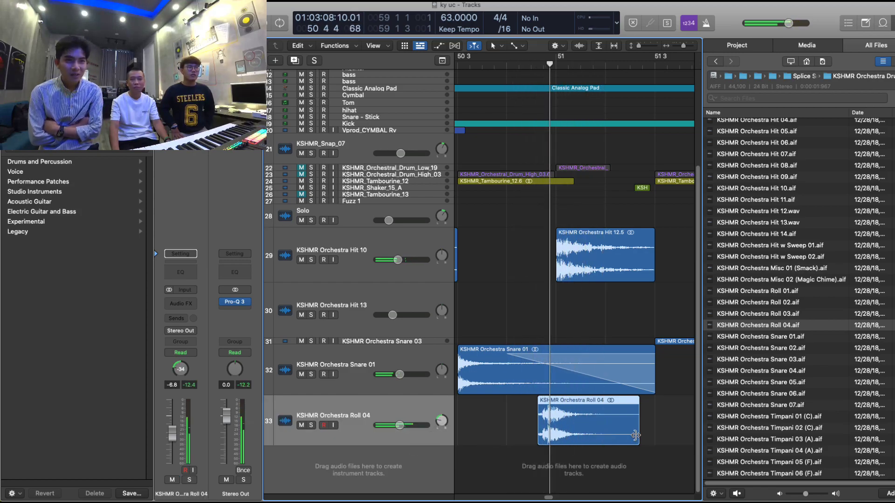
{"action": "key", "text": "space"}
{"action": "key", "text": "space"}
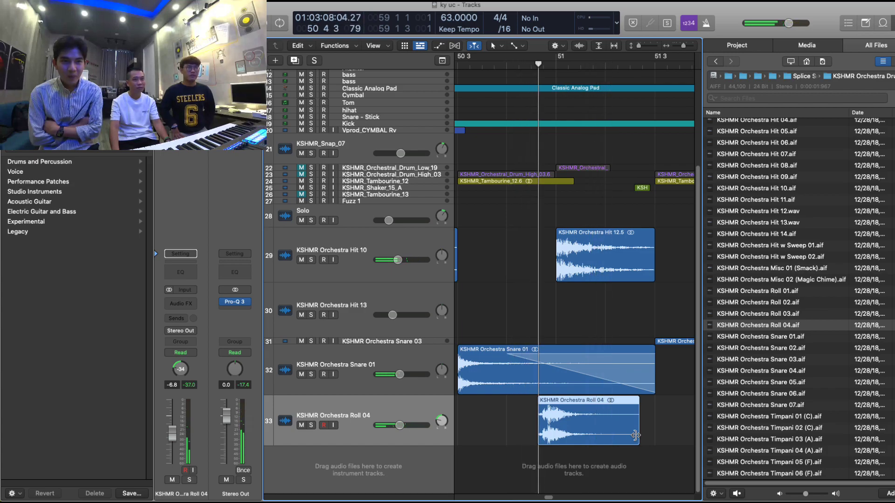
{"action": "left_click_drag", "start_coordinate": [639, 435], "coordinate": [667, 436]}
{"action": "key", "text": "space"}
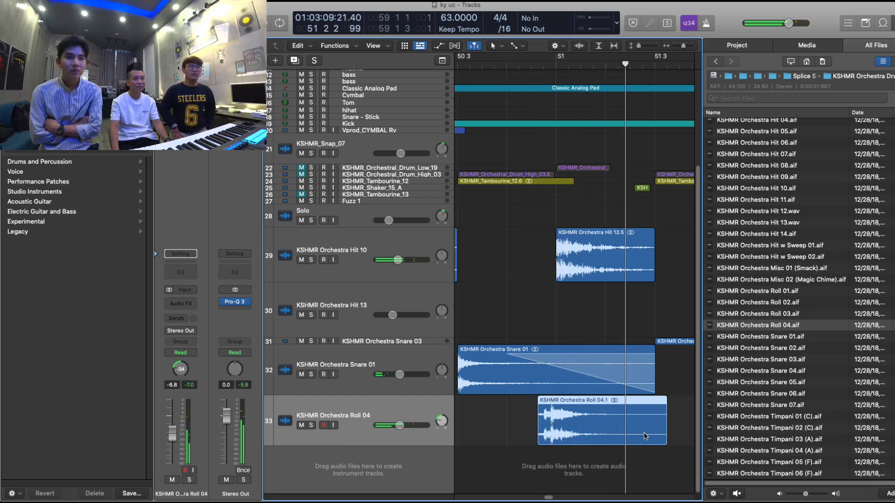
{"action": "key", "text": "super+z"}
Step: Lengthen the Roll 04 region slightly so it ends just before beat 3 of bar 51, and play it
{"action": "left_click_drag", "start_coordinate": [635, 435], "coordinate": [648, 436]}
{"action": "key", "text": "space"}
{"action": "key", "text": "space"}
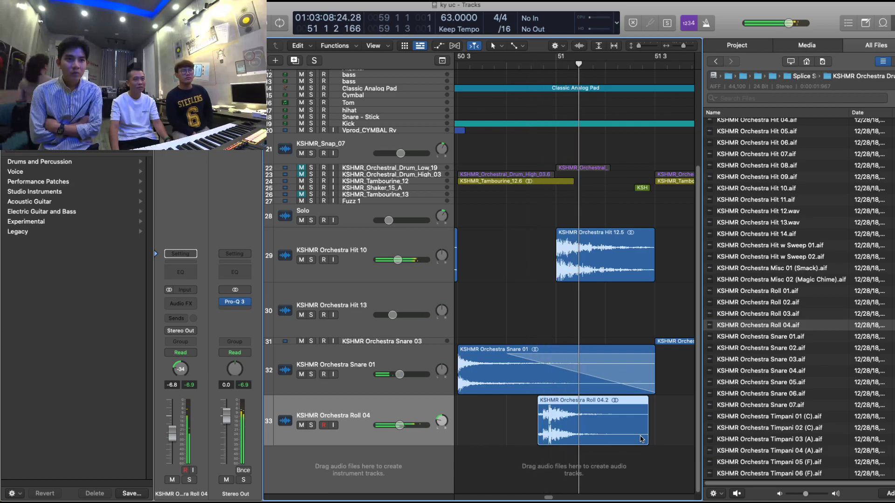
Step: Listen to the passage after the roll from bar 51 through bar 52
{"action": "key", "text": "super+Left"}
{"action": "key", "text": "super+Left"}
{"action": "key", "text": "super+Left"}
{"action": "key", "text": "super+Left"}
{"action": "key", "text": "super+Left"}
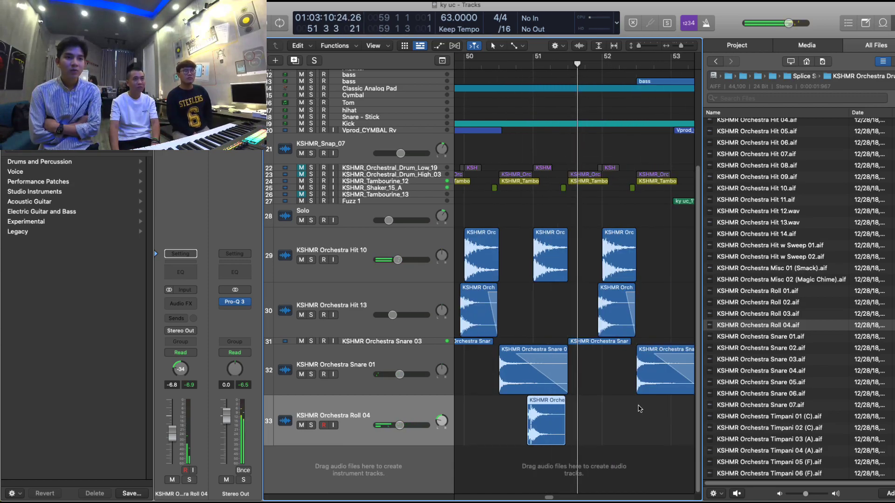
{"action": "key", "text": "super+Right"}
{"action": "key", "text": "super+Right"}
{"action": "key", "text": "super+Right"}
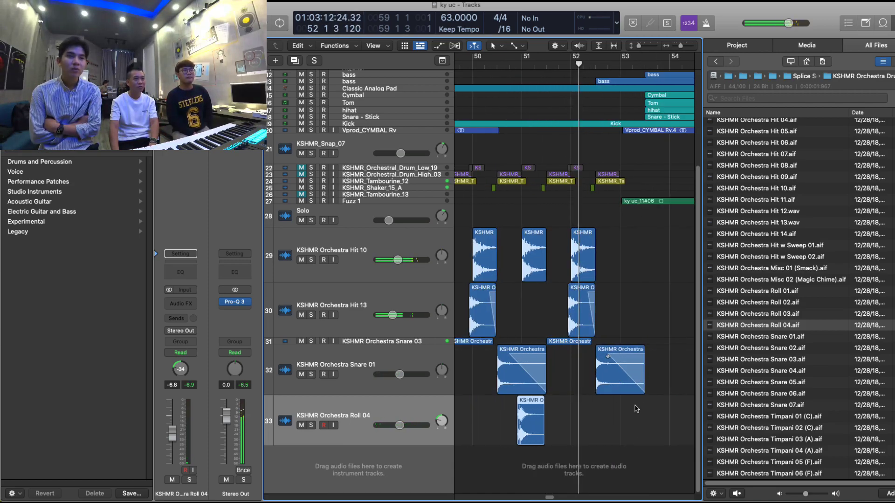
{"action": "scroll", "coordinate": [662, 378], "scroll_direction": "down", "scroll_amount": 4}
{"action": "scroll", "coordinate": [681, 376], "scroll_direction": "down", "scroll_amount": 2}
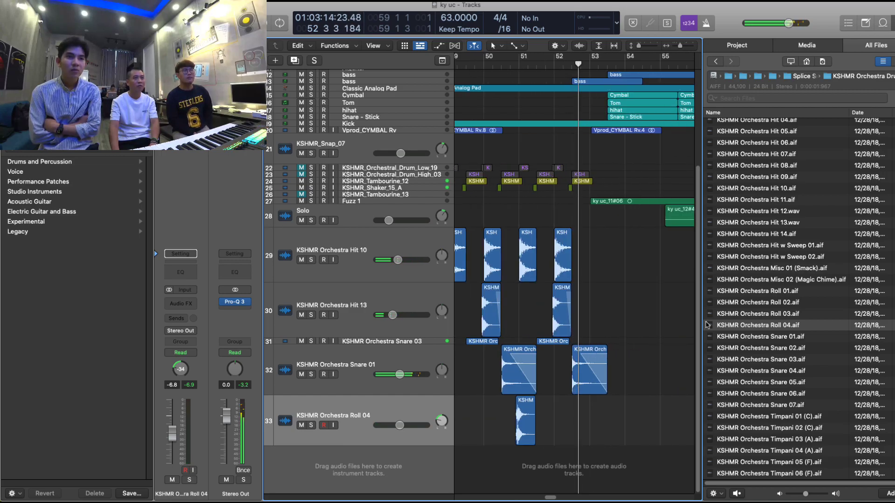
Step: Audition the Snare 01, Roll 01, Roll 02, Hit 14, Hit w Sweep and Misc samples
{"action": "left_click", "coordinate": [763, 337]}
{"action": "left_click", "coordinate": [774, 303]}
{"action": "left_click", "coordinate": [779, 289]}
{"action": "left_click", "coordinate": [781, 303]}
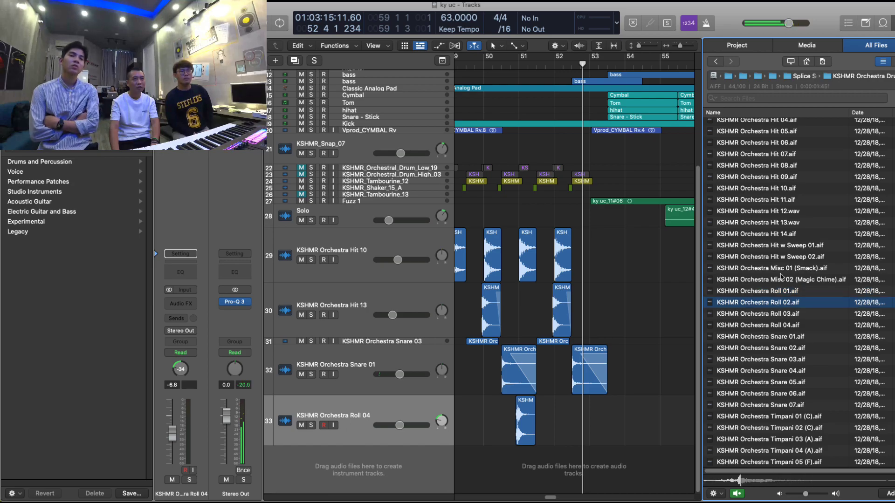
{"action": "left_click", "coordinate": [785, 234]}
{"action": "left_click", "coordinate": [786, 246]}
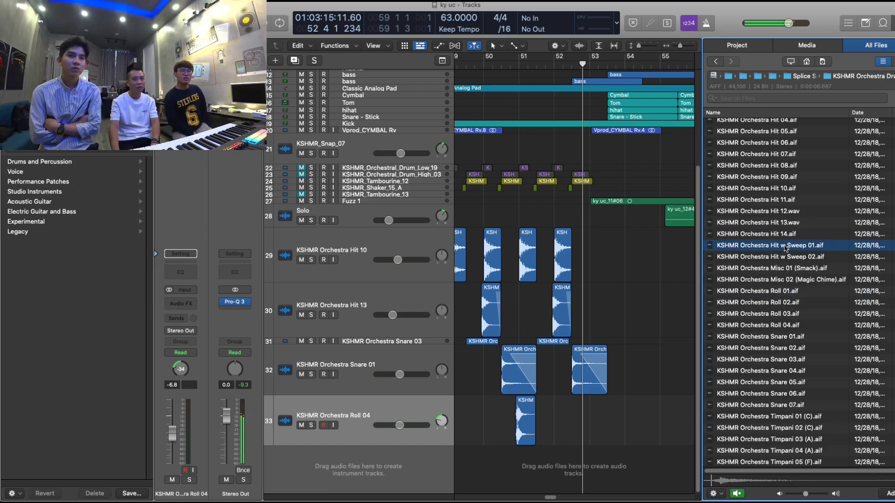
{"action": "left_click", "coordinate": [783, 258]}
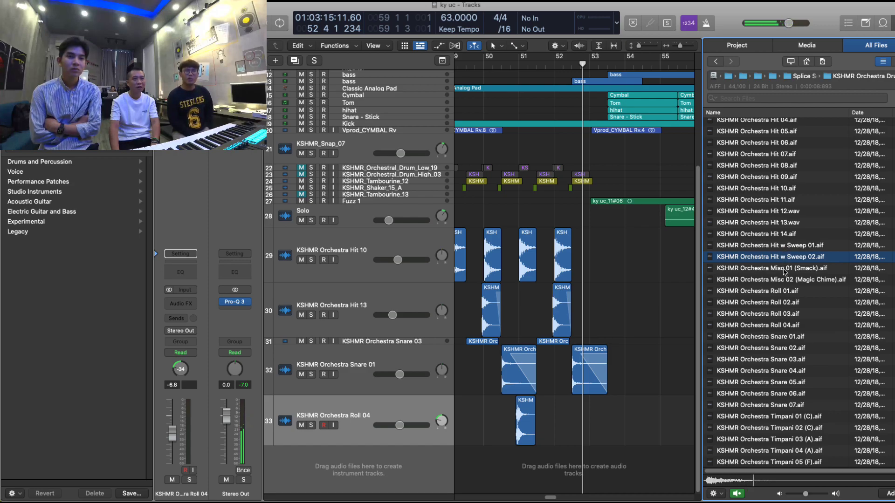
{"action": "left_click", "coordinate": [785, 270]}
{"action": "left_click", "coordinate": [787, 280]}
Step: Compare Hit w Sweep 01 and Hit w Sweep 02 with the Timpani 01 (C) and Timpani 02 (C) samples
{"action": "left_click", "coordinate": [789, 248]}
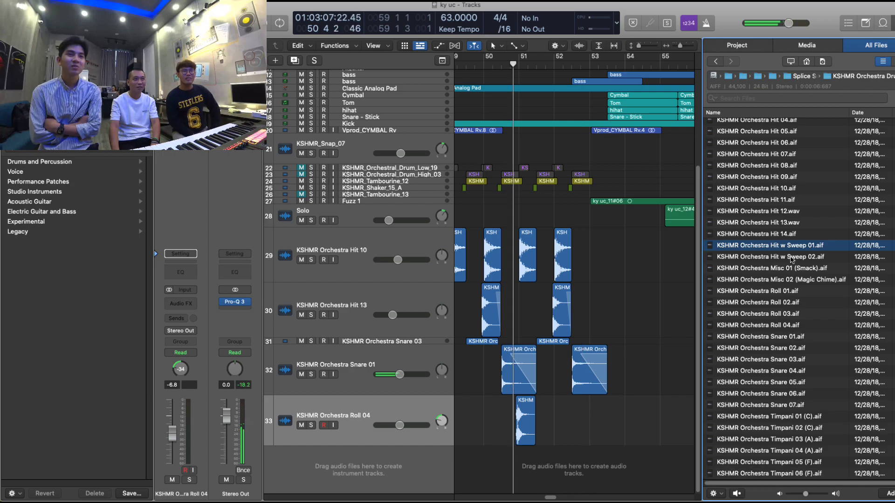
{"action": "left_click", "coordinate": [791, 257]}
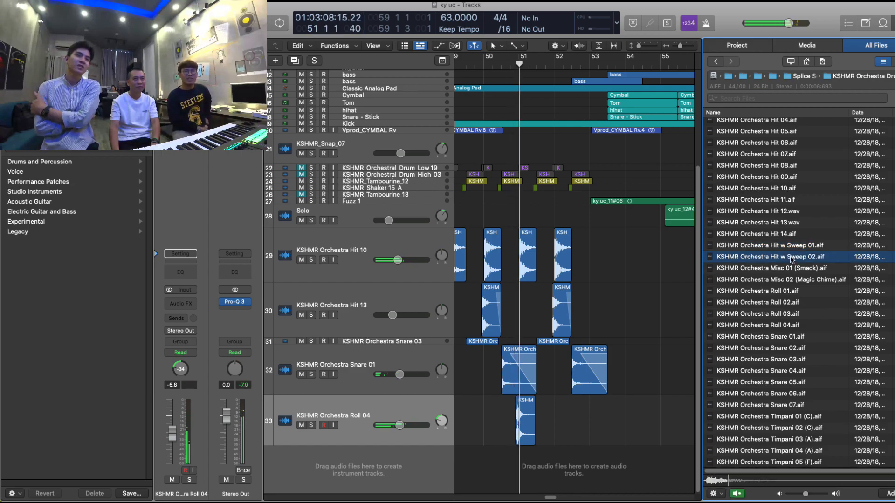
{"action": "left_click", "coordinate": [776, 406]}
{"action": "left_click", "coordinate": [778, 416]}
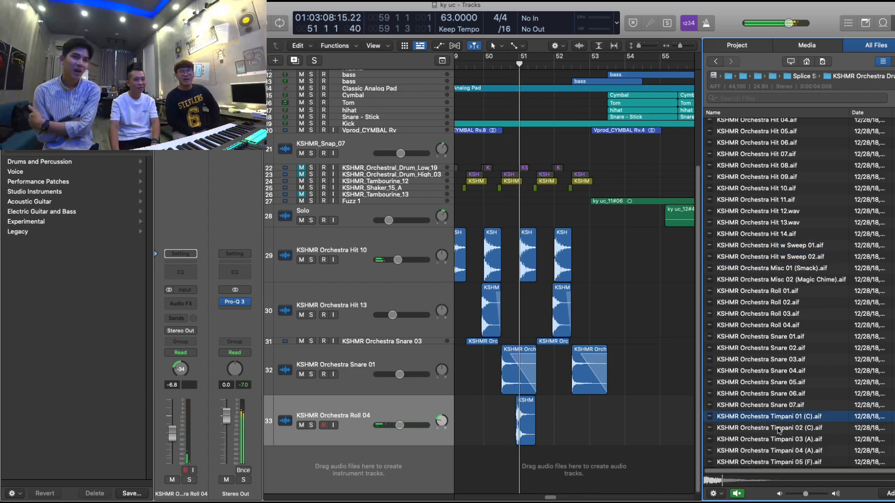
{"action": "left_click", "coordinate": [780, 429]}
{"action": "left_click", "coordinate": [774, 245]}
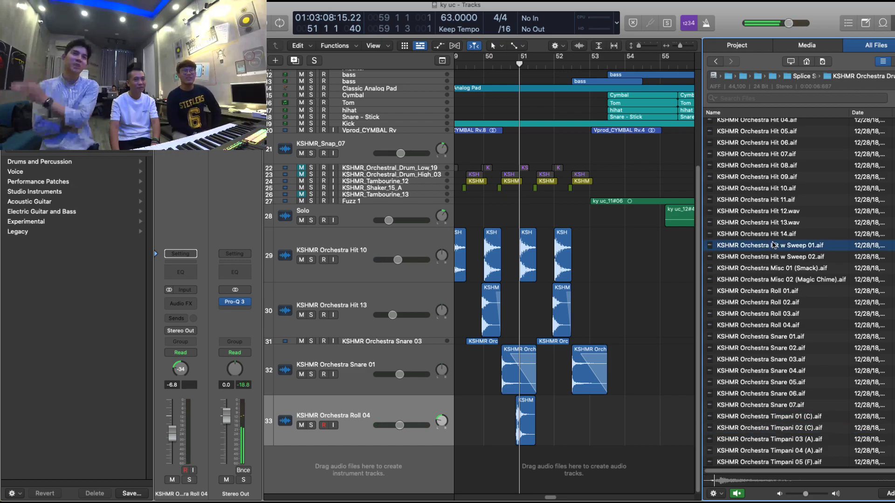
{"action": "left_click", "coordinate": [772, 261]}
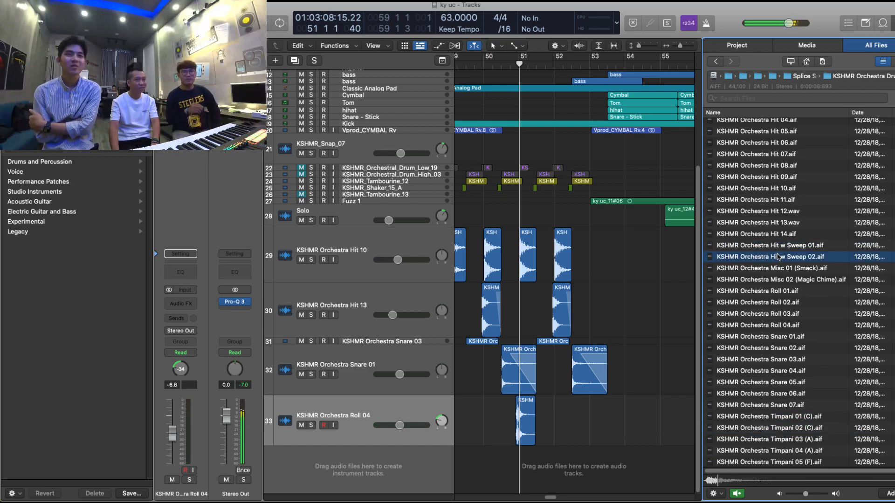
{"action": "left_click", "coordinate": [778, 246]}
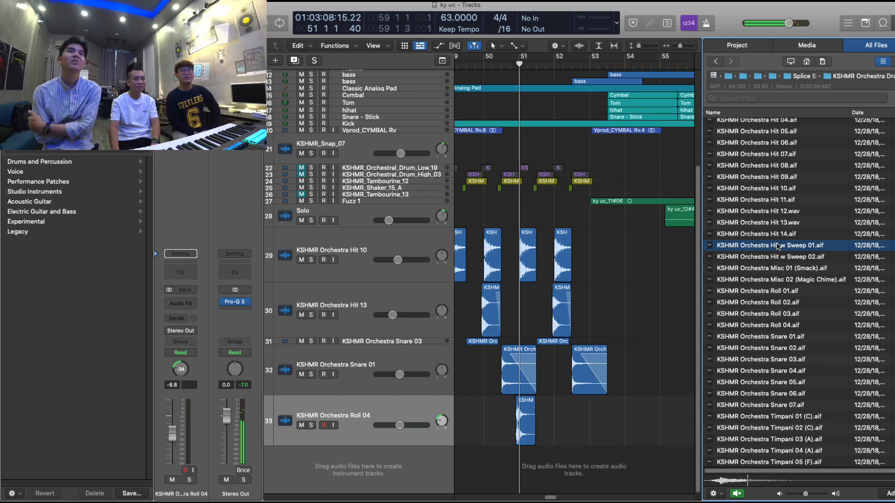
Step: Place KSHMR Orchestra Hit w Sweep 01 on a new track at bar 49 and enlarge that track
{"action": "key", "text": "space"}
{"action": "left_click", "coordinate": [639, 399]}
{"action": "key", "text": "super+Left"}
{"action": "scroll", "coordinate": [651, 390], "scroll_direction": "down", "scroll_amount": 1}
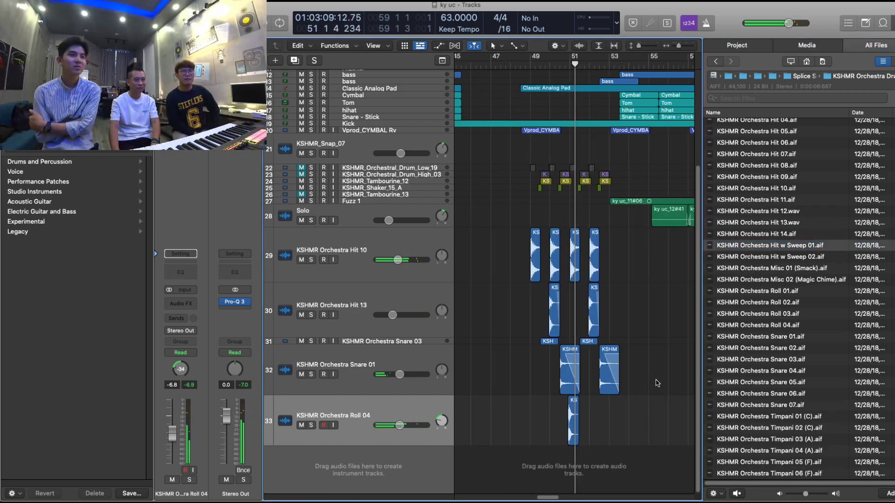
{"action": "left_click_drag", "start_coordinate": [769, 245], "coordinate": [533, 467]}
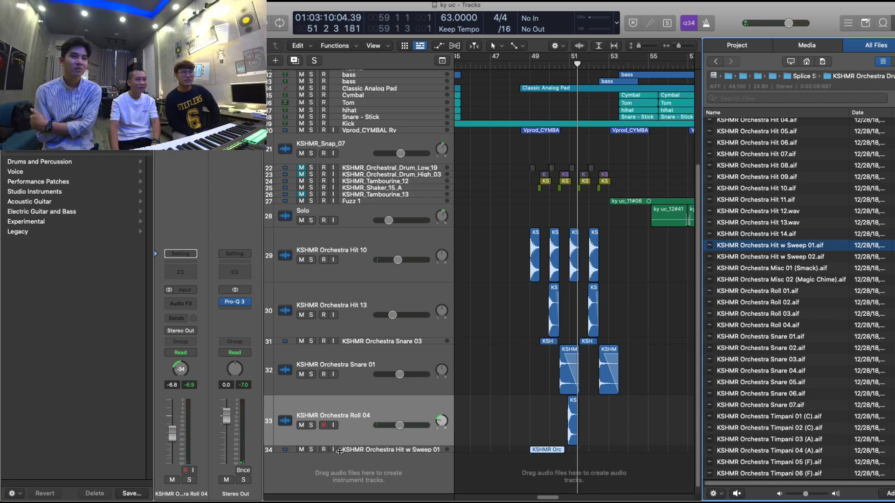
{"action": "left_click_drag", "start_coordinate": [340, 451], "coordinate": [339, 486]}
Step: Move the Hit w Sweep 01 region slightly earlier so it starts just before bar 49
{"action": "left_click", "coordinate": [510, 64]}
{"action": "key", "text": "super+Right"}
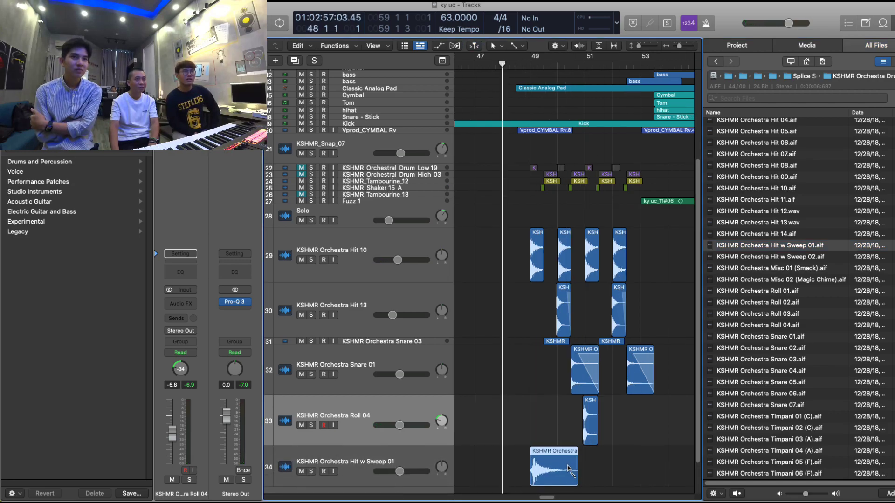
{"action": "scroll", "coordinate": [567, 468], "scroll_direction": "up", "scroll_amount": 2}
{"action": "left_click_drag", "start_coordinate": [583, 473], "coordinate": [561, 475]}
Step: Play the passage from bar 48 to hear the sweep hit together with the Hit 10 region at bar 49
{"action": "key", "text": "space"}
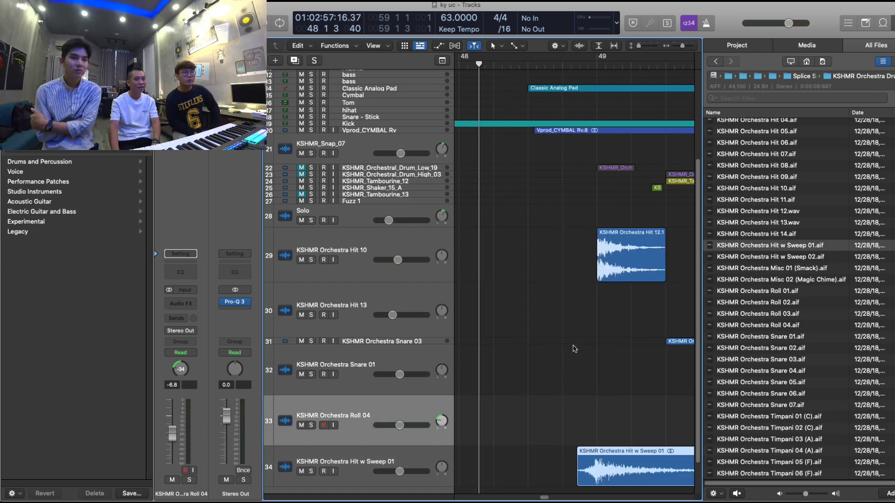
{"action": "left_click", "coordinate": [647, 267]}
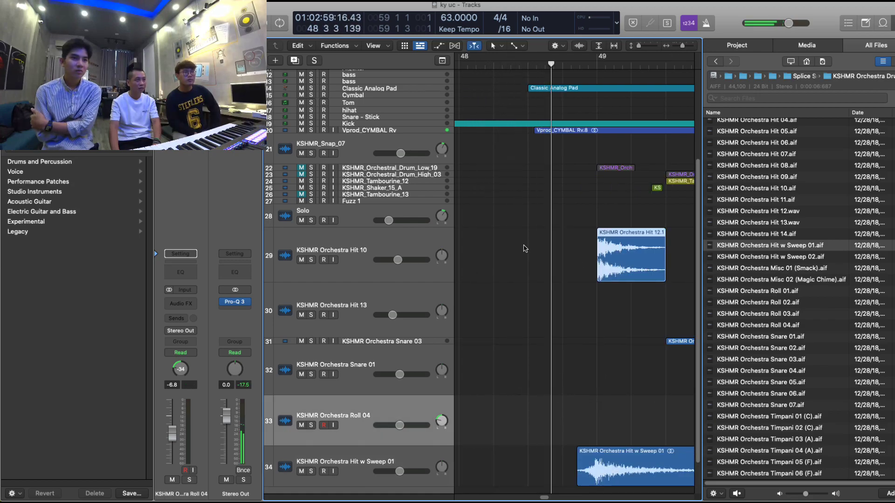
{"action": "scroll", "coordinate": [627, 307], "scroll_direction": "down", "scroll_amount": 3}
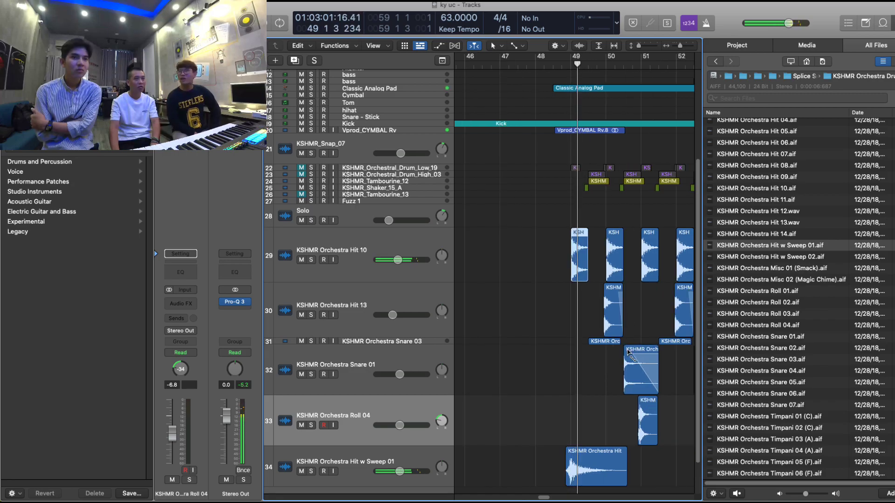
{"action": "scroll", "coordinate": [662, 294], "scroll_direction": "up", "scroll_amount": 3}
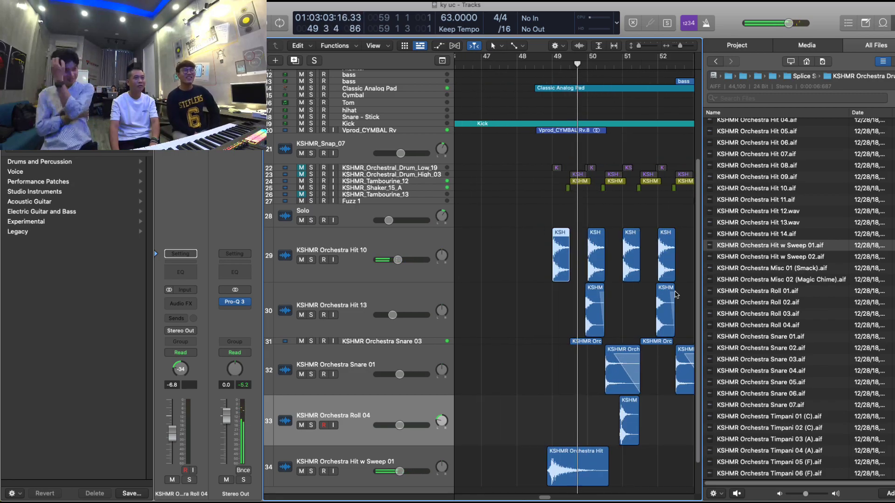
{"action": "scroll", "coordinate": [680, 298], "scroll_direction": "up", "scroll_amount": 2}
{"action": "scroll", "coordinate": [670, 311], "scroll_direction": "down", "scroll_amount": 2}
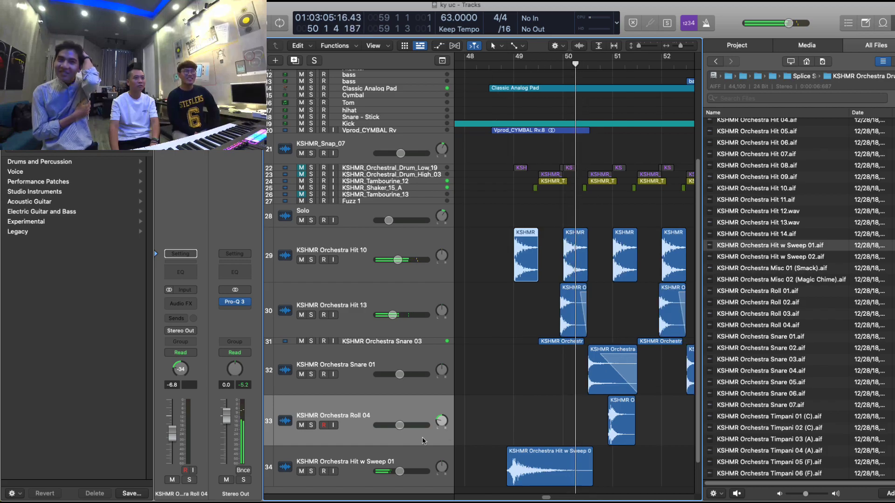
Step: Shrink the Snare 01 and Roll 04 tracks to minimum height
{"action": "left_click_drag", "start_coordinate": [421, 445], "coordinate": [425, 376]}
{"action": "scroll", "coordinate": [568, 378], "scroll_direction": "down", "scroll_amount": 3}
{"action": "scroll", "coordinate": [624, 387], "scroll_direction": "up", "scroll_amount": 3}
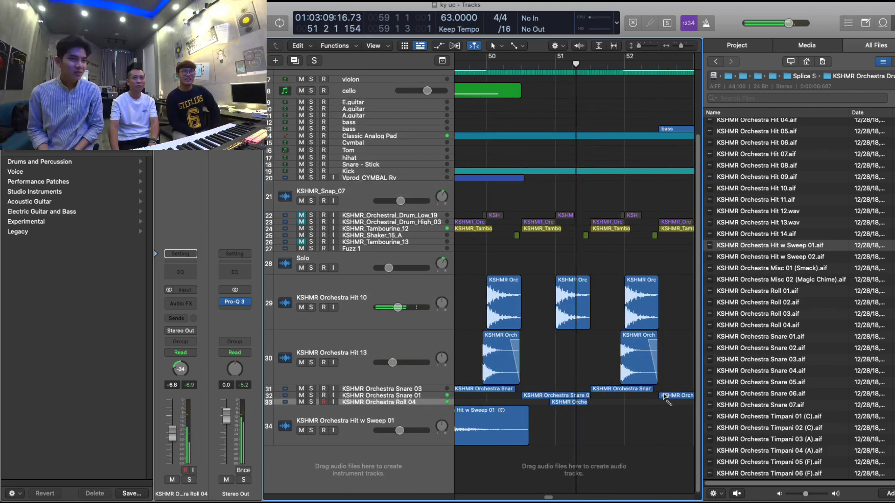
Step: Copy the Hit w Sweep 01 region to start just before beat 3 of bar 53 and play from bar 53
{"action": "scroll", "coordinate": [640, 421], "scroll_direction": "down", "scroll_amount": 1}
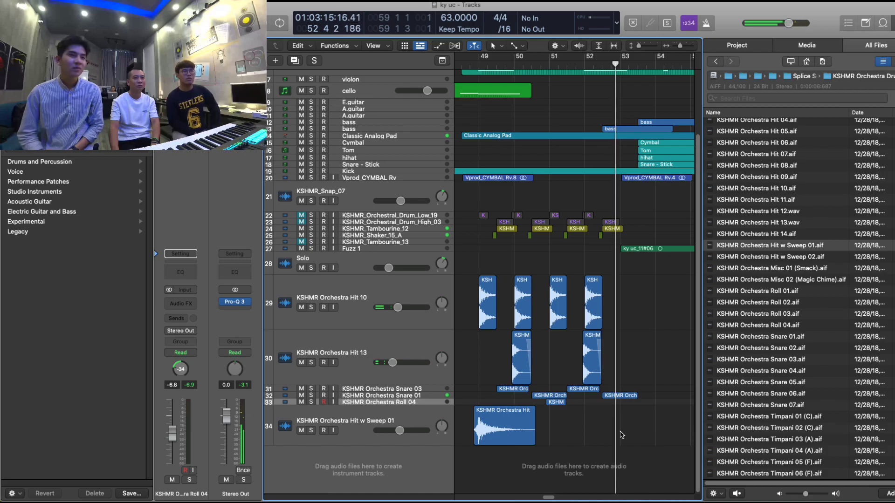
{"action": "left_click_drag", "start_coordinate": [507, 440], "coordinate": [666, 440]}
{"action": "left_click", "coordinate": [629, 63]}
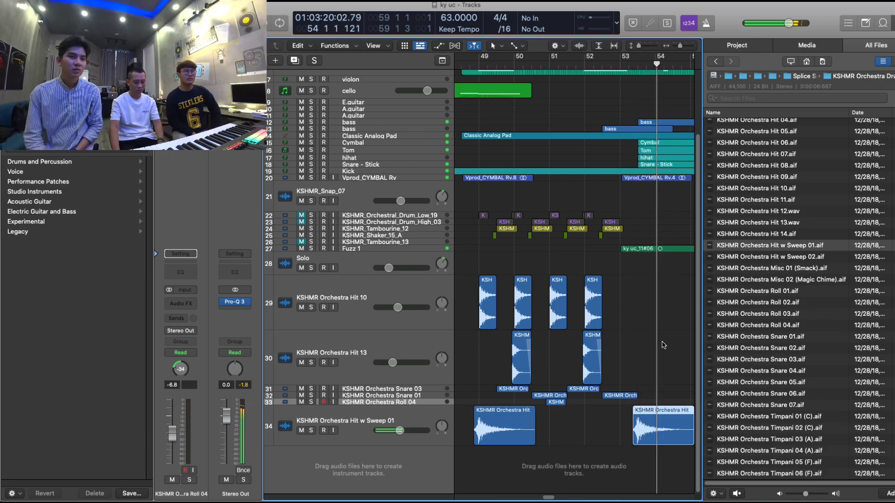
Step: Listen to the section following the copied sweep hit from bar 54 into bar 55
{"action": "key", "text": "super+Left"}
{"action": "key", "text": "super+Right"}
{"action": "key", "text": "super+Right"}
{"action": "key", "text": "super+Left"}
{"action": "key", "text": "super+Left"}
{"action": "key", "text": "super+Left"}
{"action": "scroll", "coordinate": [586, 365], "scroll_direction": "down", "scroll_amount": 1}
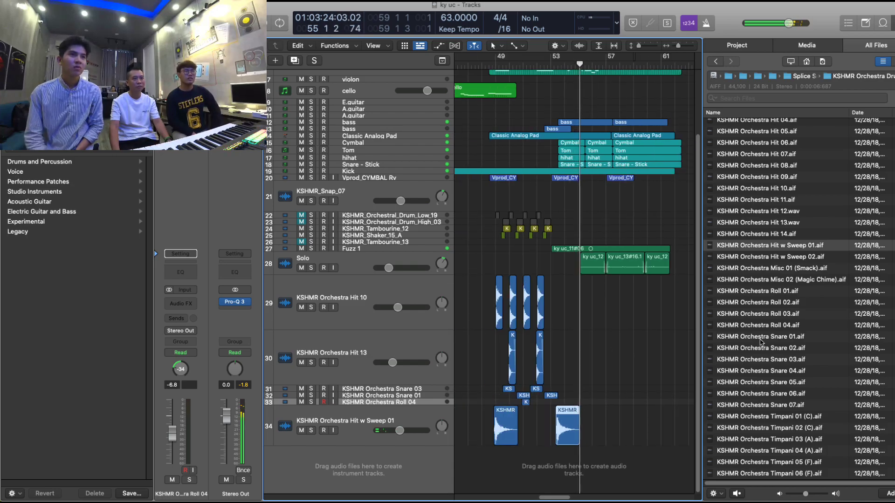
Step: Audition the KSHMR Orchestra Roll 03, 02 and 01 samples and the Snare 01, 02 and 03 samples
{"action": "left_click", "coordinate": [782, 319]}
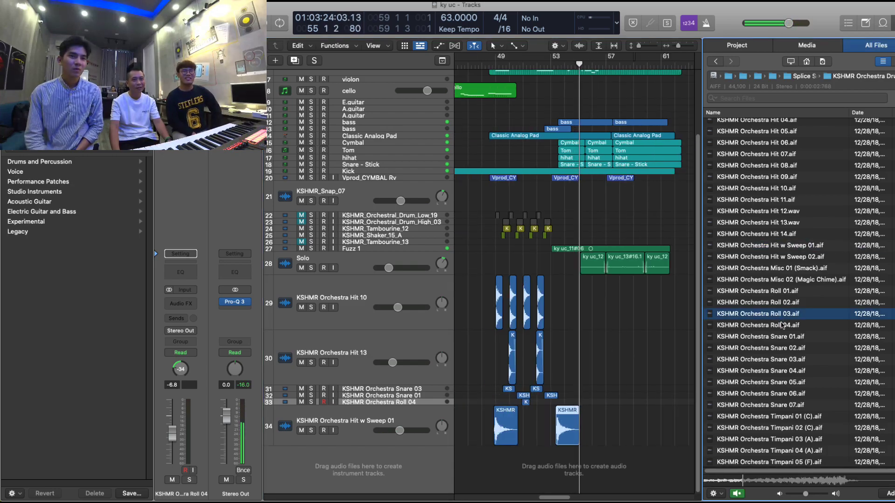
{"action": "left_click", "coordinate": [782, 301]}
{"action": "left_click", "coordinate": [783, 291]}
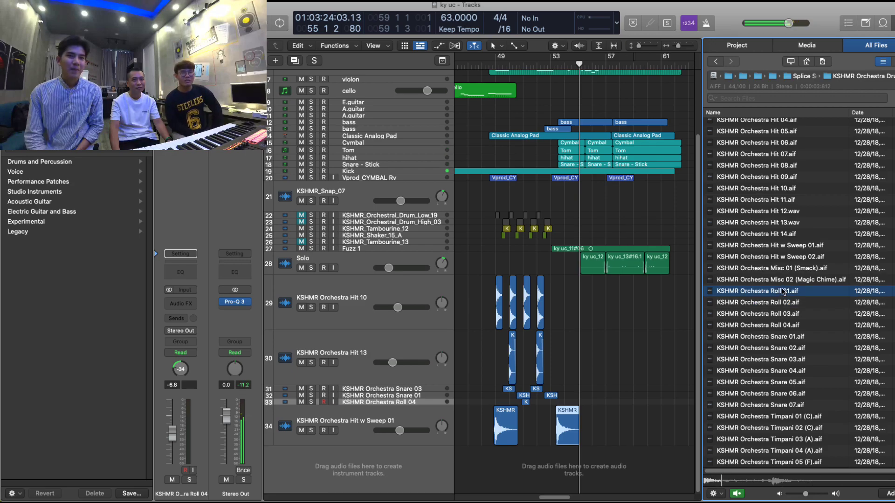
{"action": "left_click", "coordinate": [782, 337]}
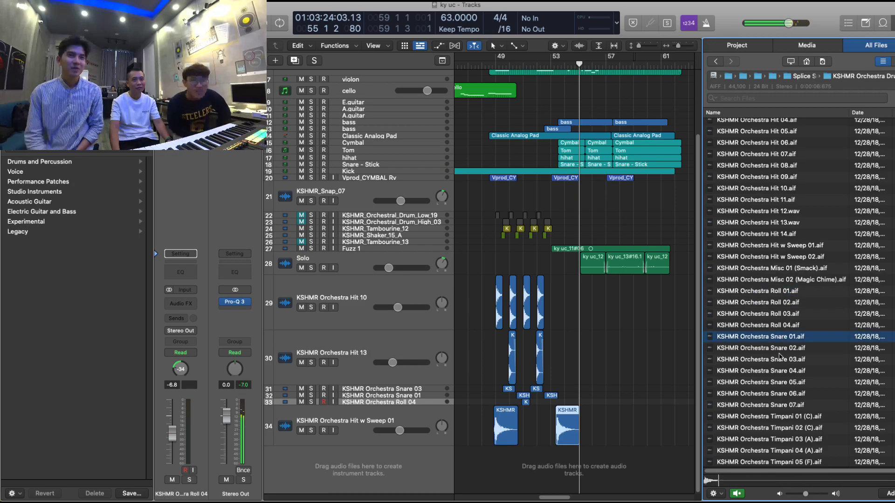
{"action": "left_click", "coordinate": [782, 350]}
{"action": "left_click", "coordinate": [782, 360]}
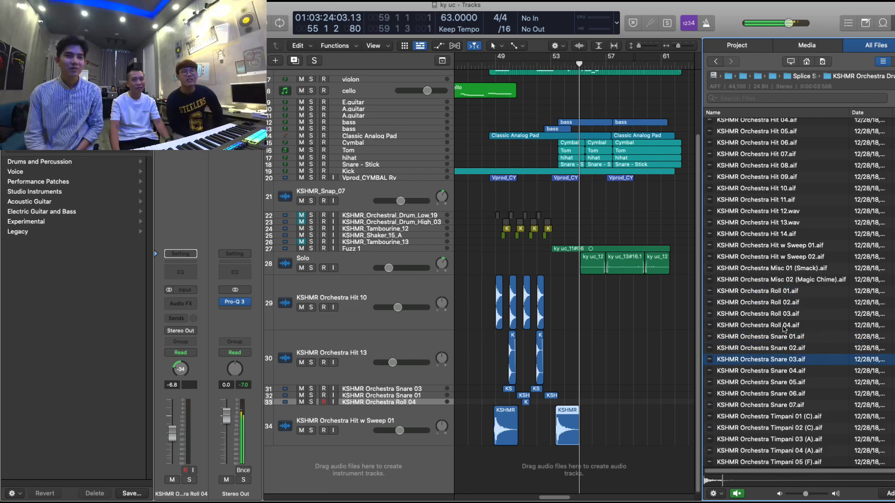
Step: Audition the Hit w Sweep 01 and Hit 13 samples, followed by Crash 02, Crash 01 and Crash 05
{"action": "left_click", "coordinate": [785, 245]}
{"action": "left_click", "coordinate": [785, 224]}
{"action": "scroll", "coordinate": [786, 220], "scroll_direction": "up", "scroll_amount": 5}
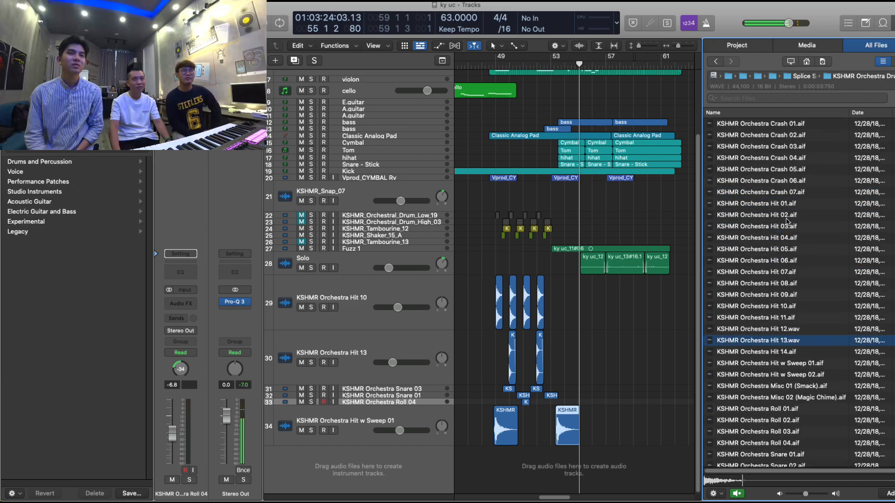
{"action": "left_click", "coordinate": [782, 137]}
{"action": "left_click", "coordinate": [779, 126]}
{"action": "left_click", "coordinate": [774, 166]}
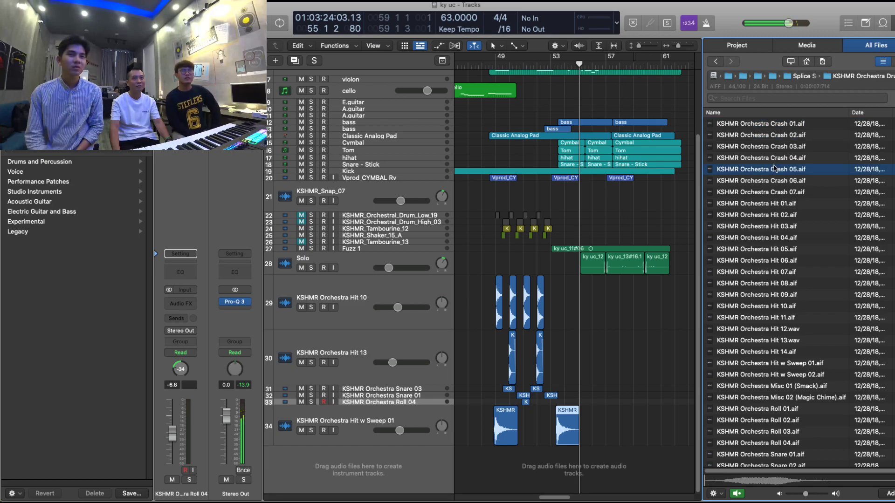
Step: Add the Crash 05 sample on a new track in bar 53, enlarge the track and set its volume to -22.5 dB
{"action": "left_click_drag", "start_coordinate": [804, 494], "coordinate": [799, 494]}
{"action": "left_click_drag", "start_coordinate": [771, 170], "coordinate": [562, 470]}
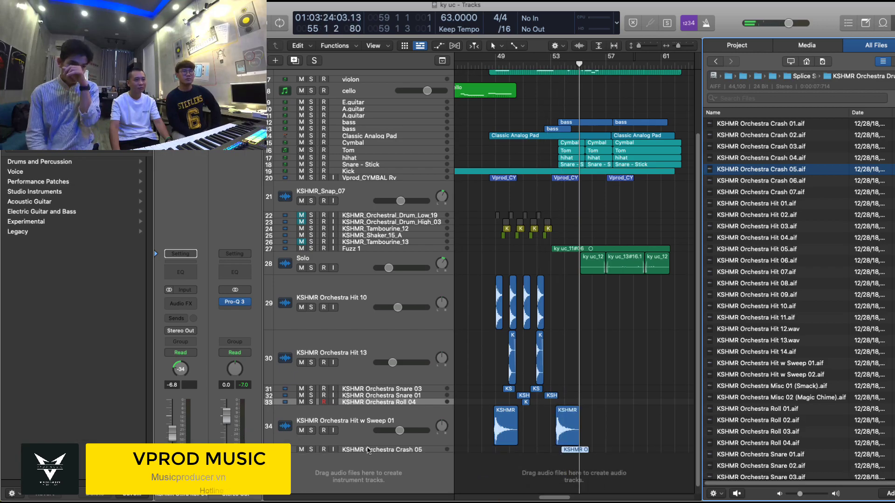
{"action": "left_click_drag", "start_coordinate": [339, 452], "coordinate": [339, 492]}
{"action": "scroll", "coordinate": [592, 426], "scroll_direction": "down", "scroll_amount": 5}
{"action": "left_click_drag", "start_coordinate": [395, 427], "coordinate": [389, 427]}
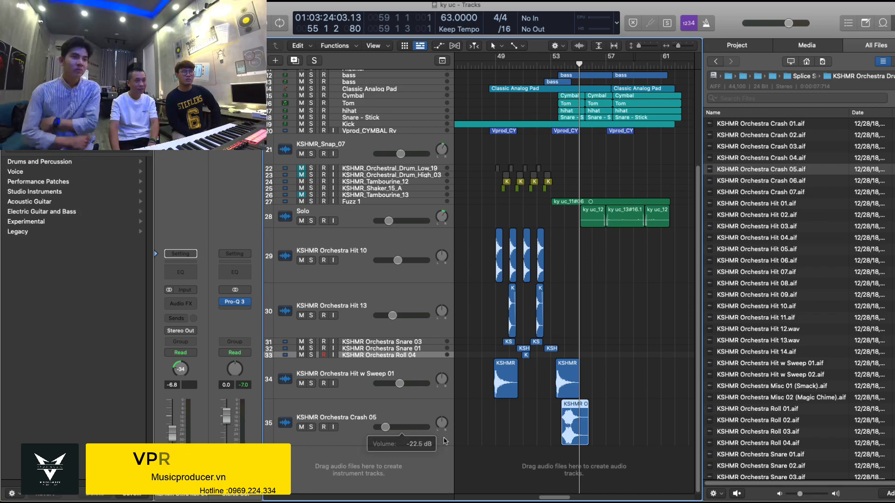
Step: Move the Crash 05 region earlier so it starts just before bar 53
{"action": "key", "text": "super+Right"}
{"action": "key", "text": "super+Right"}
{"action": "key", "text": "super+Right"}
{"action": "key", "text": "super+Right"}
{"action": "key", "text": "super+Left"}
{"action": "key", "text": "comma"}
{"action": "key", "text": "comma"}
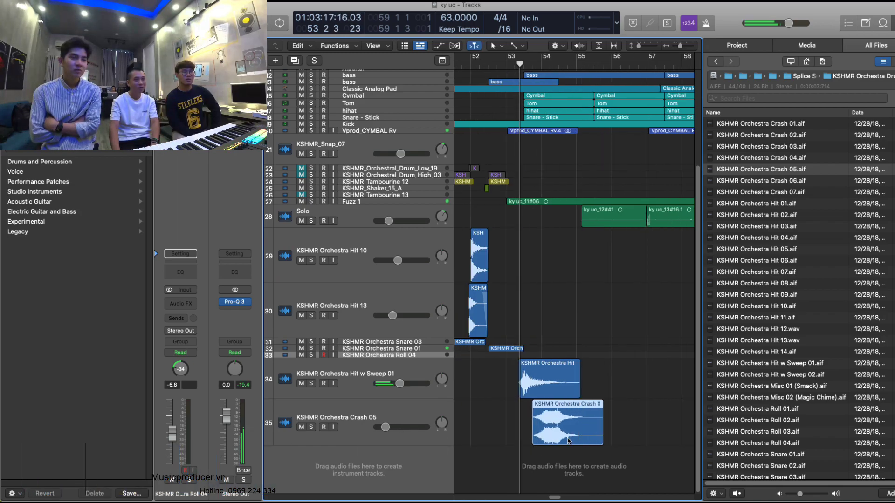
{"action": "scroll", "coordinate": [554, 447], "scroll_direction": "up", "scroll_amount": 2}
{"action": "left_click_drag", "start_coordinate": [608, 443], "coordinate": [568, 432]}
Step: Play from before bar 53 and raise the Crash 05 track's volume to -19.5 dB
{"action": "left_click", "coordinate": [536, 64]}
{"action": "key", "text": "space"}
{"action": "left_click_drag", "start_coordinate": [385, 427], "coordinate": [387, 427]}
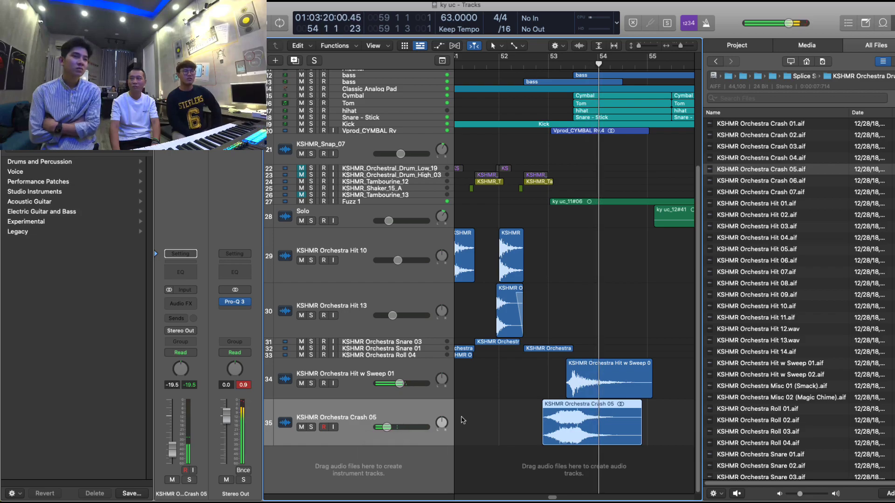
Step: Replay the passage around bar 53 and listen to the crash together with the sweep hit into bar 55
{"action": "key", "text": "space"}
{"action": "key", "text": "space"}
{"action": "key", "text": "super+Right"}
{"action": "key", "text": "super+Right"}
{"action": "key", "text": "super+Right"}
{"action": "key", "text": "super+Right"}
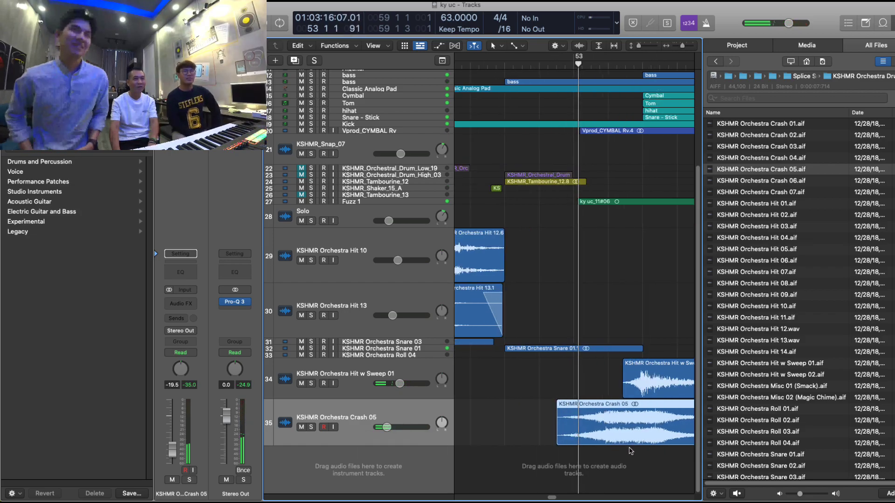
{"action": "key", "text": "super+Left"}
{"action": "key", "text": "super+Left"}
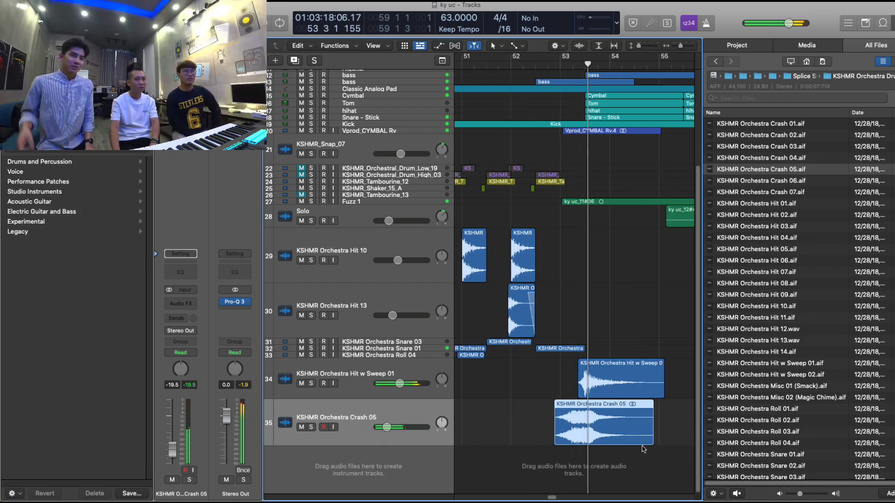
{"action": "key", "text": "super+Left"}
{"action": "key", "text": "super+Left"}
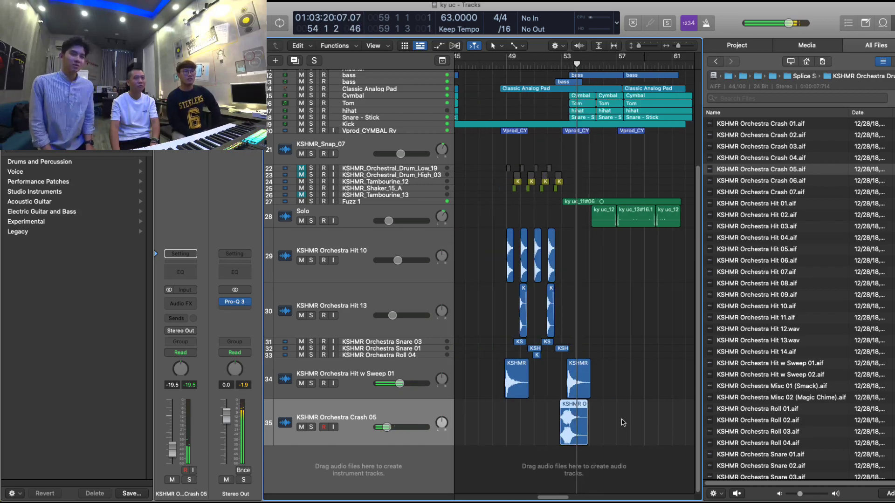
{"action": "key", "text": "super+Right"}
{"action": "key", "text": "super+Right"}
{"action": "key", "text": "super+Right"}
{"action": "key", "text": "super+Right"}
{"action": "key", "text": "super+Right"}
{"action": "key", "text": "super+Left"}
{"action": "key", "text": "super+Left"}
{"action": "key", "text": "super+Left"}
{"action": "key", "text": "super+Left"}
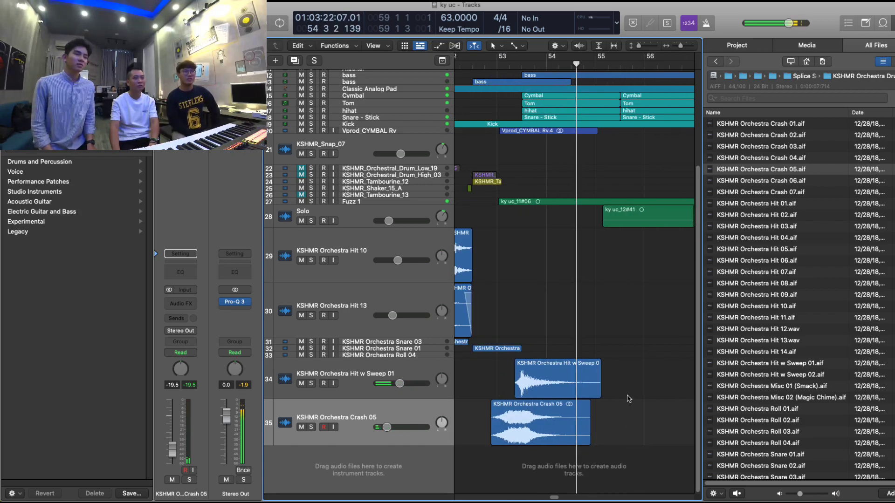
{"action": "key", "text": "super+Left"}
{"action": "key", "text": "super+Right"}
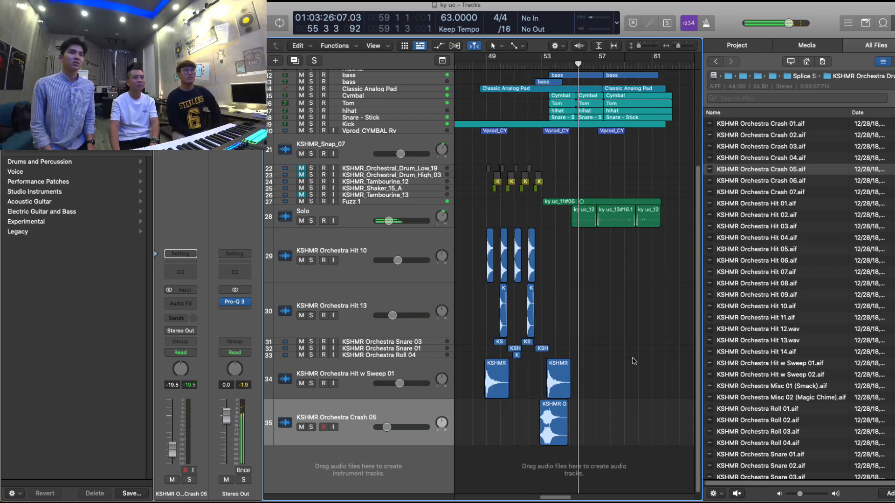
Step: Play the percussion passage from around bar 49, restarting just before it
{"action": "key", "text": "super+Left"}
{"action": "left_click", "coordinate": [509, 67]}
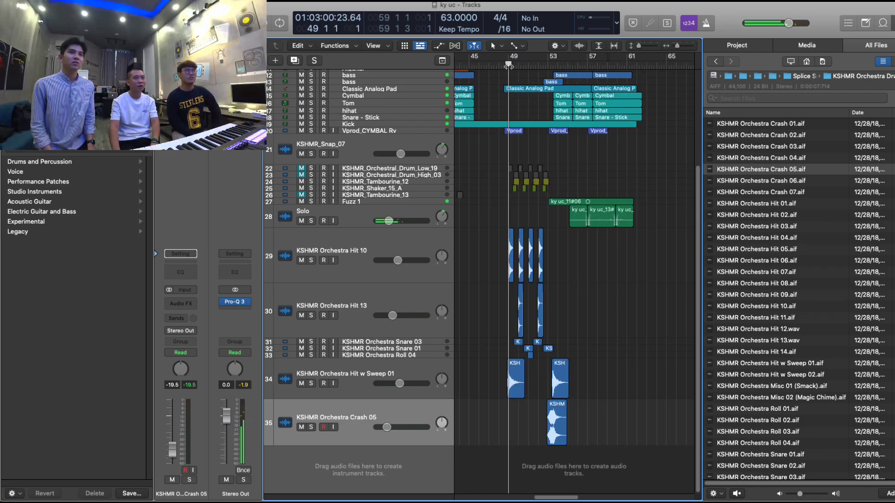
{"action": "left_click_drag", "start_coordinate": [501, 65], "coordinate": [497, 65]}
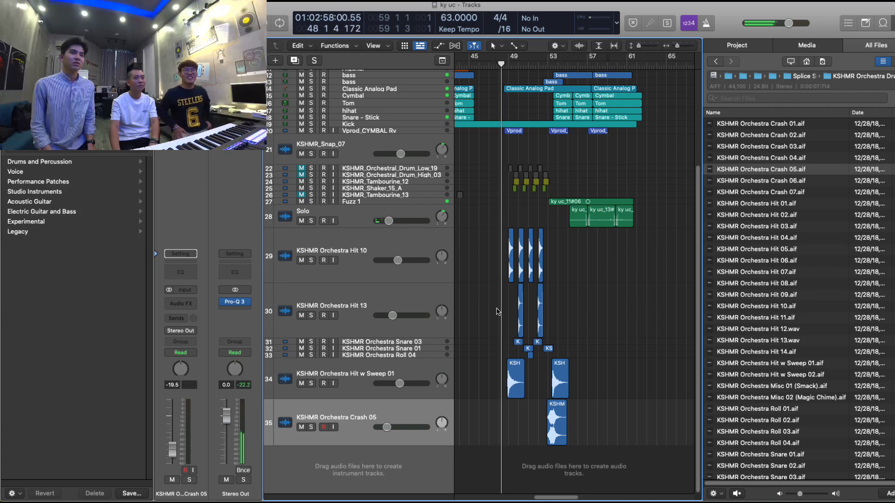
Step: Shrink the Hit 10, Hit 13 and Crash 05 tracks to minimum height and hide the file browser
{"action": "left_click_drag", "start_coordinate": [433, 280], "coordinate": [433, 281]}
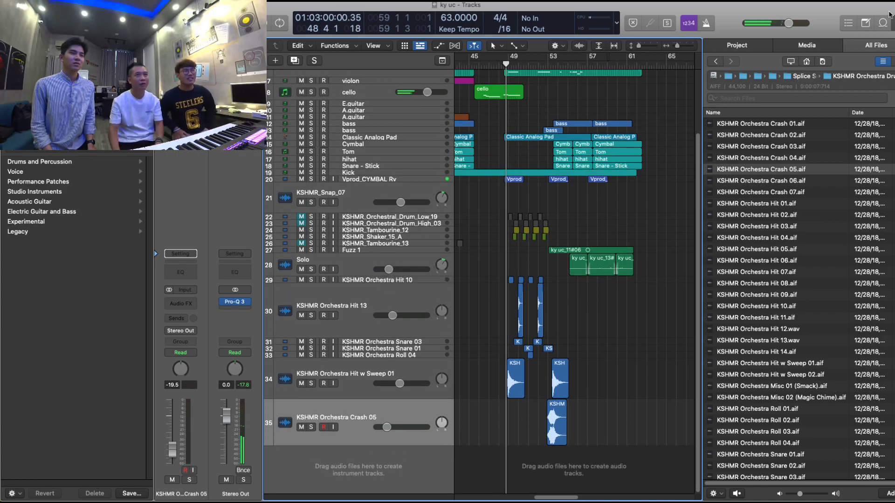
{"action": "key", "text": "f"}
{"action": "left_click_drag", "start_coordinate": [419, 334], "coordinate": [419, 305]}
{"action": "left_click_drag", "start_coordinate": [423, 445], "coordinate": [424, 422]}
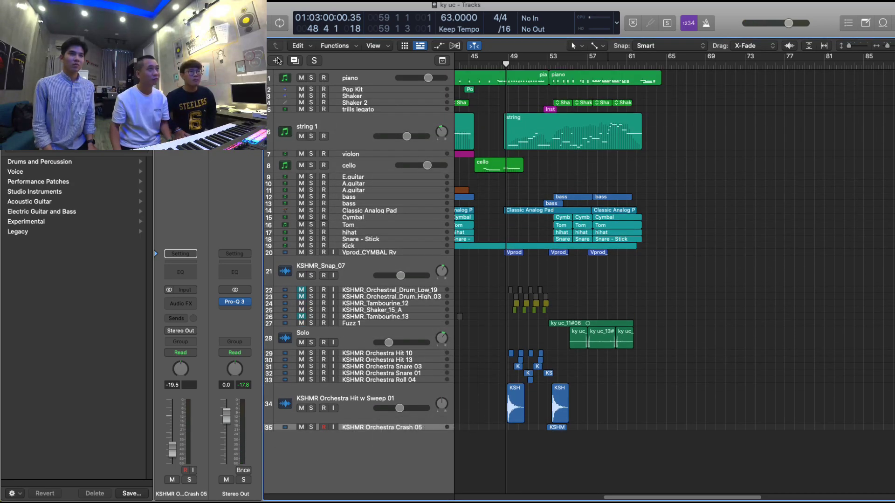
Step: Create a new software instrument track and name it Marcato
{"action": "left_click", "coordinate": [276, 61]}
{"action": "left_click", "coordinate": [601, 156]}
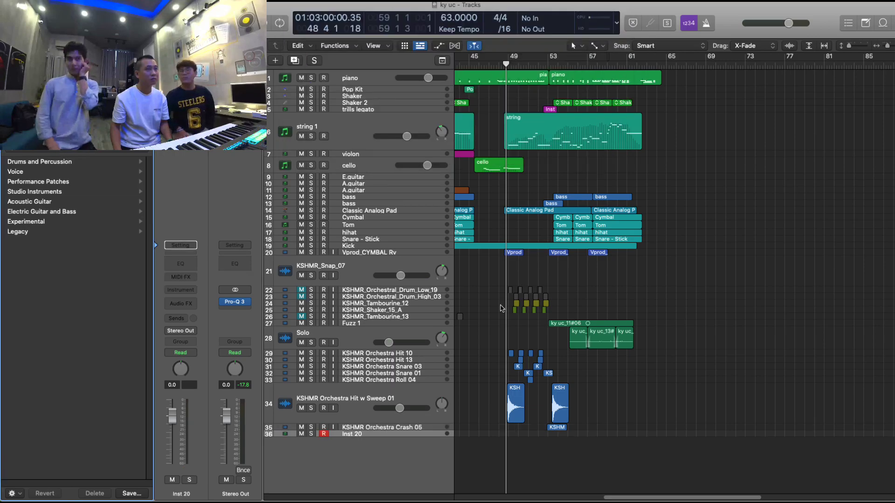
{"action": "double_click", "coordinate": [356, 435]}
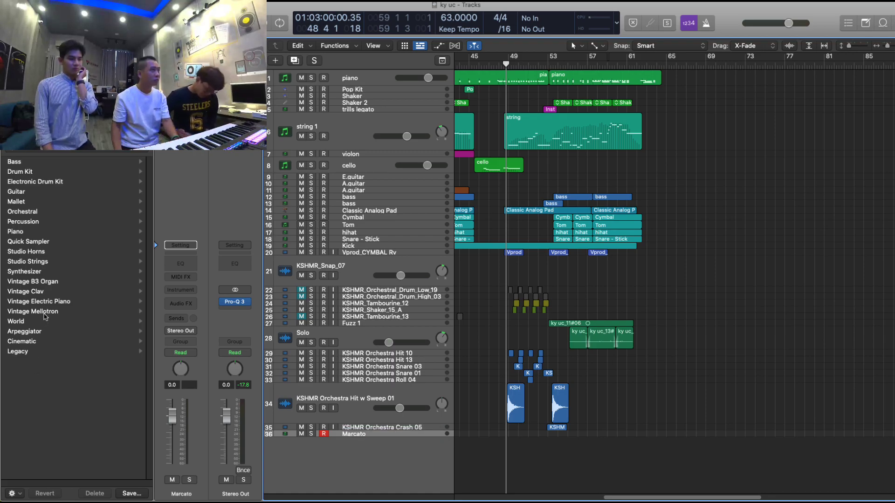
{"action": "left_click", "coordinate": [35, 212]}
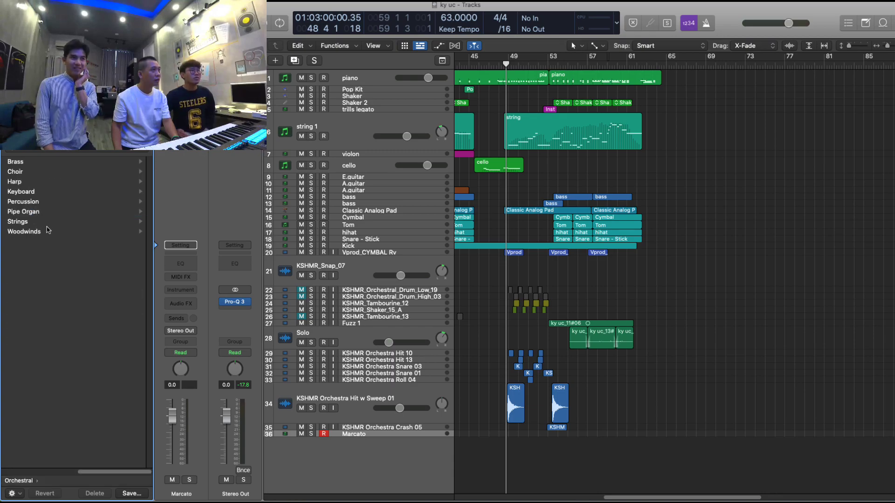
{"action": "left_click", "coordinate": [48, 225]}
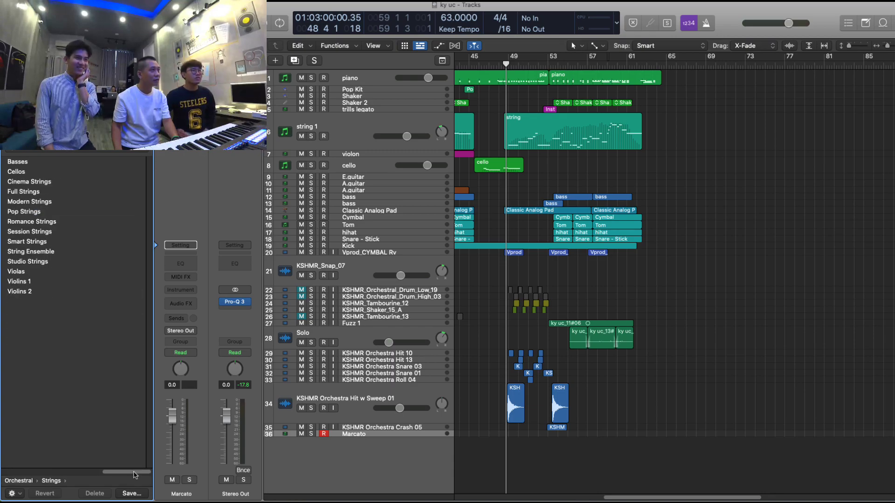
{"action": "left_click_drag", "start_coordinate": [135, 472], "coordinate": [2, 473]}
Step: Load the Violin Section 1 Staccato patch from the Legacy Logic orchestral strings on the Marcato track
{"action": "left_click", "coordinate": [35, 352]}
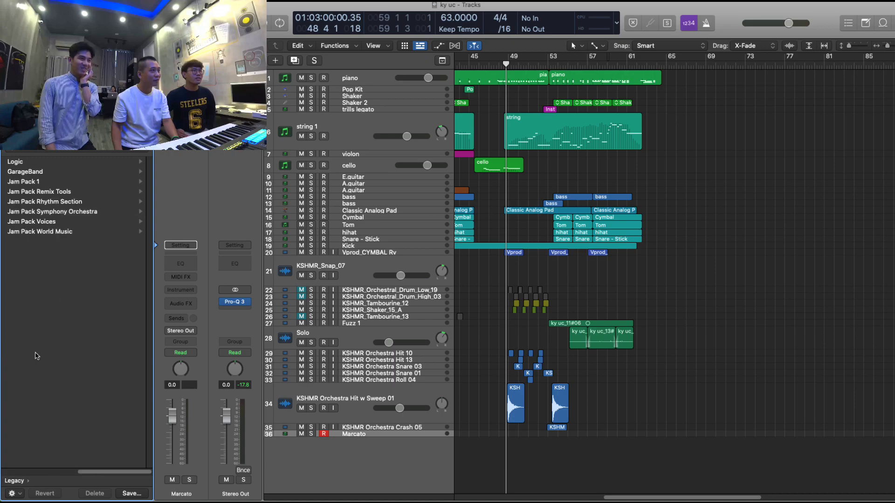
{"action": "left_click", "coordinate": [59, 163]}
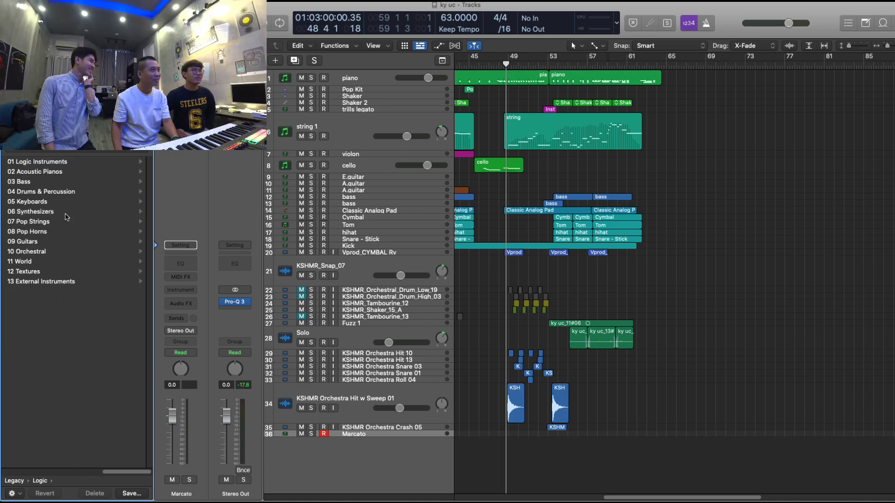
{"action": "left_click", "coordinate": [57, 252]}
{"action": "left_click", "coordinate": [59, 252]}
{"action": "scroll", "coordinate": [62, 312], "scroll_direction": "down", "scroll_amount": 3}
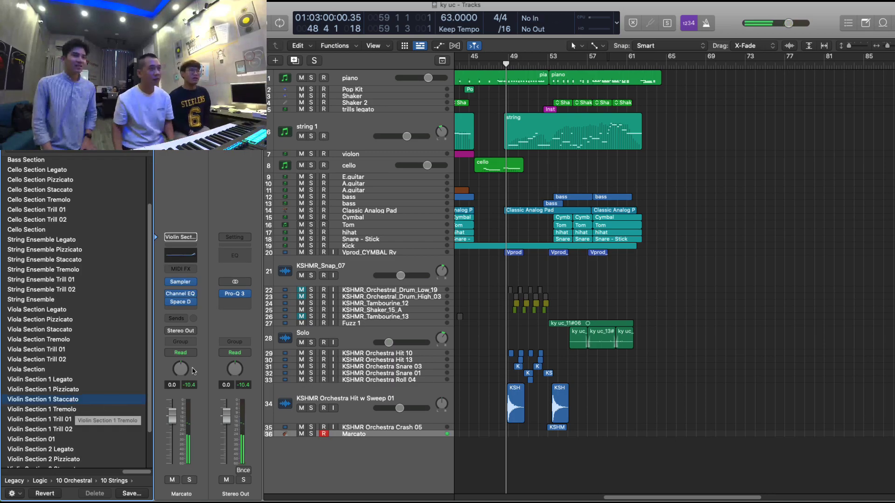
Step: Add a send from the Marcato track to Bus 4 (Verb)
{"action": "left_click", "coordinate": [178, 318]}
{"action": "mouse_move", "coordinate": [202, 332]}
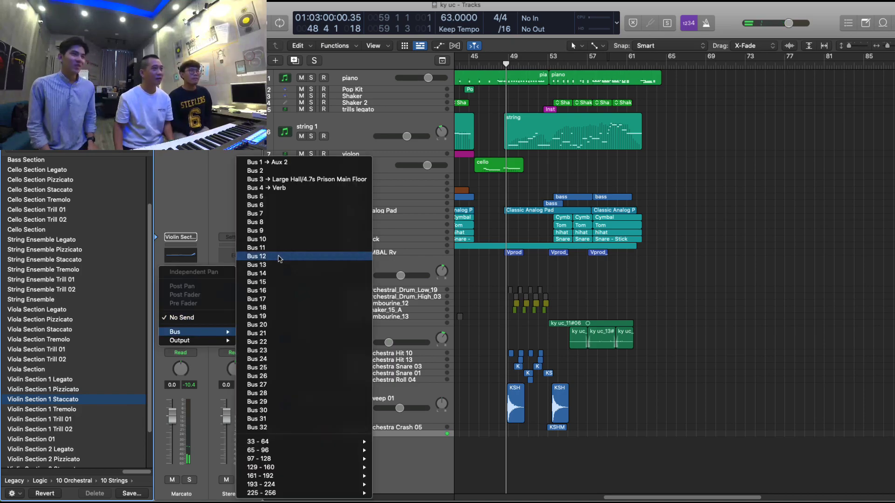
{"action": "left_click", "coordinate": [295, 190]}
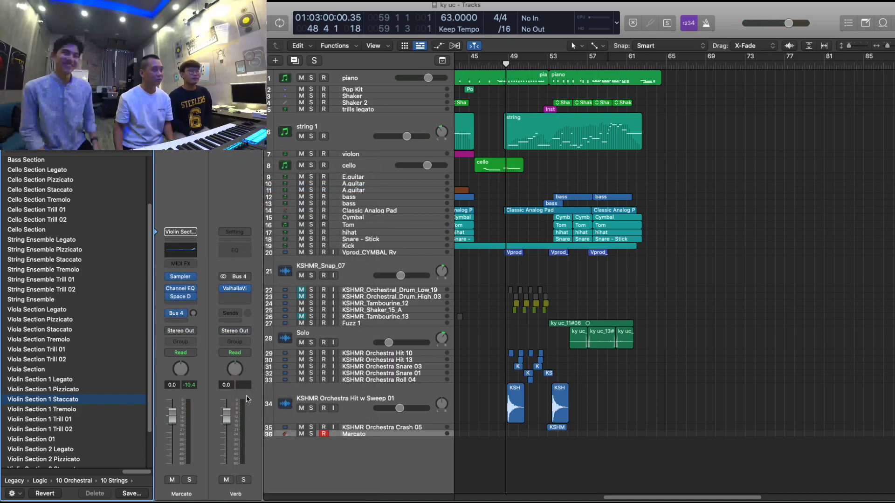
Step: Start playback ahead of bar 49 and turn on the metronome click
{"action": "key", "text": "comma"}
{"action": "key", "text": "space"}
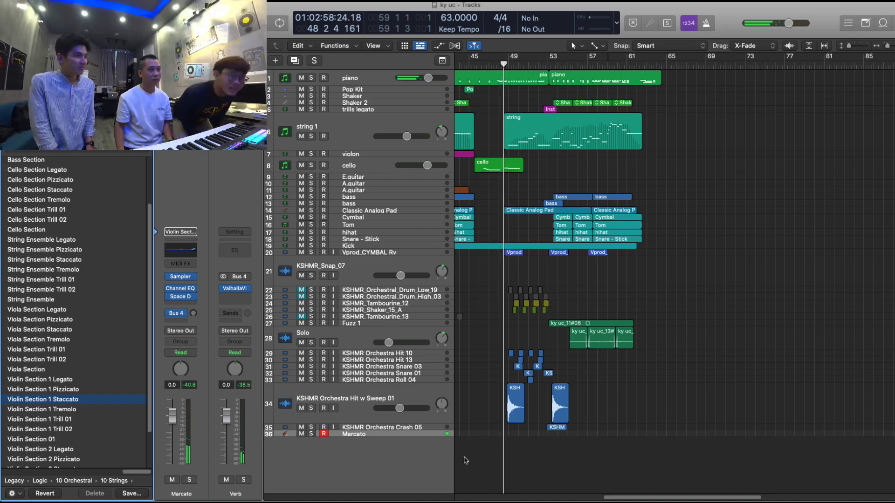
{"action": "key", "text": "k"}
{"action": "key", "text": "super+Right"}
{"action": "key", "text": "super+Right"}
{"action": "key", "text": "super+Right"}
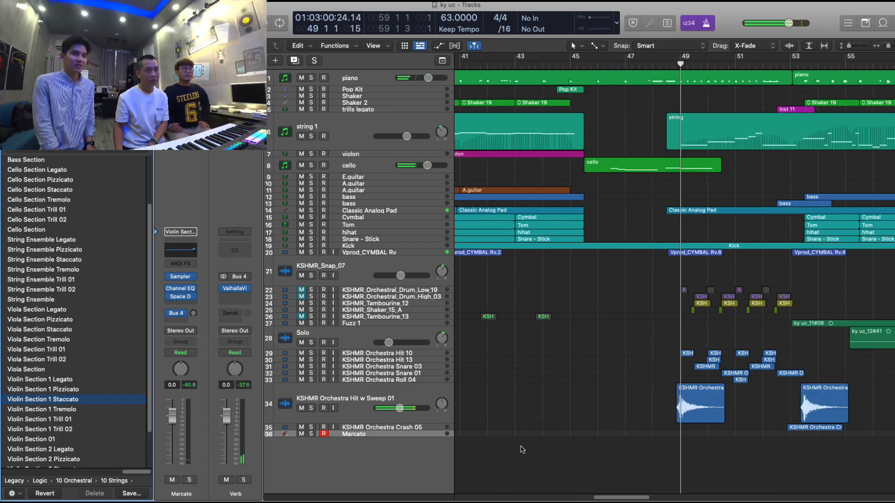
{"action": "key", "text": "super+Left"}
{"action": "key", "text": "super+Left"}
{"action": "scroll", "coordinate": [561, 438], "scroll_direction": "down", "scroll_amount": 2}
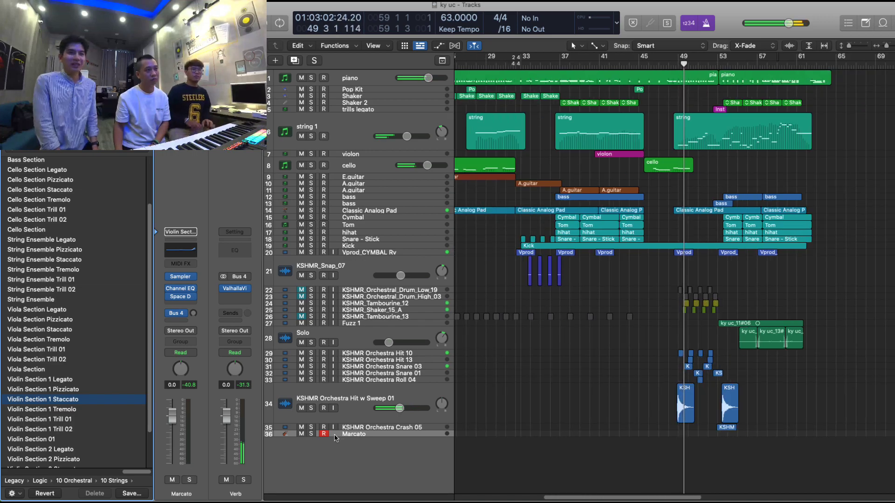
Step: Increase the Marcato track's height while listening to the passage through bar 51
{"action": "left_click_drag", "start_coordinate": [331, 437], "coordinate": [334, 460]}
{"action": "scroll", "coordinate": [475, 450], "scroll_direction": "down", "scroll_amount": 1}
{"action": "key", "text": "super+Right"}
{"action": "key", "text": "super+Right"}
{"action": "key", "text": "super+Right"}
{"action": "key", "text": "super+Left"}
{"action": "key", "text": "super+Left"}
{"action": "key", "text": "super+Left"}
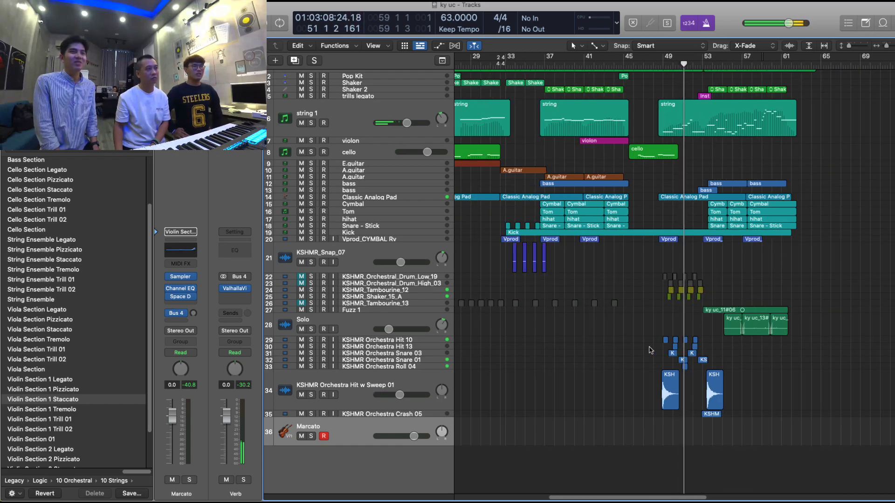
Step: Record the staccato violin part on the Marcato track from bar 49 to bar 53
{"action": "scroll", "coordinate": [650, 350], "scroll_direction": "up", "scroll_amount": 5}
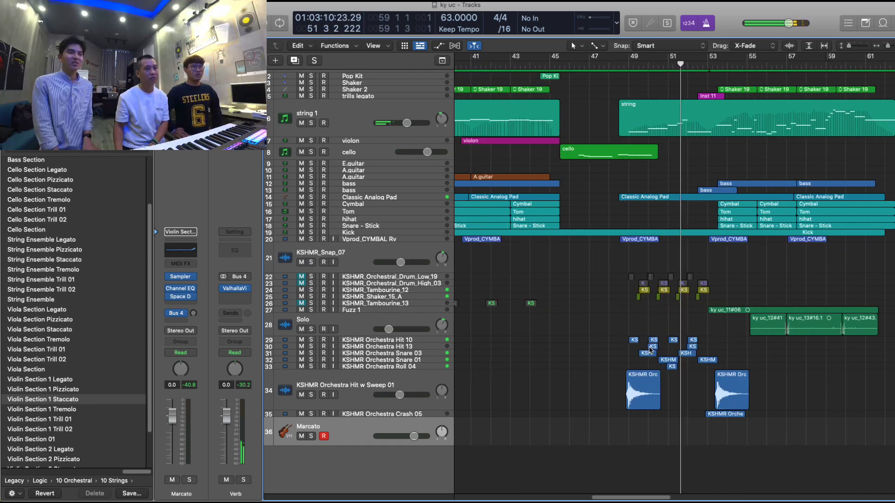
{"action": "scroll", "coordinate": [650, 350], "scroll_direction": "down", "scroll_amount": 3}
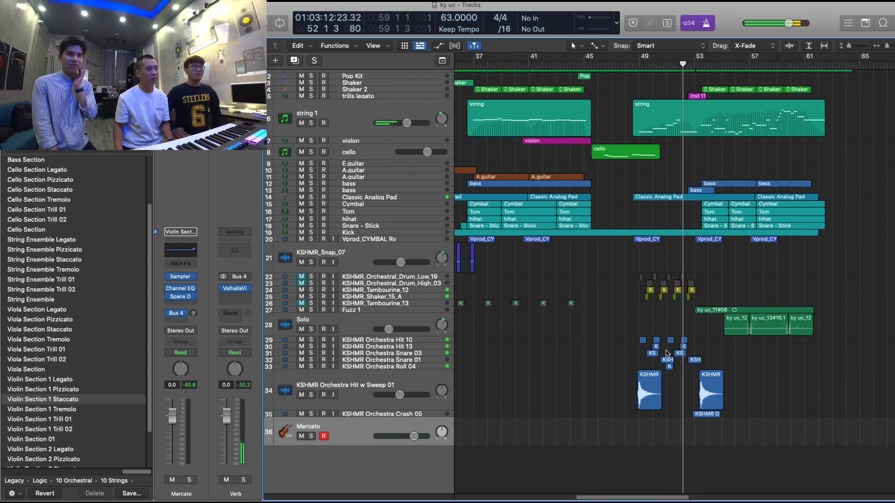
{"action": "key", "text": "r"}
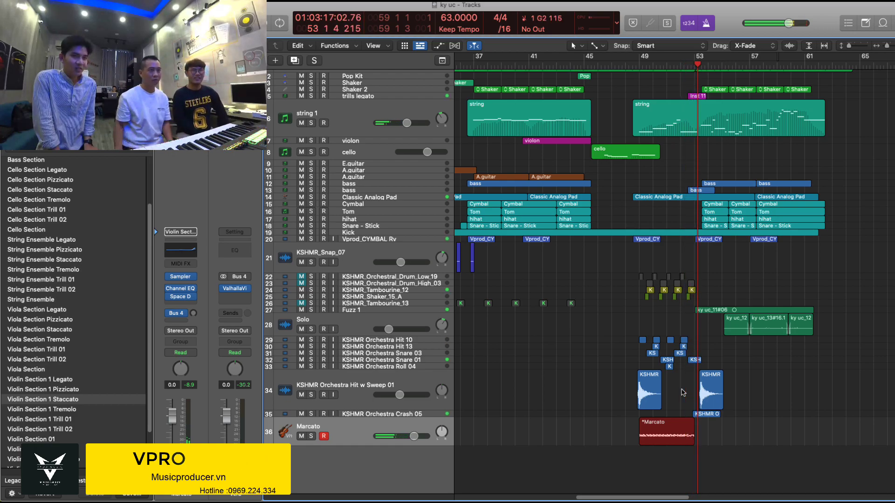
{"action": "key", "text": "space"}
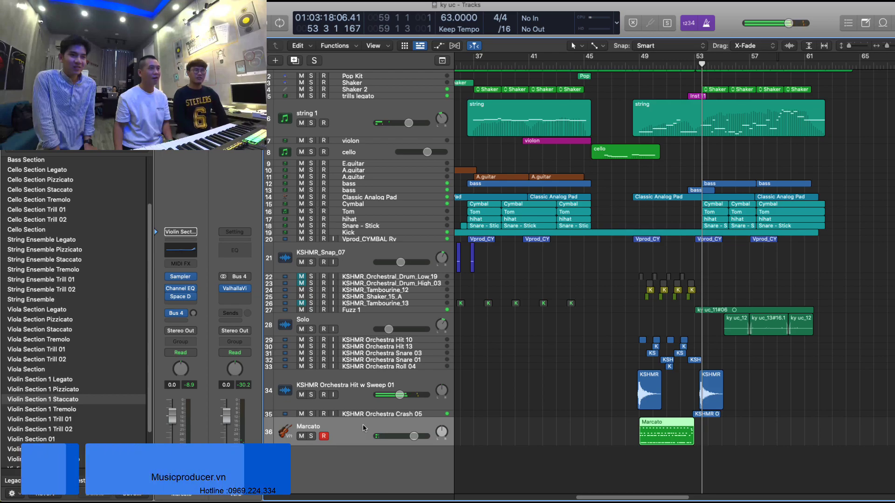
Step: Rename the Marcato track as "Marcato violin"
{"action": "double_click", "coordinate": [335, 425]}
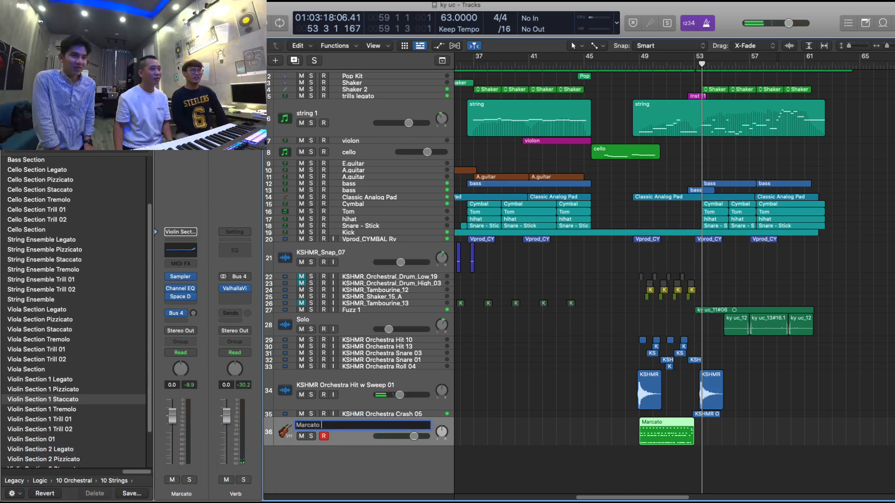
{"action": "type", "text": "violin"}
{"action": "key", "text": "Return"}
Step: Add another instrument track below Marcato violin with the Cello Section Staccato patch at a volume of -3.8 dB
{"action": "double_click", "coordinate": [329, 458]}
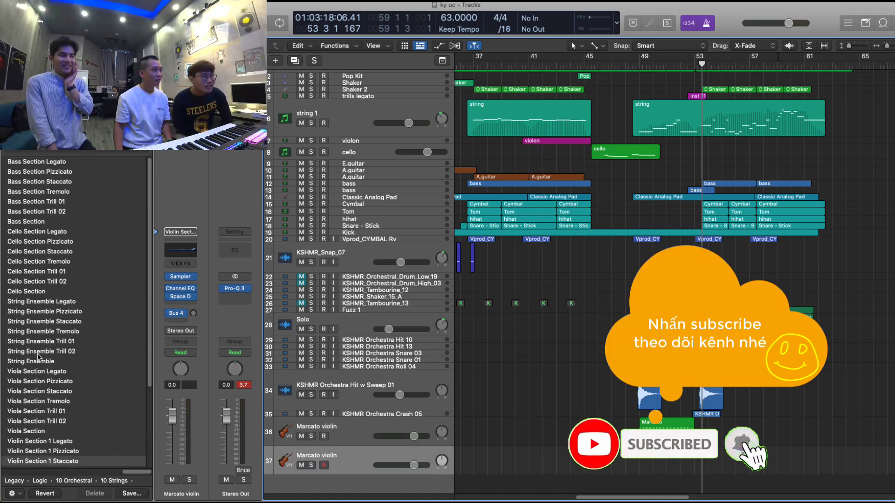
{"action": "left_click", "coordinate": [70, 322]}
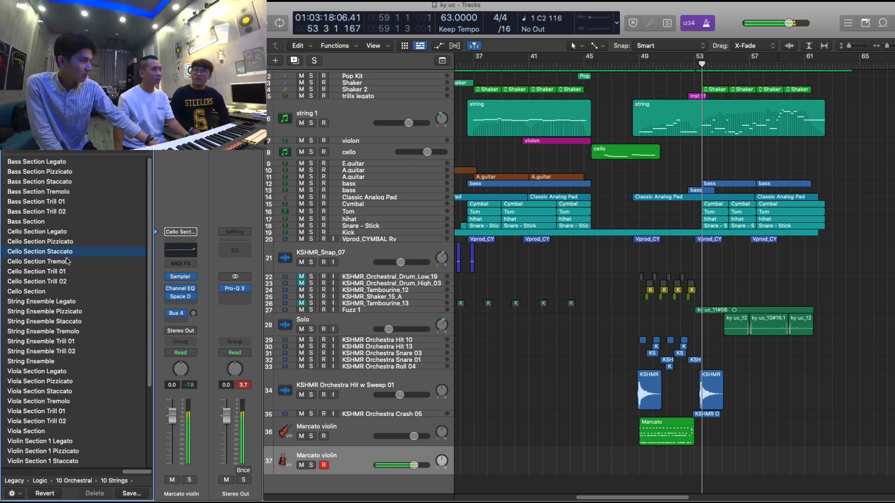
{"action": "left_click_drag", "start_coordinate": [425, 463], "coordinate": [417, 464]}
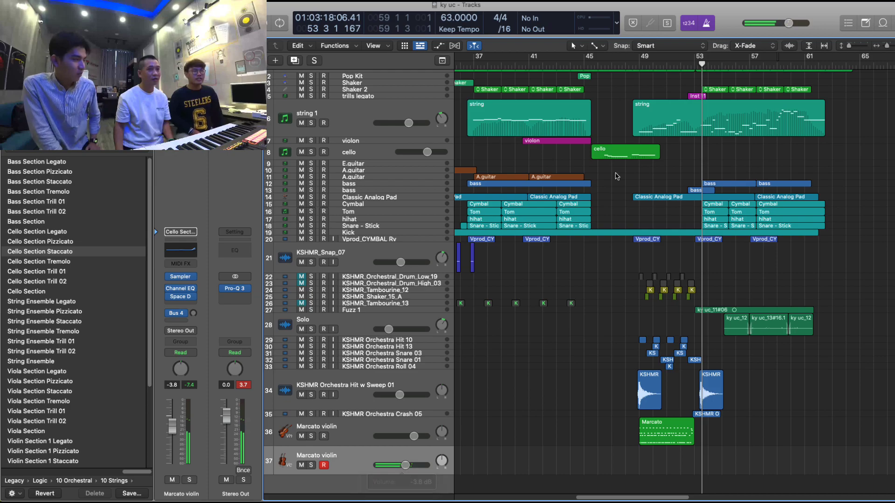
Step: Record the staccato cello part on the new track from bar 49 to bar 53, starting ahead at bar 48
{"action": "left_click", "coordinate": [627, 64]}
{"action": "key", "text": "space"}
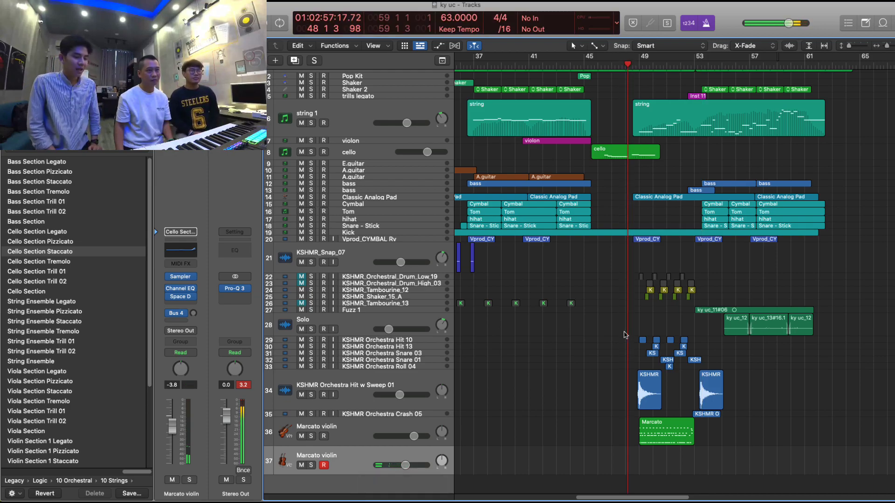
{"action": "scroll", "coordinate": [605, 418], "scroll_direction": "down", "scroll_amount": 2}
{"action": "key", "text": "r"}
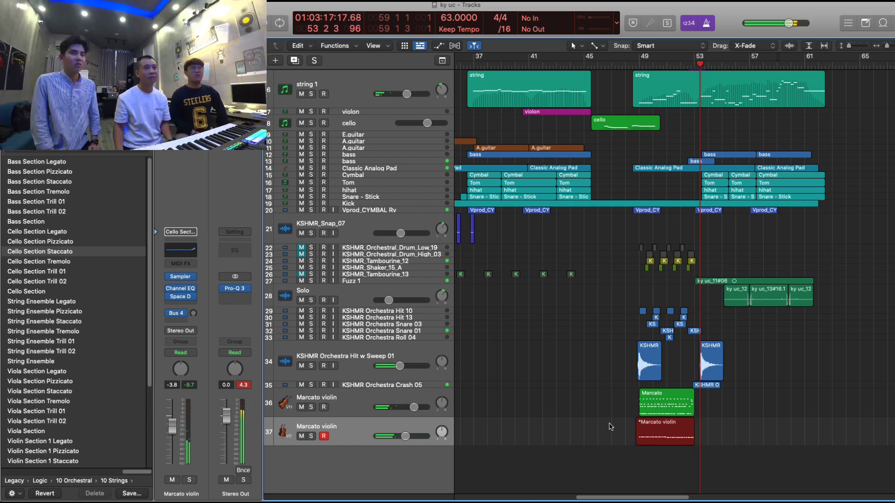
{"action": "key", "text": "space"}
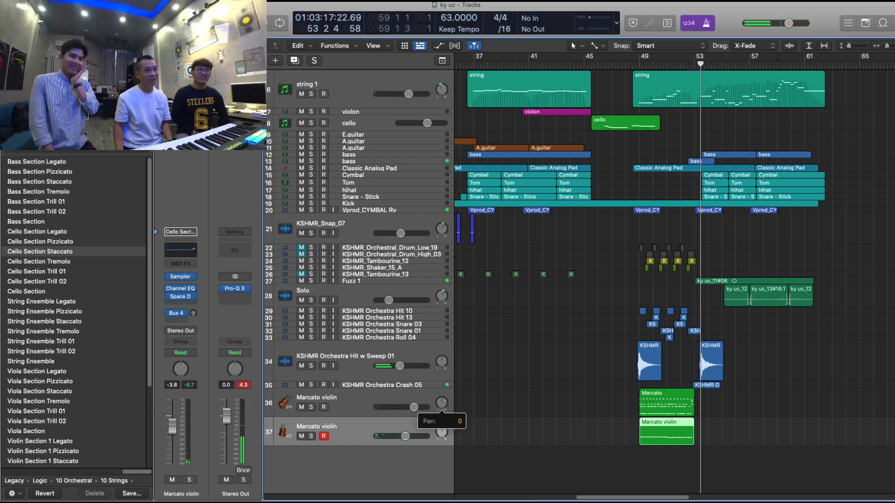
Step: Rename the staccato cello track as "Marcato cello"
{"action": "key", "text": "space"}
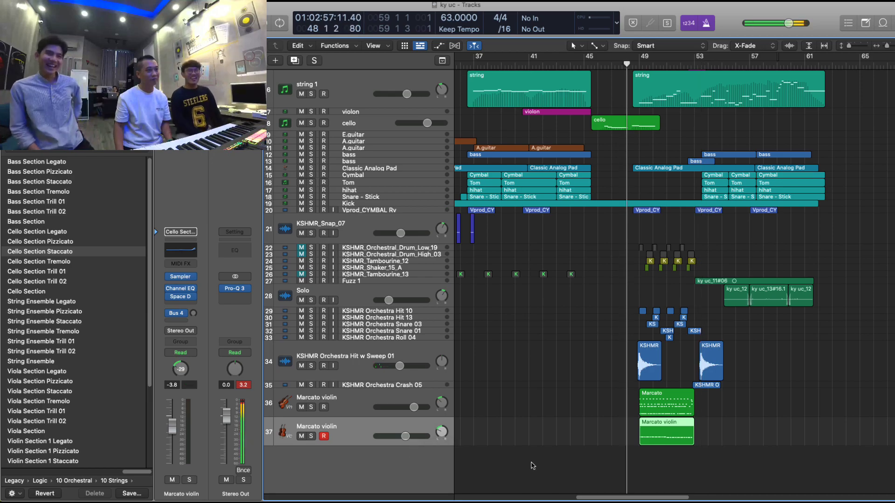
{"action": "double_click", "coordinate": [332, 427]}
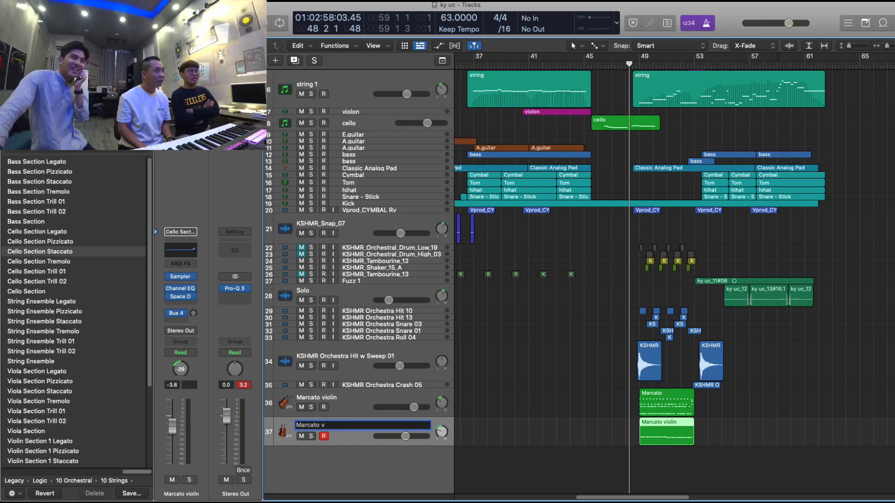
{"action": "type", "text": "Marcato cello"}
{"action": "key", "text": "Return"}
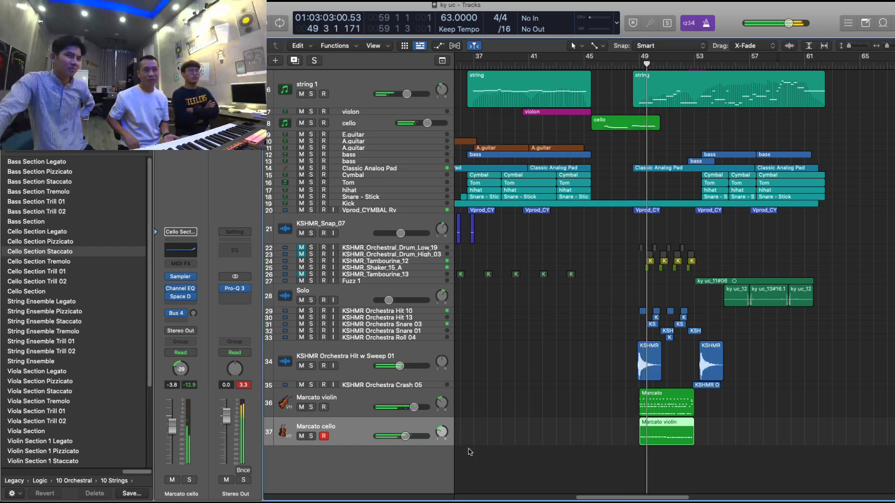
Step: Pan the Marcato violin track to +5 while listening to both marcato parts
{"action": "left_click_drag", "start_coordinate": [441, 404], "coordinate": [465, 387]}
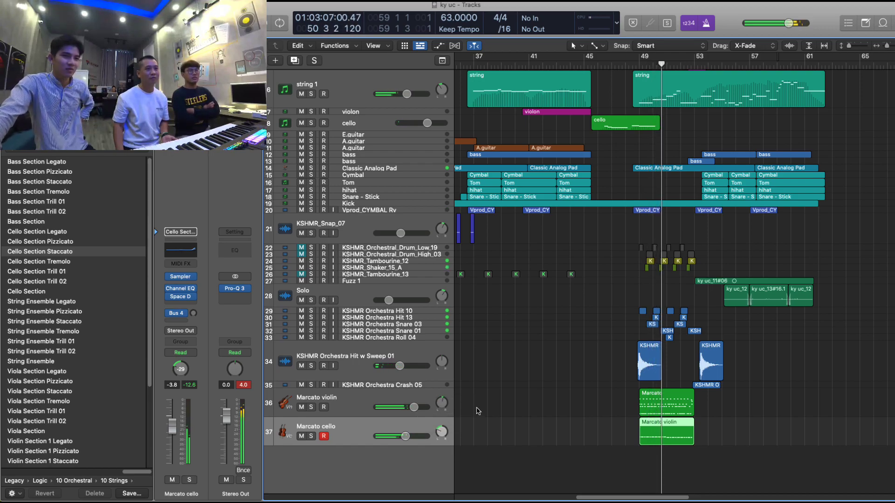
{"action": "left_click", "coordinate": [673, 406]}
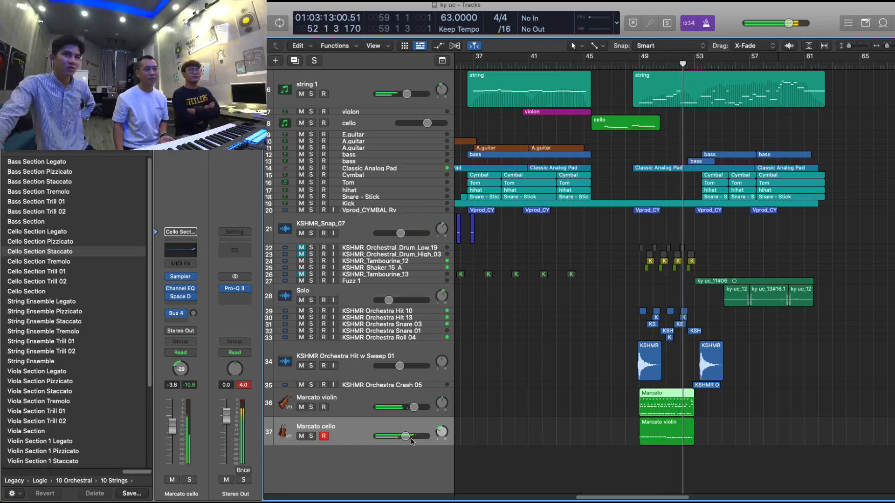
{"action": "mouse_move", "coordinate": [405, 439]}
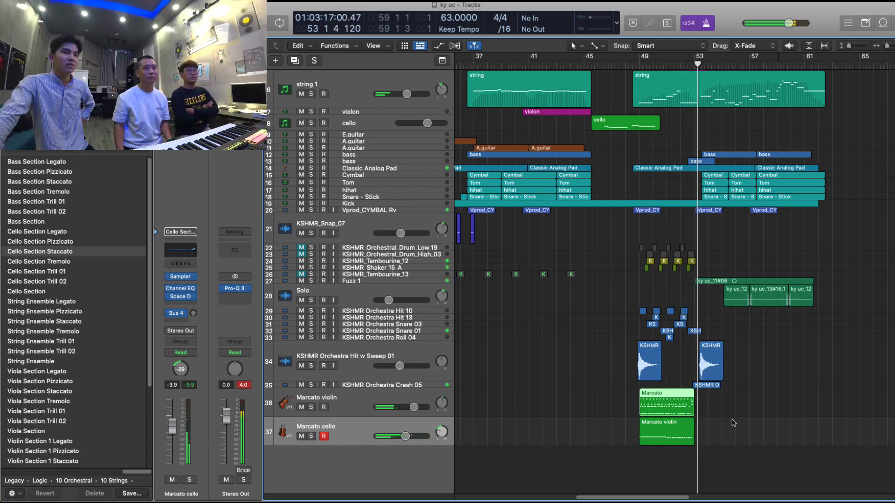
Step: Replay the passage leading into bar 53 and trim the Marcato violin region's end back to about the middle of bar 52
{"action": "key", "text": "super+Right"}
{"action": "key", "text": "super+Right"}
{"action": "key", "text": "super+Right"}
{"action": "key", "text": "super+Left"}
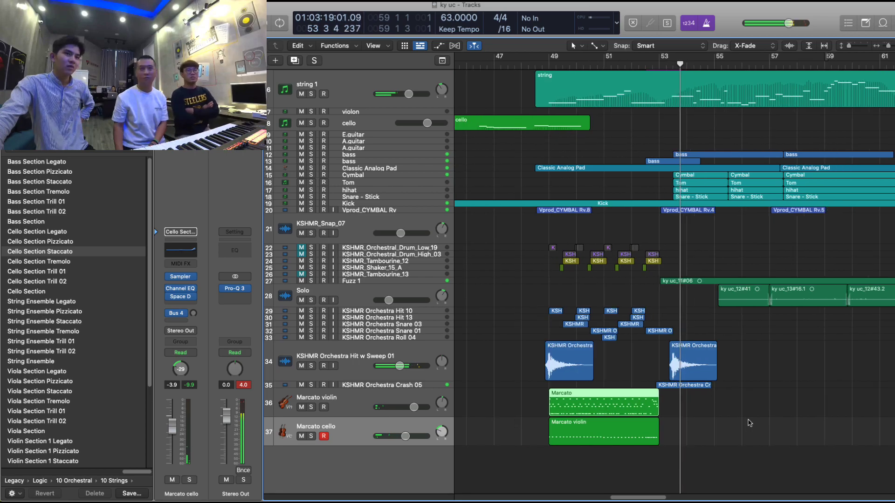
{"action": "left_click", "coordinate": [630, 65]}
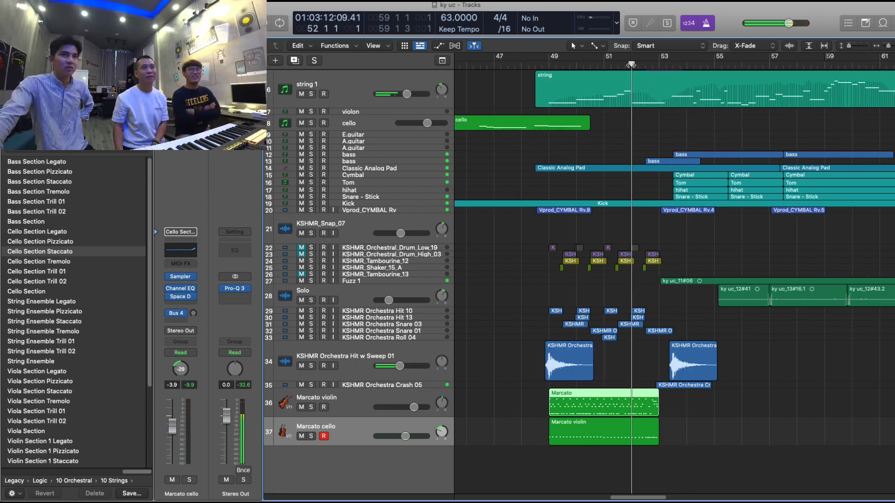
{"action": "scroll", "coordinate": [765, 422], "scroll_direction": "up", "scroll_amount": 5}
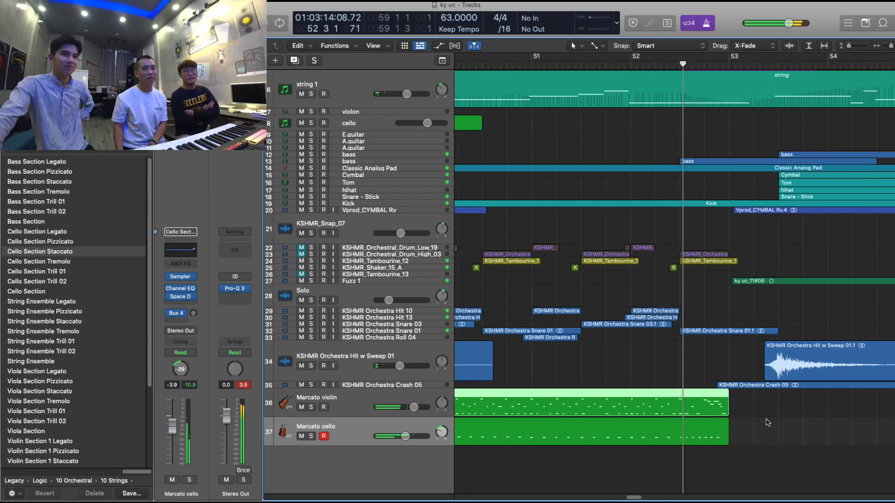
{"action": "left_click", "coordinate": [765, 422]}
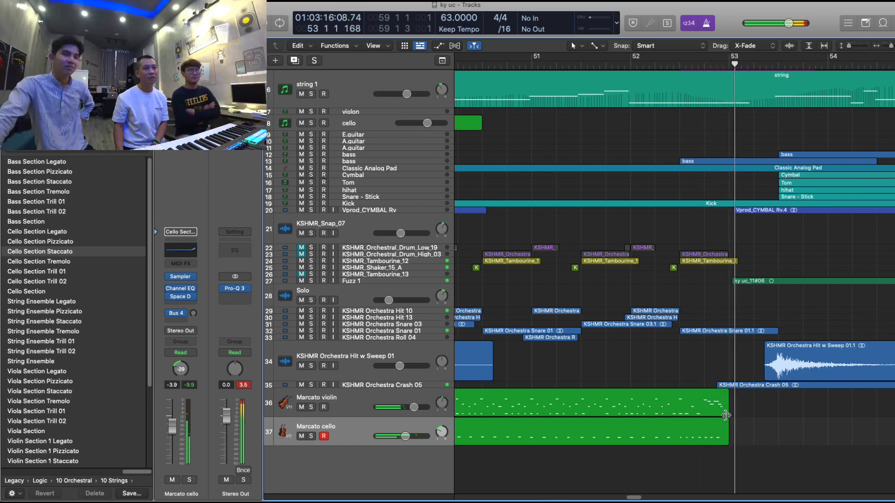
{"action": "mouse_move", "coordinate": [725, 415]}
{"action": "left_mouse_down"}
{"action": "mouse_move", "coordinate": [699, 412]}
{"action": "mouse_move", "coordinate": [722, 407]}
{"action": "left_mouse_up"}
Step: Stop the take on the cello track and select the Marcato violin track for recording
{"action": "key", "text": "r"}
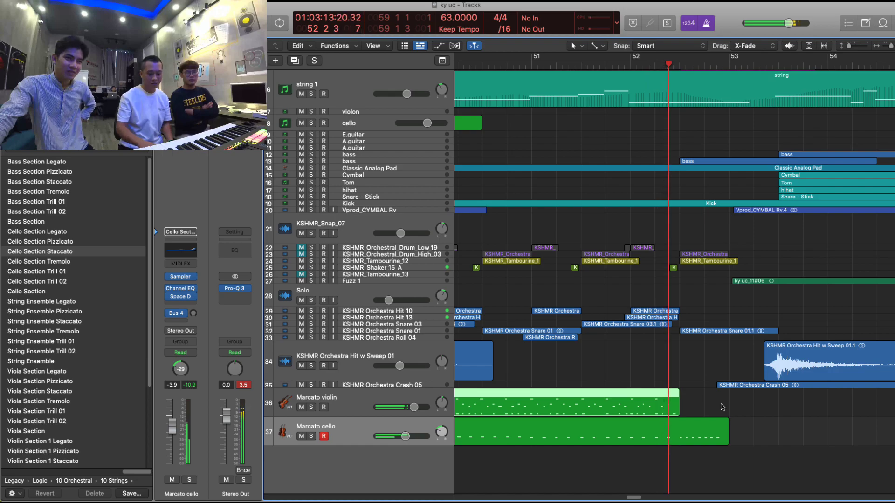
{"action": "key", "text": "space"}
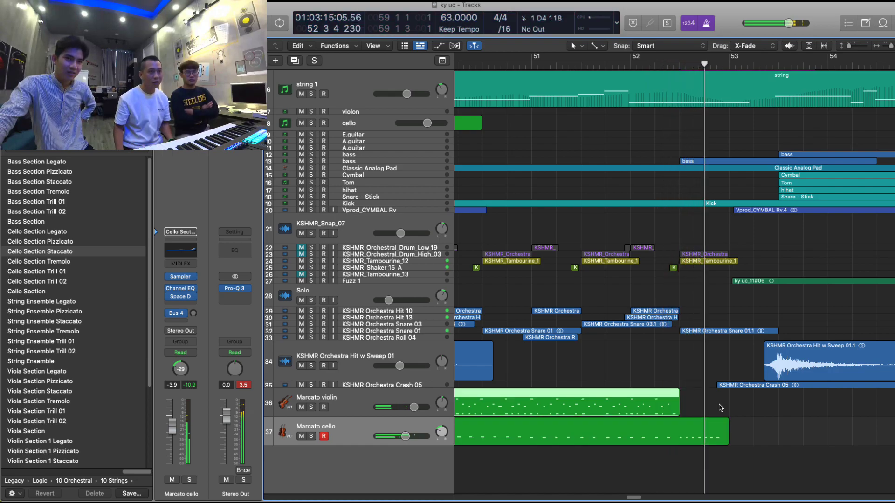
{"action": "left_click", "coordinate": [350, 400]}
Step: Try recording a rising violin ending from bar 52 into bar 53, play it back, and undo the take
{"action": "key", "text": "r"}
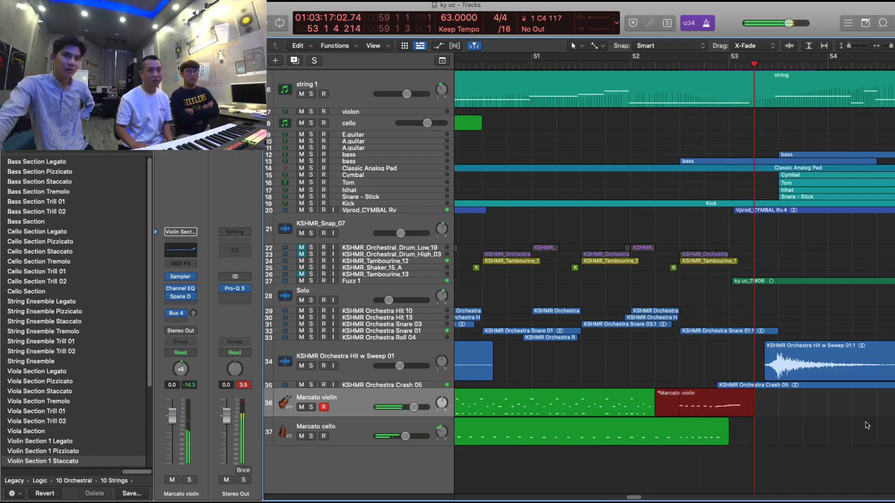
{"action": "key", "text": "space"}
{"action": "key", "text": "space"}
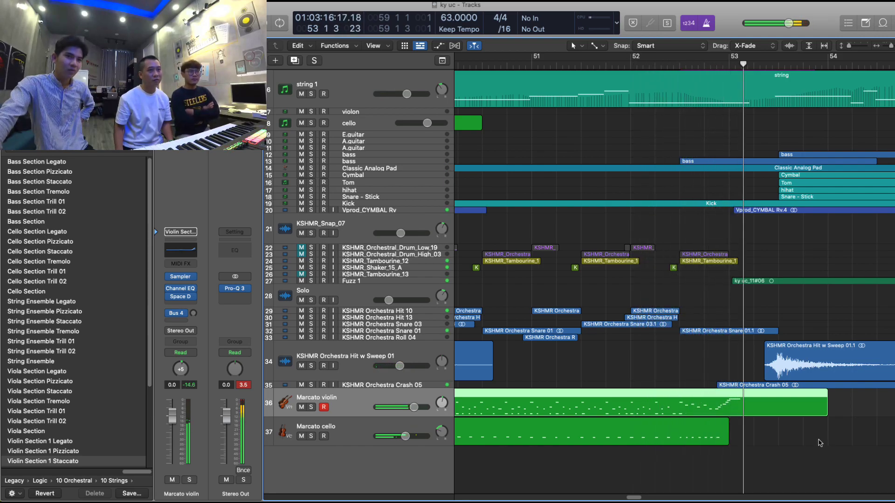
{"action": "key", "text": "super+z"}
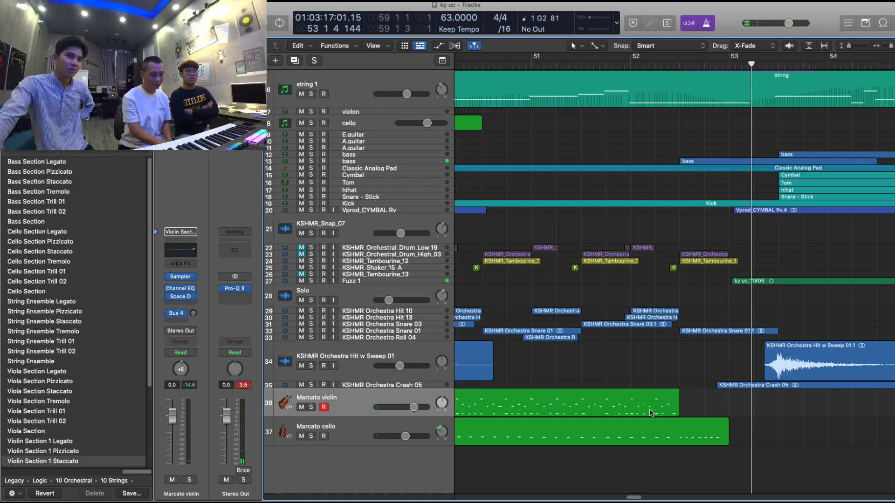
Step: Record the Marcato violin's ending from bar 52 up to bar 53 and return the playhead to bar 52
{"action": "key", "text": "r"}
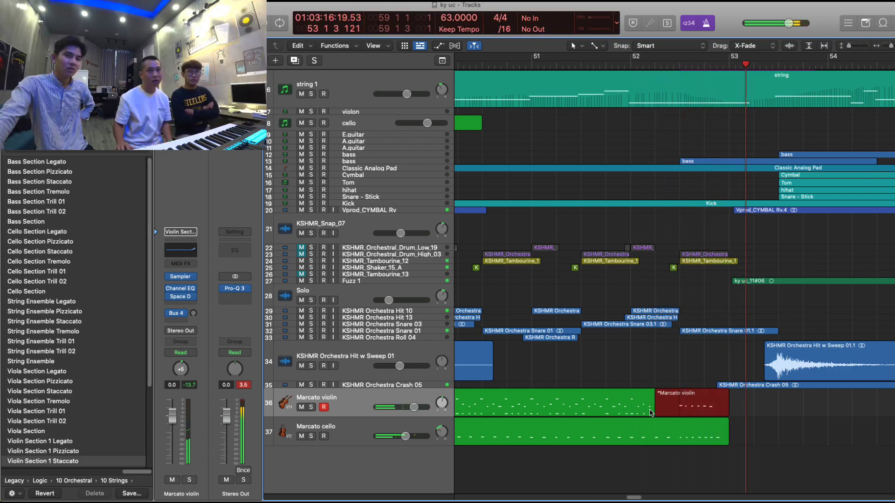
{"action": "key", "text": "space"}
{"action": "left_click", "coordinate": [655, 65]}
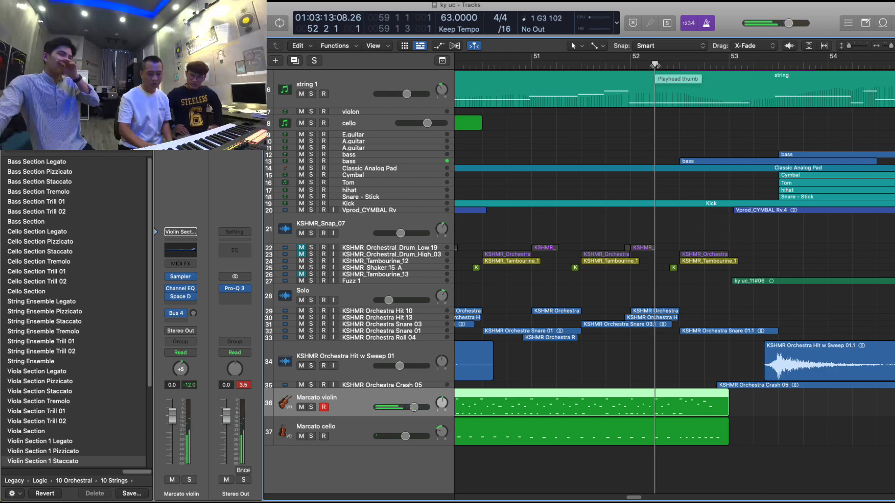
Step: Try recording extra violin notes at the start of bar 53 on the Marcato violin track, and undo the take
{"action": "key", "text": "r"}
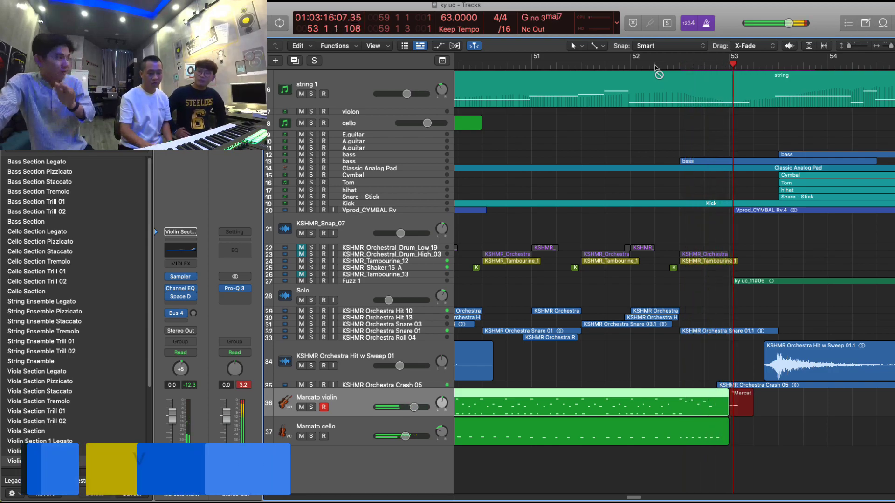
{"action": "key", "text": "space"}
{"action": "key", "text": "space"}
{"action": "key", "text": "super+z"}
Step: Try recording a rising violin run through bar 53 on the Marcato violin track, and delete the recorded region
{"action": "key", "text": "r"}
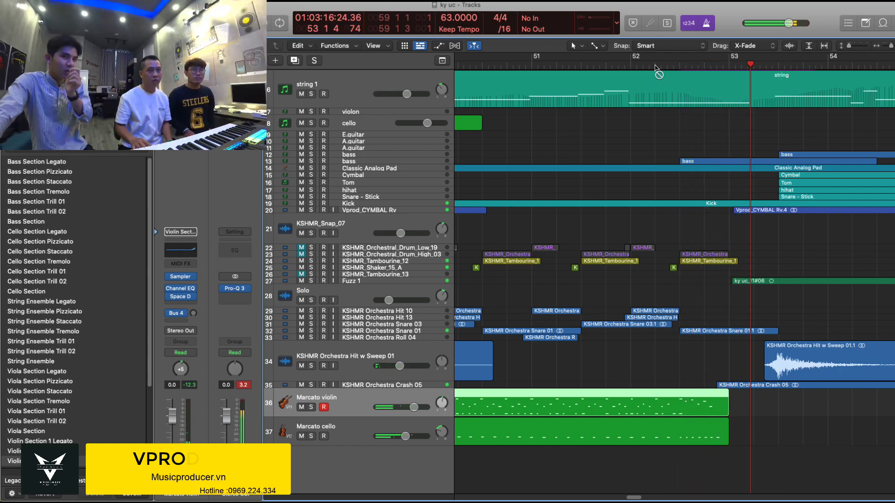
{"action": "key", "text": "space"}
{"action": "key", "text": "space"}
{"action": "key", "text": "r"}
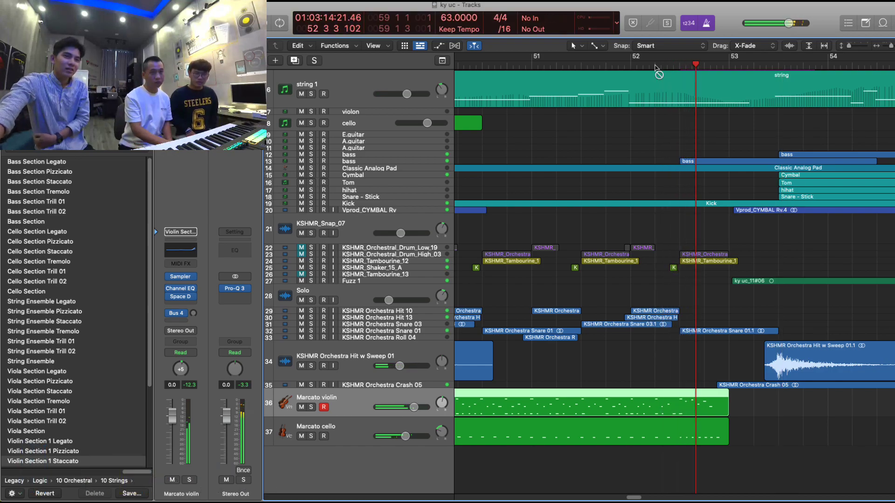
{"action": "key", "text": "r"}
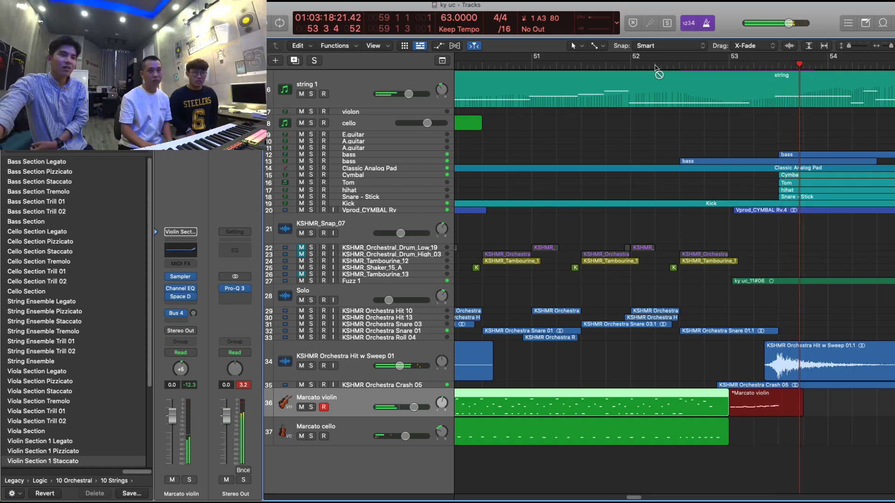
{"action": "key", "text": "space"}
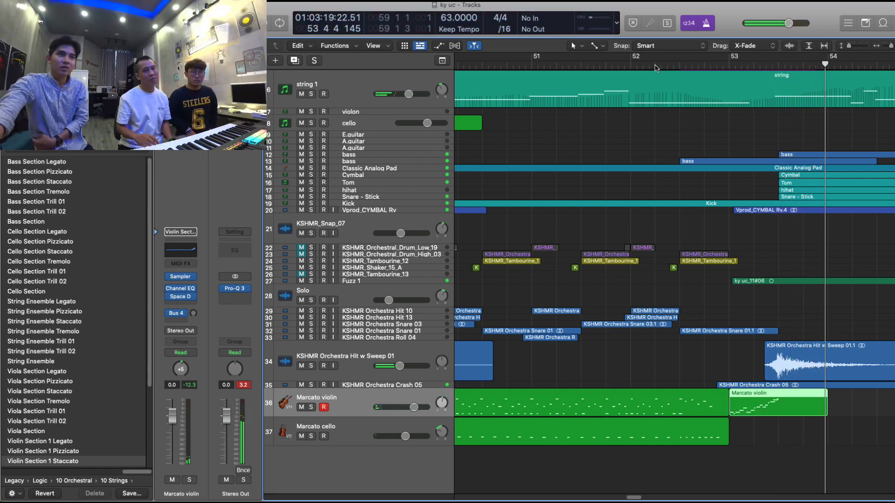
{"action": "key", "text": "Delete"}
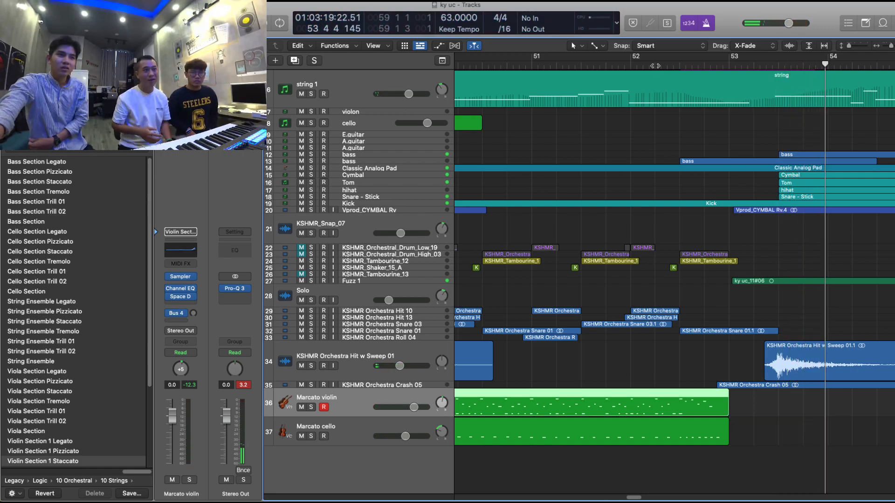
Step: Play the marcato passage from bar 52 into bar 53
{"action": "left_click", "coordinate": [655, 66]}
{"action": "key", "text": "space"}
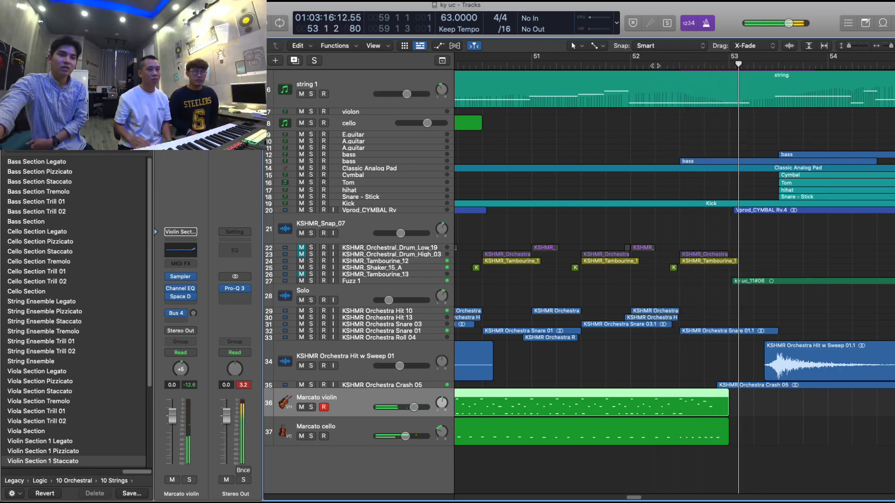
Step: Try recording a rising violin run from the end of bar 52 into bar 53 on the Marcato violin track, and undo the take
{"action": "left_click", "coordinate": [666, 65]}
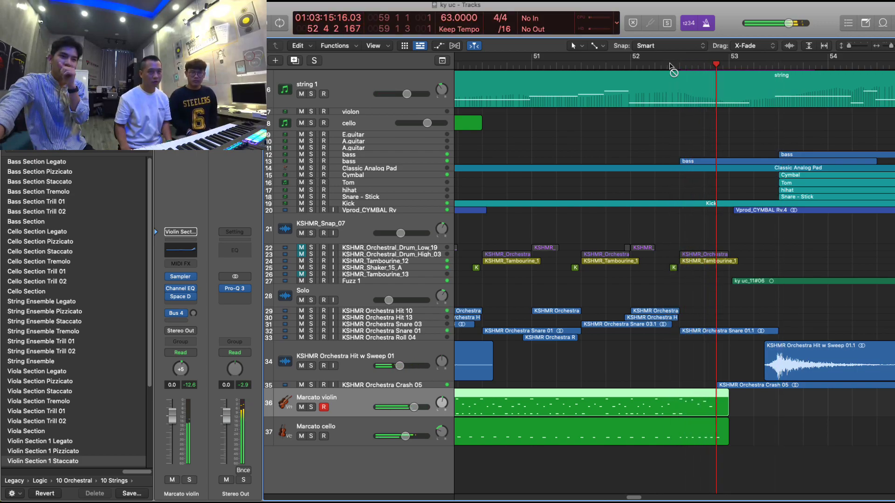
{"action": "left_click", "coordinate": [670, 65]}
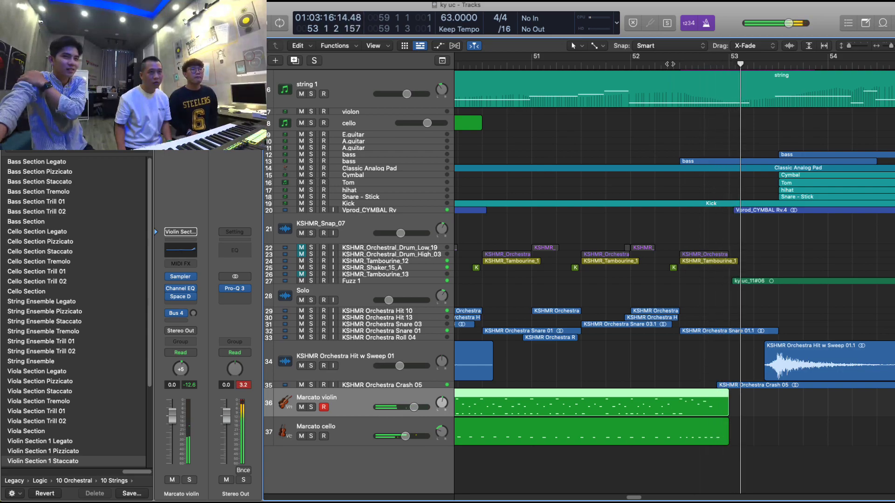
{"action": "left_click", "coordinate": [670, 65]}
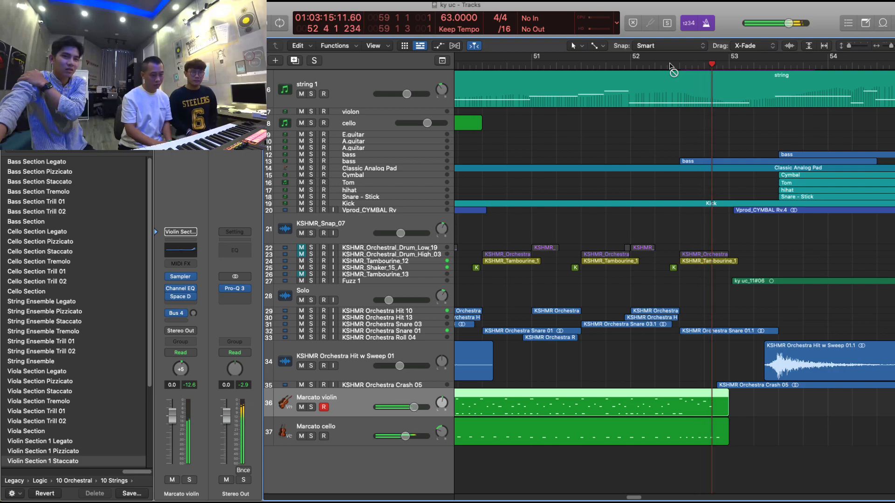
{"action": "key", "text": "space"}
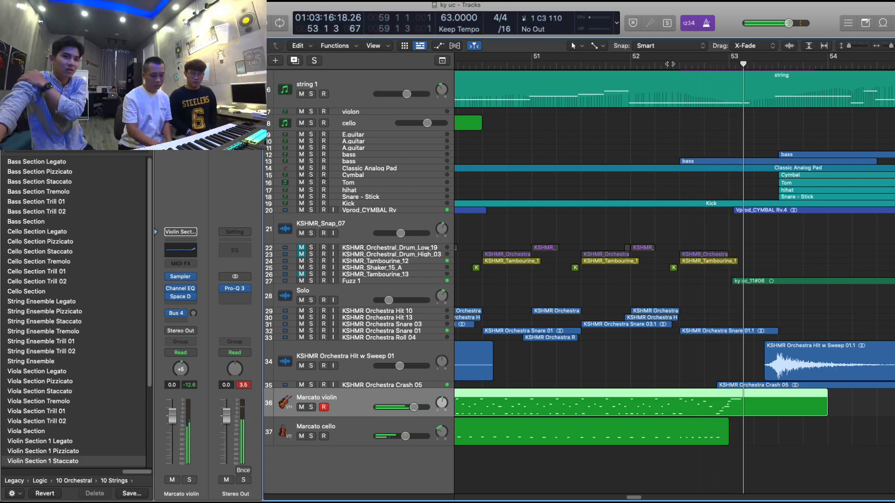
{"action": "left_click", "coordinate": [670, 64]}
{"action": "key", "text": "space"}
{"action": "key", "text": "super+z"}
Step: Retry recording the rising run across bars 52 and 53 on the Marcato violin track, undoing each take
{"action": "key", "text": "r"}
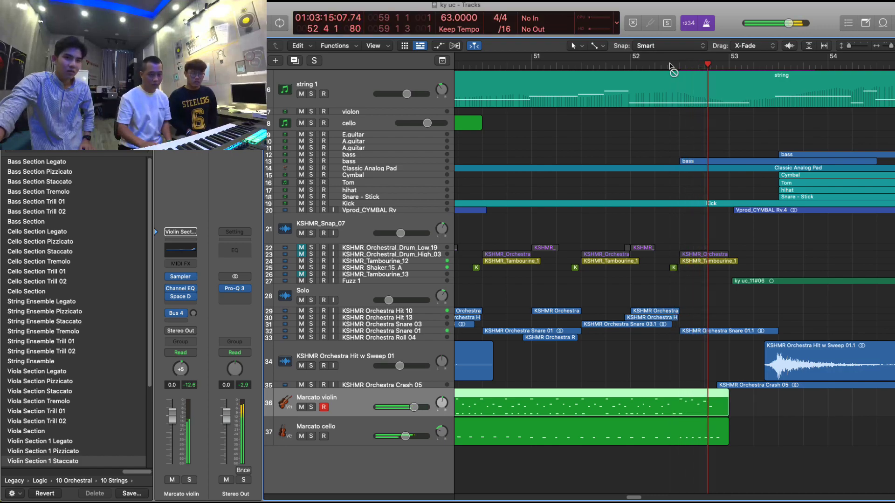
{"action": "key", "text": "space"}
{"action": "left_click", "coordinate": [670, 64]}
{"action": "key", "text": "space"}
{"action": "key", "text": "super+z"}
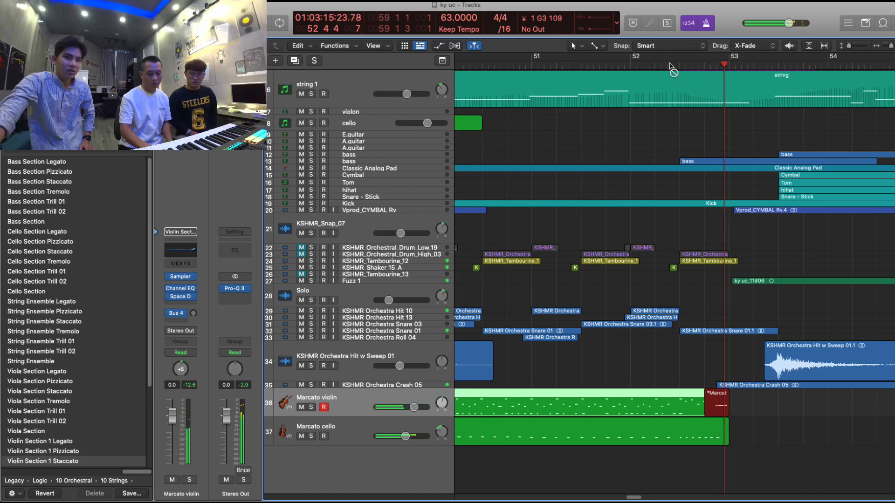
{"action": "key", "text": "space"}
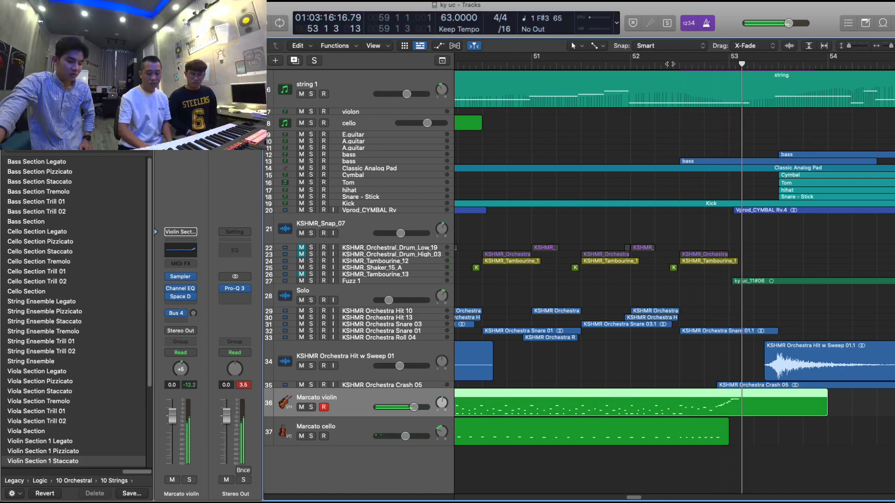
{"action": "left_click", "coordinate": [669, 64]}
{"action": "key", "text": "super+z"}
{"action": "key", "text": "r"}
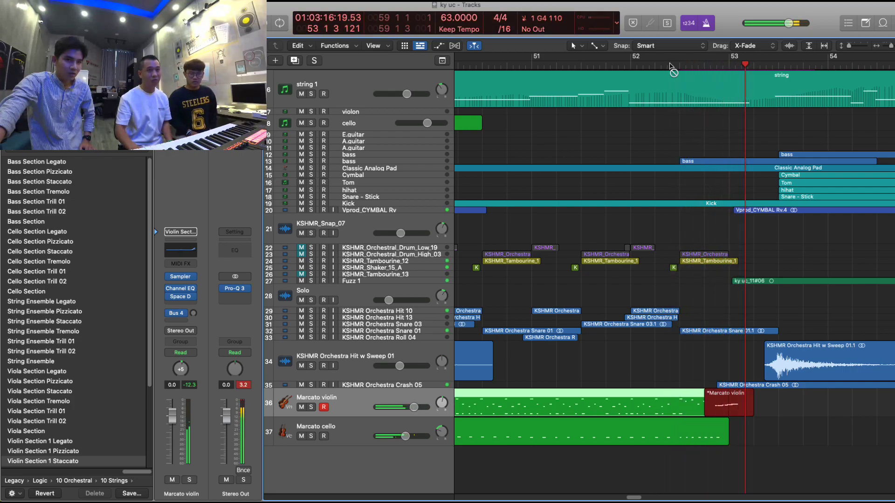
{"action": "key", "text": "space"}
{"action": "left_click", "coordinate": [670, 64]}
{"action": "key", "text": "space"}
{"action": "key", "text": "super+z"}
Step: Record the rising violin run at the end of bar 52 on the Marcato violin track and replay it from mid-bar 52
{"action": "key", "text": "r"}
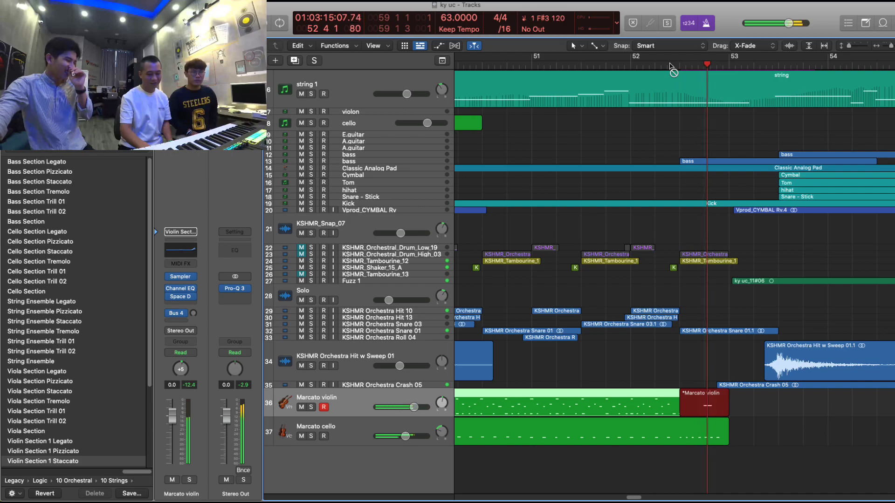
{"action": "key", "text": "space"}
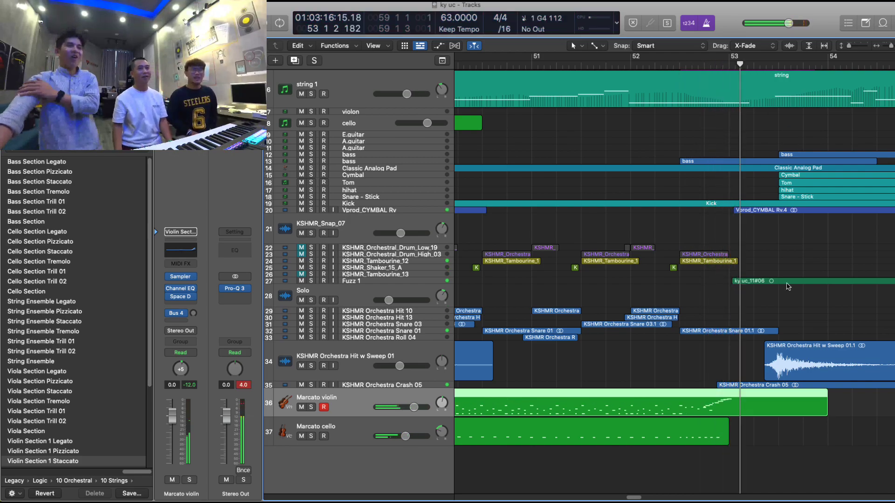
{"action": "left_click", "coordinate": [673, 65]}
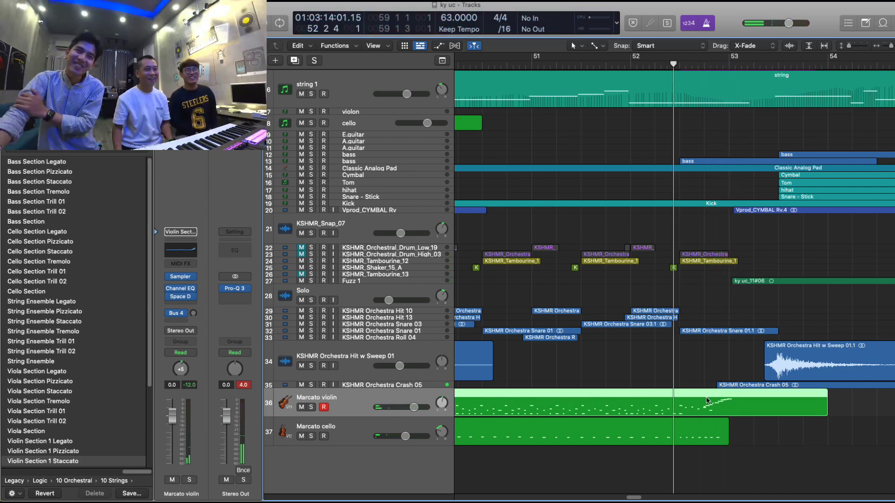
Step: Examine the rising run's notes in the Marcato violin region's Piano Roll and select the low C3 note near the end of bar 52
{"action": "key", "text": "2"}
{"action": "key", "text": "space"}
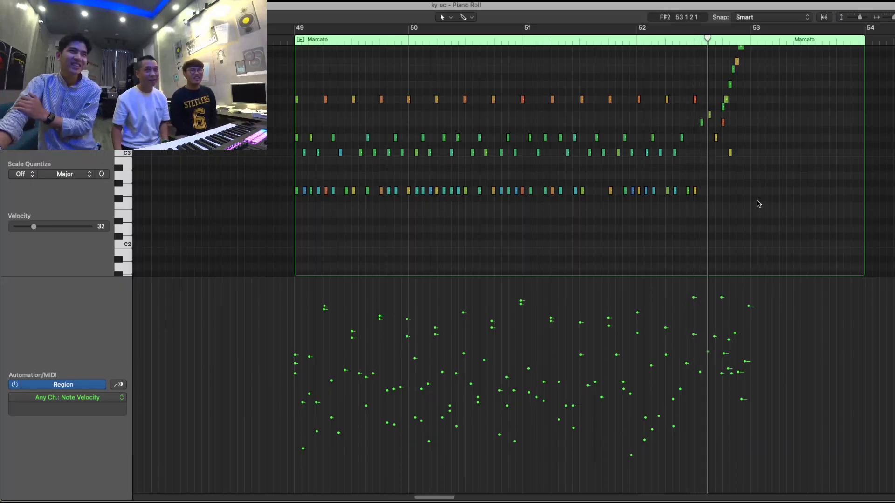
{"action": "scroll", "coordinate": [752, 189], "scroll_direction": "up", "scroll_amount": 3}
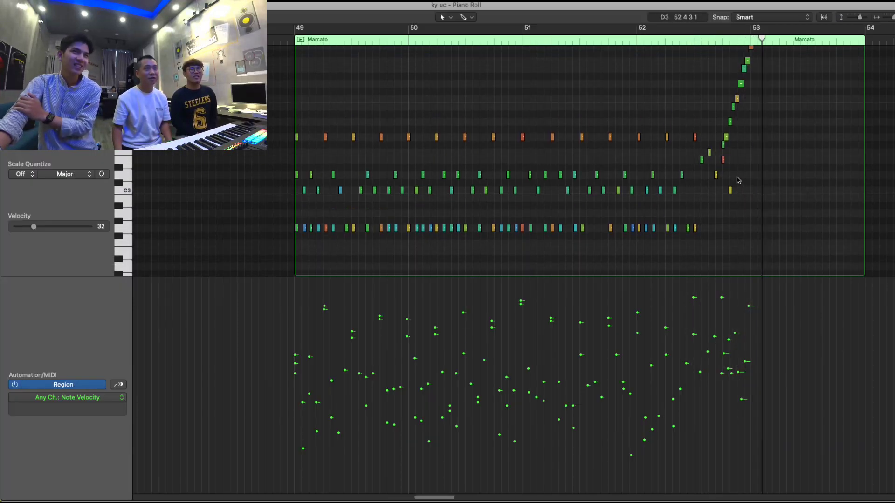
{"action": "scroll", "coordinate": [748, 198], "scroll_direction": "up", "scroll_amount": 1}
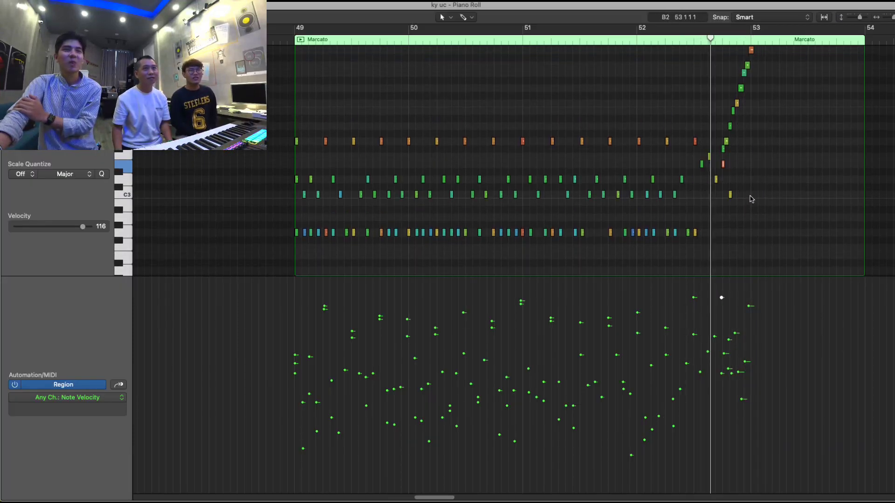
{"action": "left_click", "coordinate": [730, 195]}
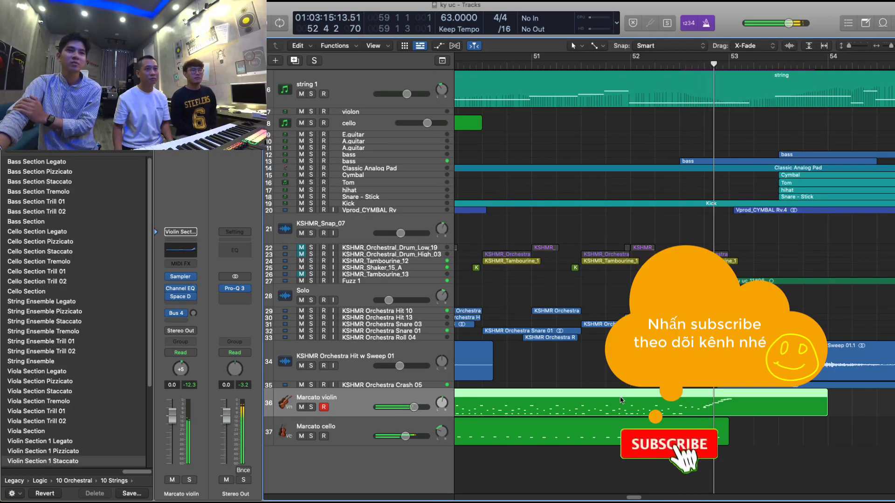
Step: Trim the end of the Marcato cello region back to the second half of bar 52 and play the passage
{"action": "left_click", "coordinate": [640, 436]}
{"action": "key", "text": "comma"}
{"action": "left_click_drag", "start_coordinate": [722, 443], "coordinate": [697, 441]}
{"action": "left_click", "coordinate": [709, 450]}
{"action": "key", "text": "space"}
{"action": "key", "text": "space"}
{"action": "key", "text": "space"}
{"action": "key", "text": "space"}
Step: Record the staccato cello ending from the second half of bar 52 into bar 53 on the Marcato cello track
{"action": "left_click", "coordinate": [362, 430]}
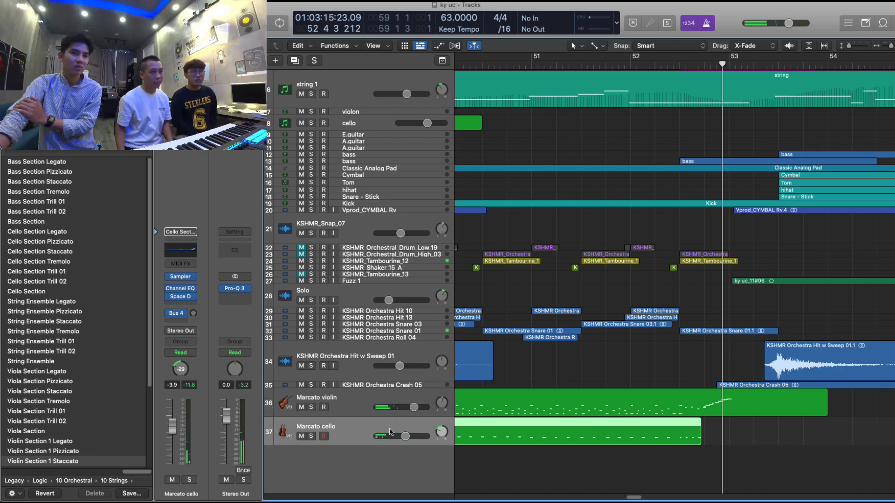
{"action": "key", "text": "space"}
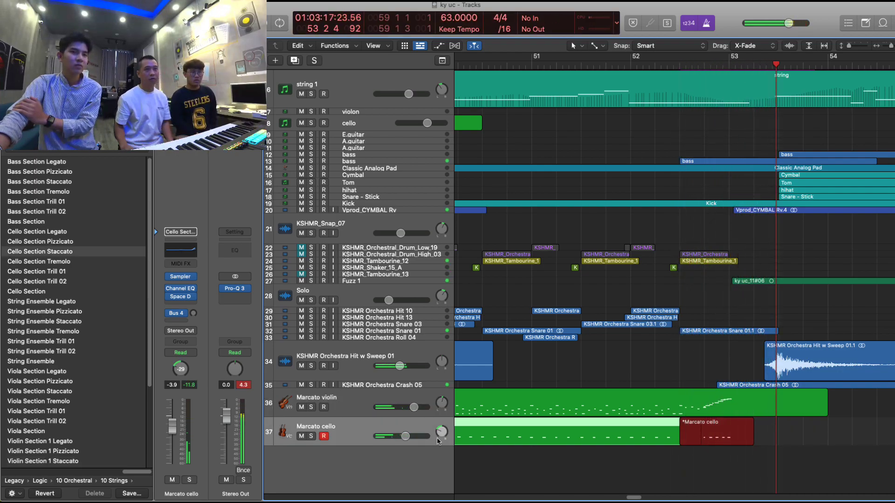
{"action": "key", "text": "space"}
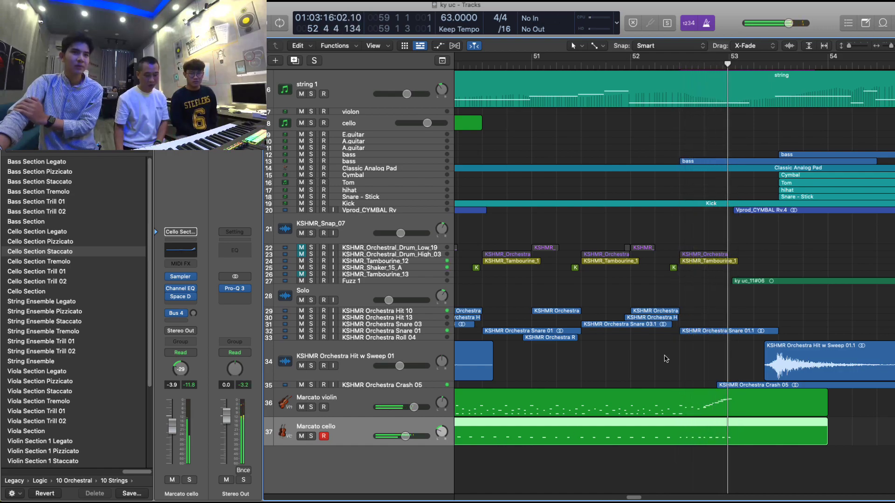
Step: Play back the orchestral section to review the new violin and cello endings, including a run from bar 49
{"action": "key", "text": "super+Left"}
{"action": "key", "text": "super+Left"}
{"action": "key", "text": "super+Left"}
{"action": "key", "text": "super+Left"}
{"action": "key", "text": "super+Left"}
{"action": "key", "text": "super+Right"}
{"action": "key", "text": "super+Right"}
{"action": "key", "text": "super+Right"}
{"action": "key", "text": "super+Right"}
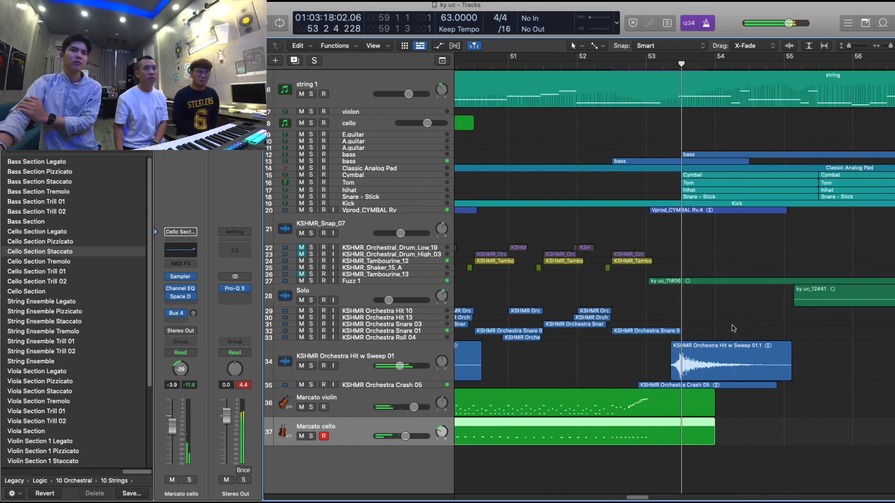
{"action": "scroll", "coordinate": [734, 329], "scroll_direction": "down", "scroll_amount": 5}
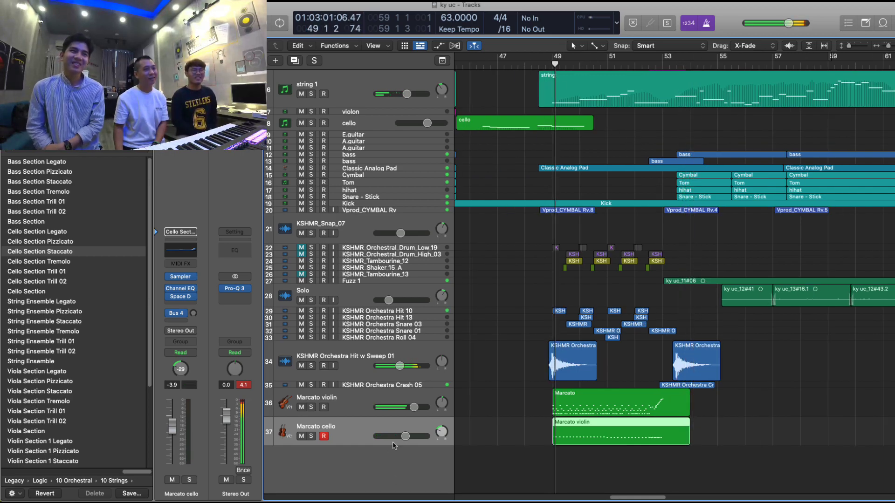
{"action": "left_click", "coordinate": [381, 406]}
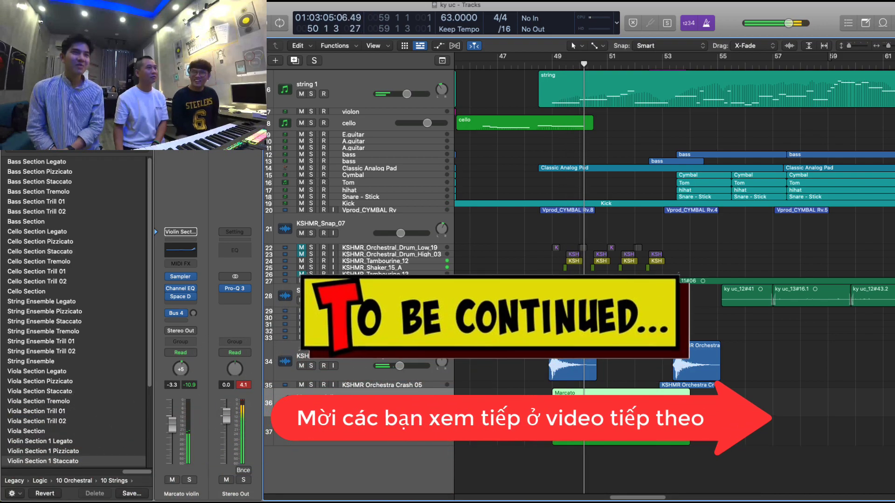
{"action": "scroll", "coordinate": [106, 394], "scroll_direction": "down", "scroll_amount": 5}
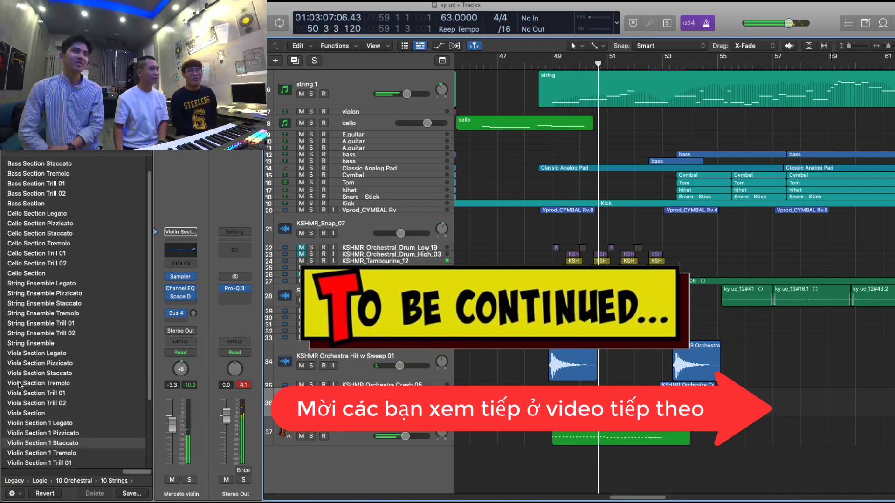